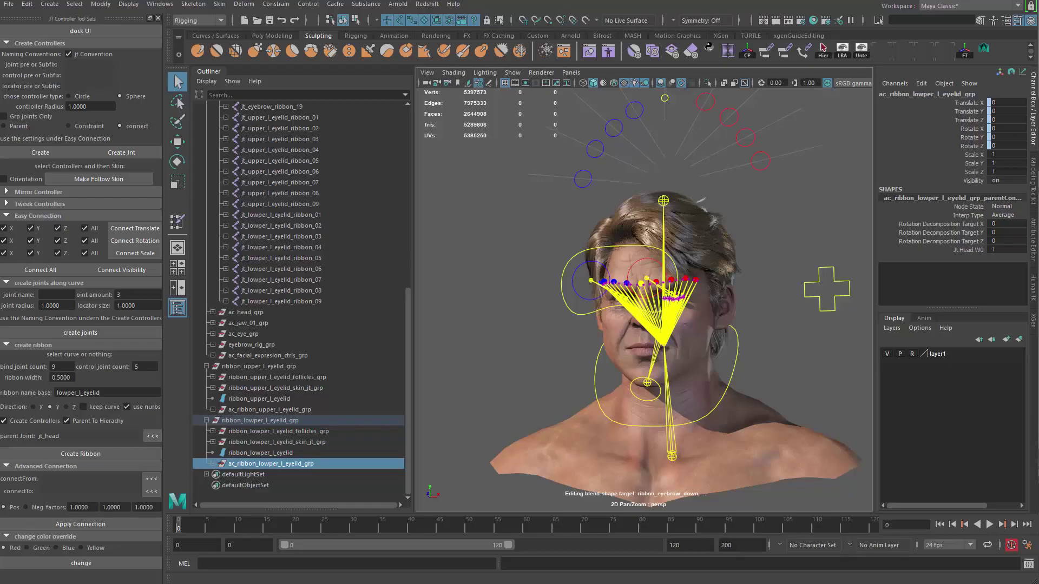
Duplicate the left eye control group ac_l_eye_grp.
alt+drag(652, 414, 696, 422)
alt+right_drag(696, 422, 774, 482)
alt+middle_drag(779, 495, 763, 406)
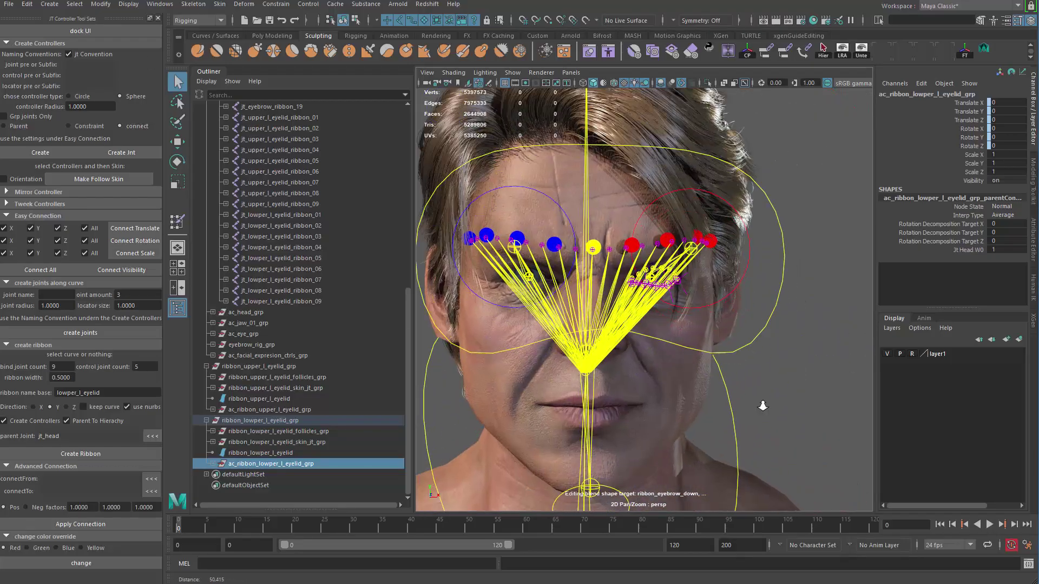
alt+right_drag(676, 376, 722, 373)
mouse_move(723, 373)
alt+mouse_down()
mouse_move(601, 364)
mouse_move(703, 374)
alt+mouse_up()
alt+right_drag(703, 374, 700, 333)
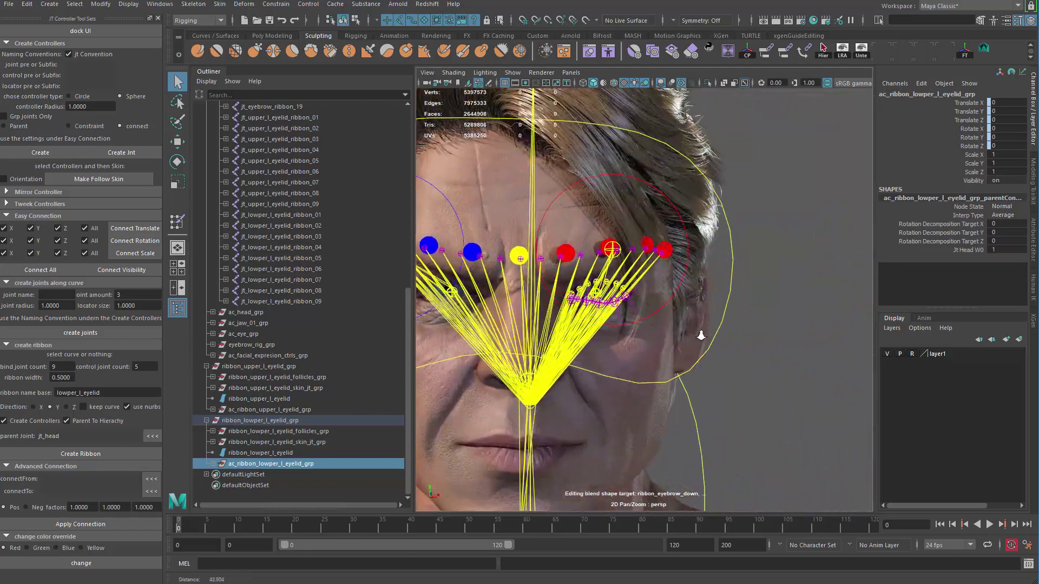
alt+drag(711, 335, 800, 356)
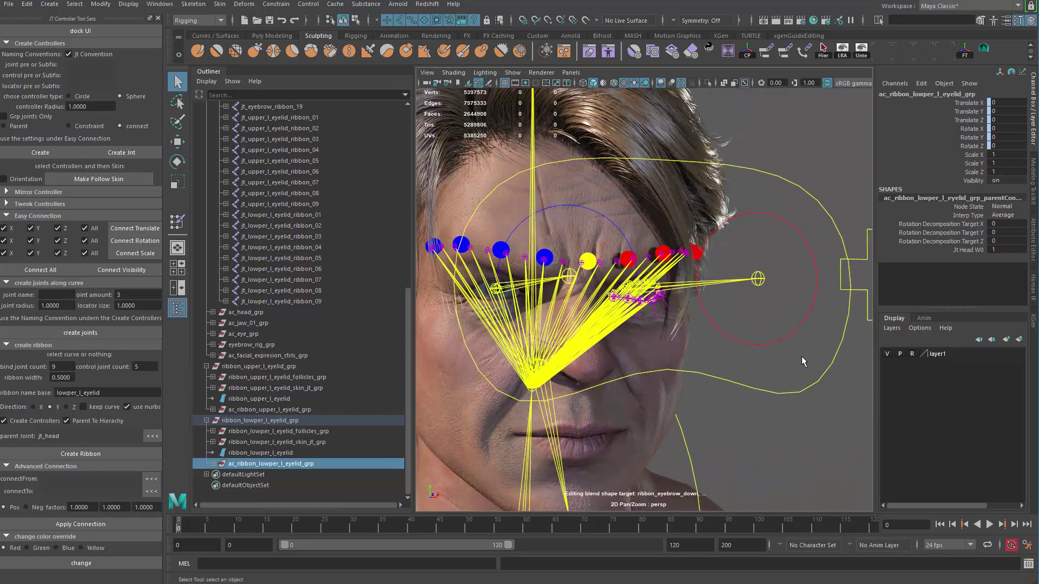
key(f)
alt+drag(776, 291, 690, 246)
key(f)
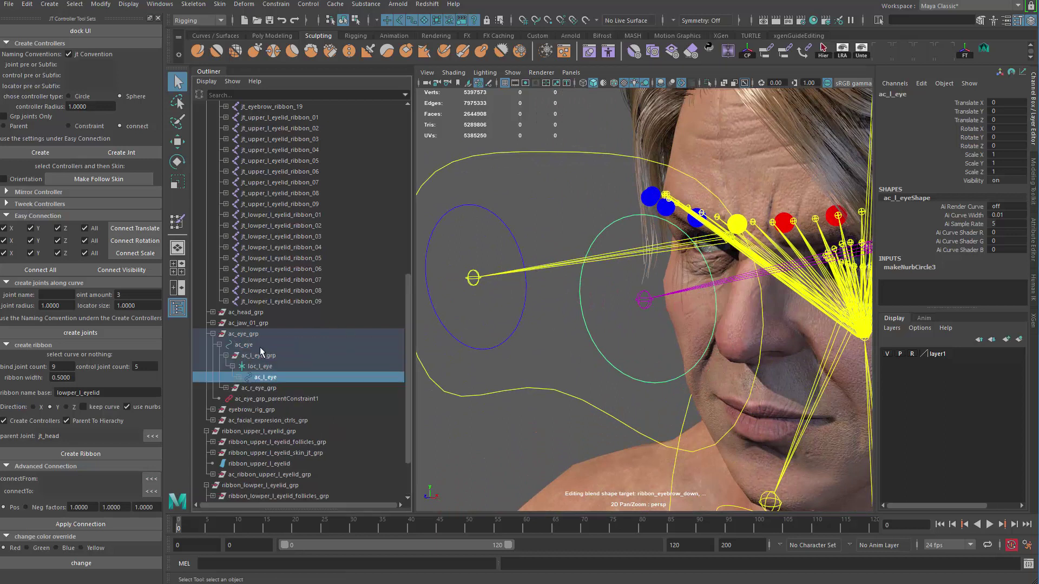
click(264, 356)
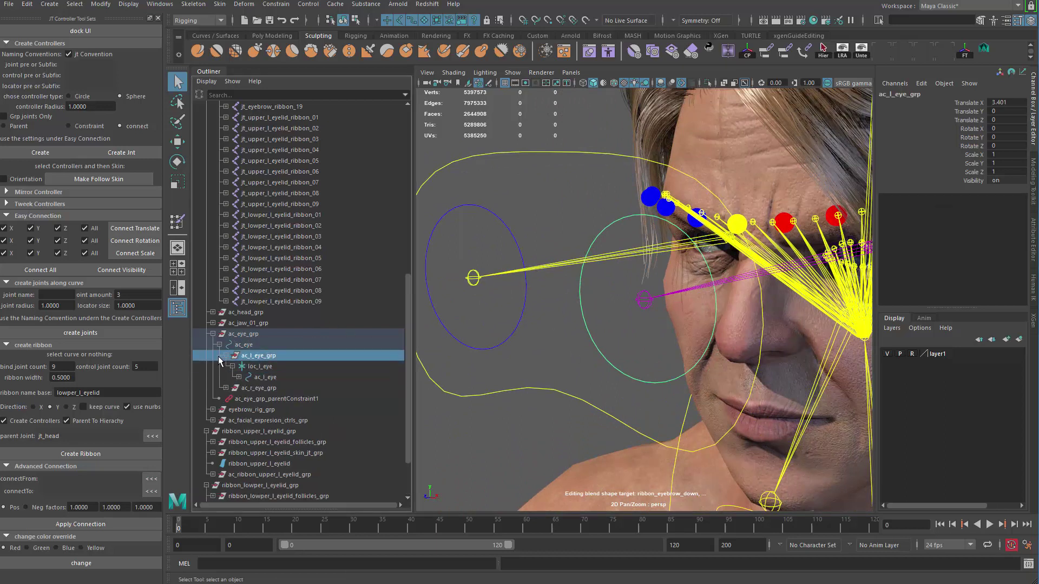
click(225, 355)
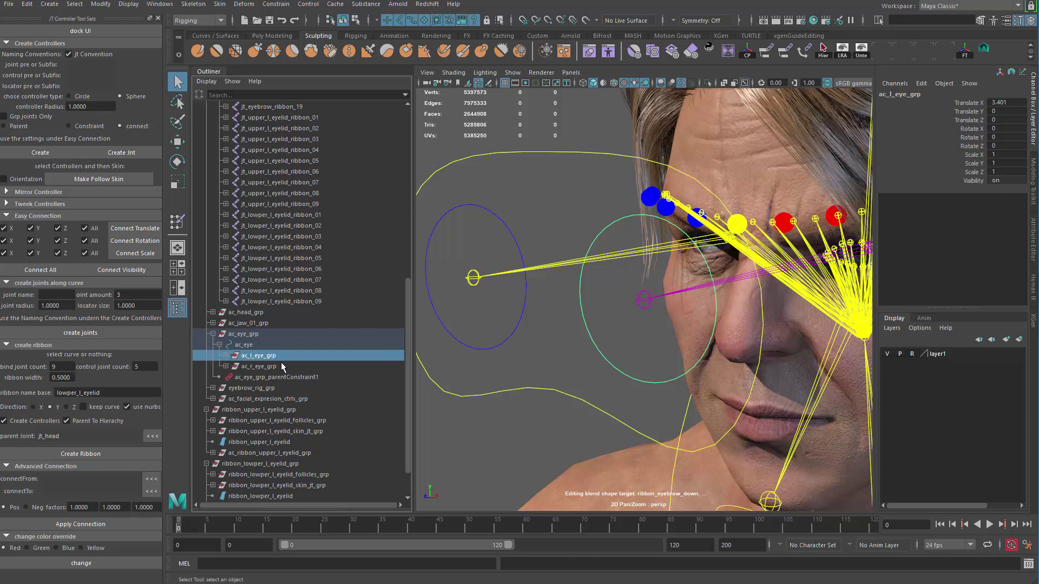
key(ctrl+d)
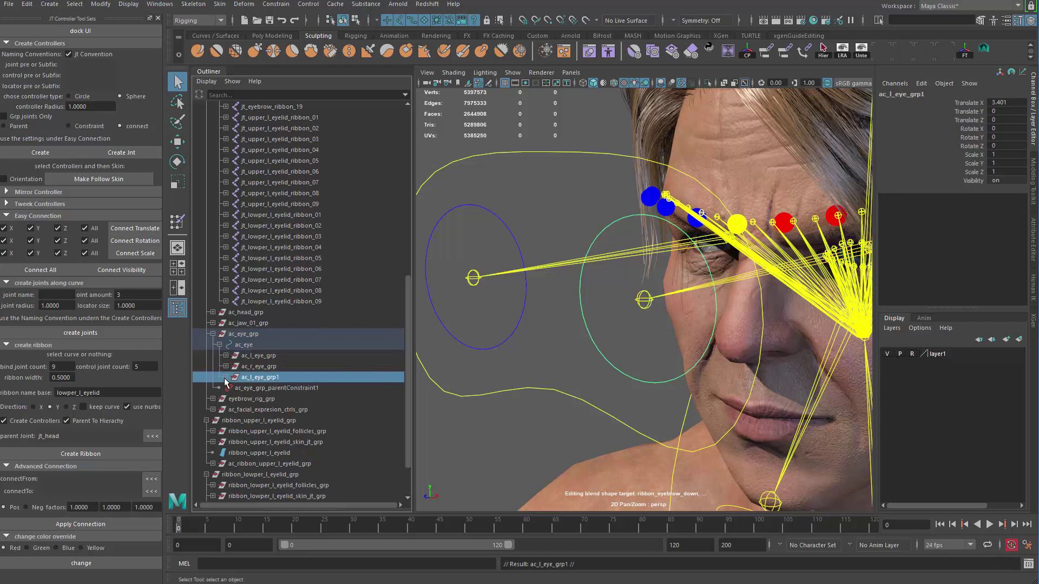
Expand the duplicated group and rename its control curve to ac_l_upper_eyelid.
click(225, 378)
click(232, 388)
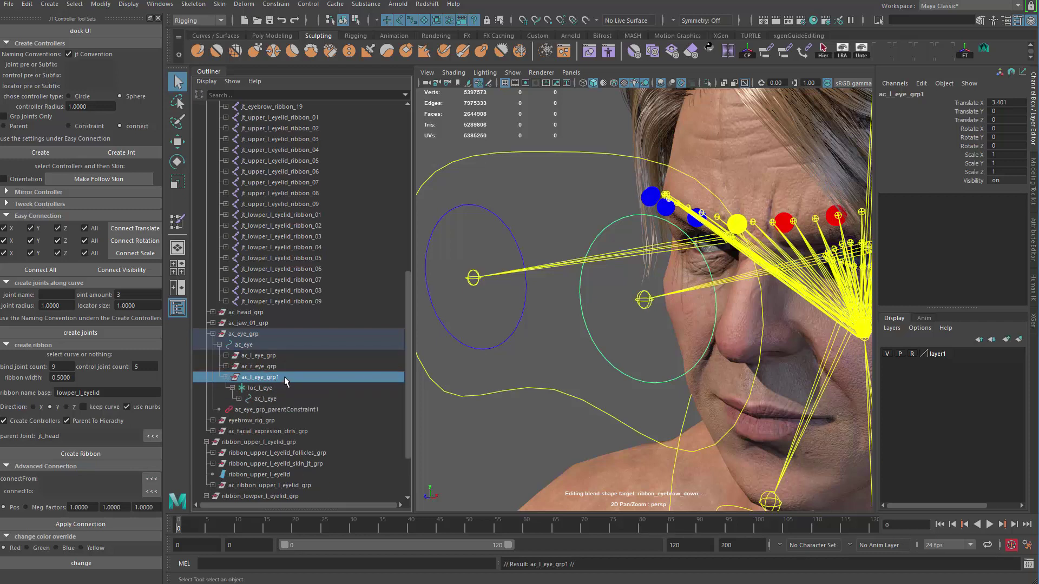
double_click(268, 398)
click(274, 401)
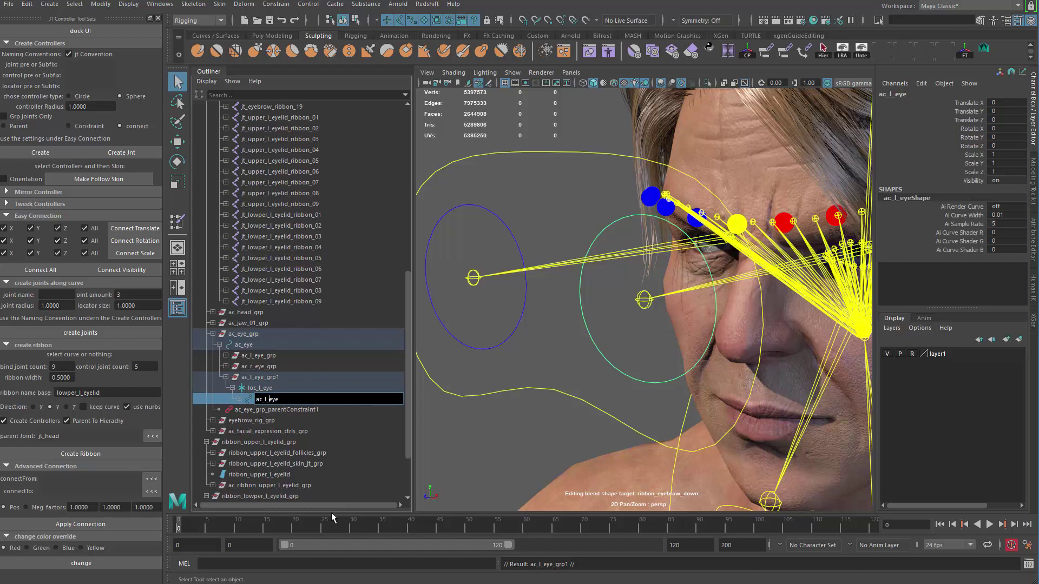
text(upper_eu)
key(BackSpace)
key(Delete)
text(lid)
key(ctrl+a)
Rename the duplicate's locator to loc_l_upper_eyelid and its parent group to ac_l_upper_eyelid_grp.
double_click(274, 389)
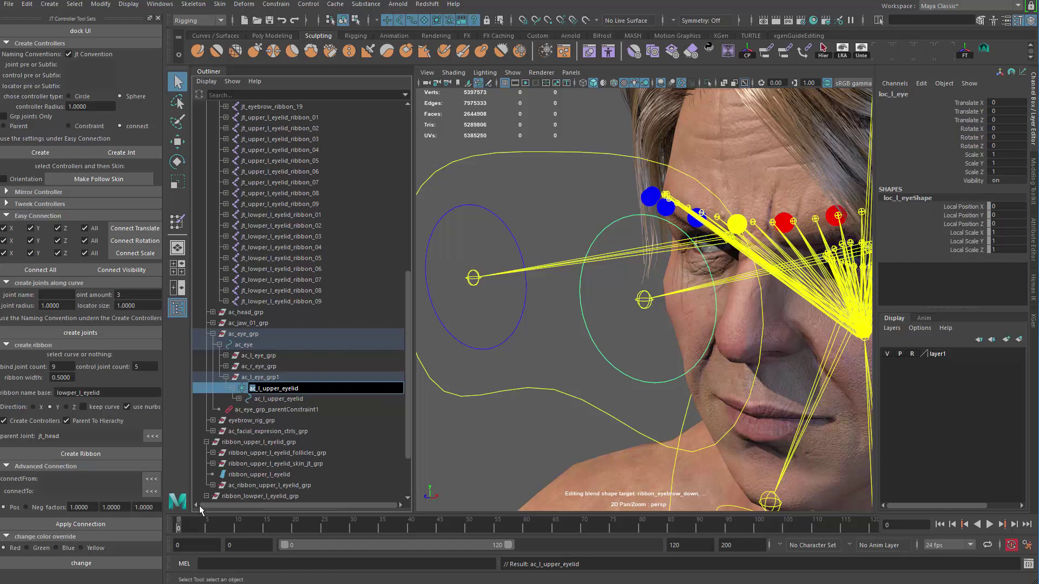
text(loc)
key(Return)
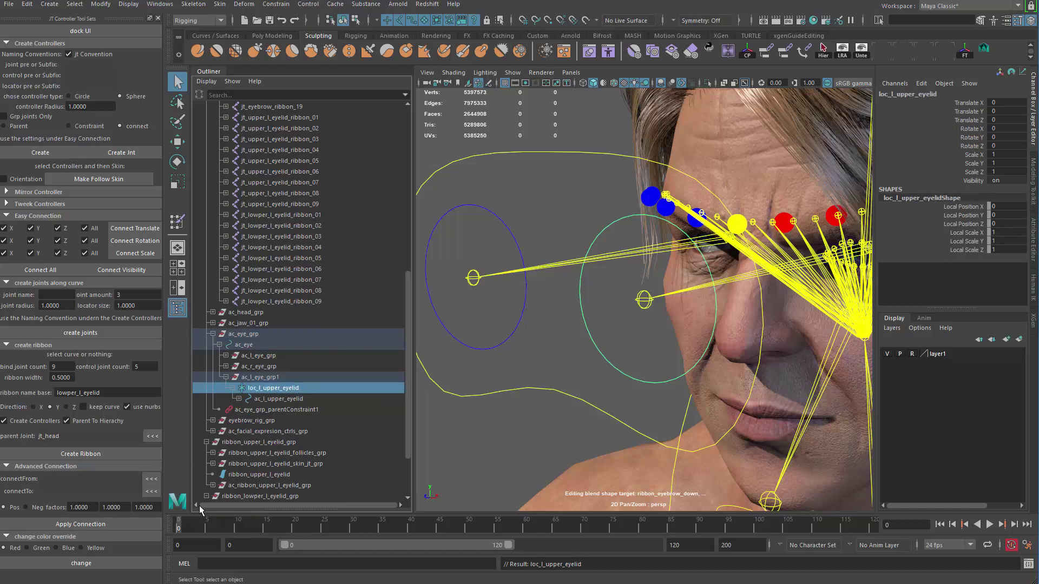
double_click(269, 377)
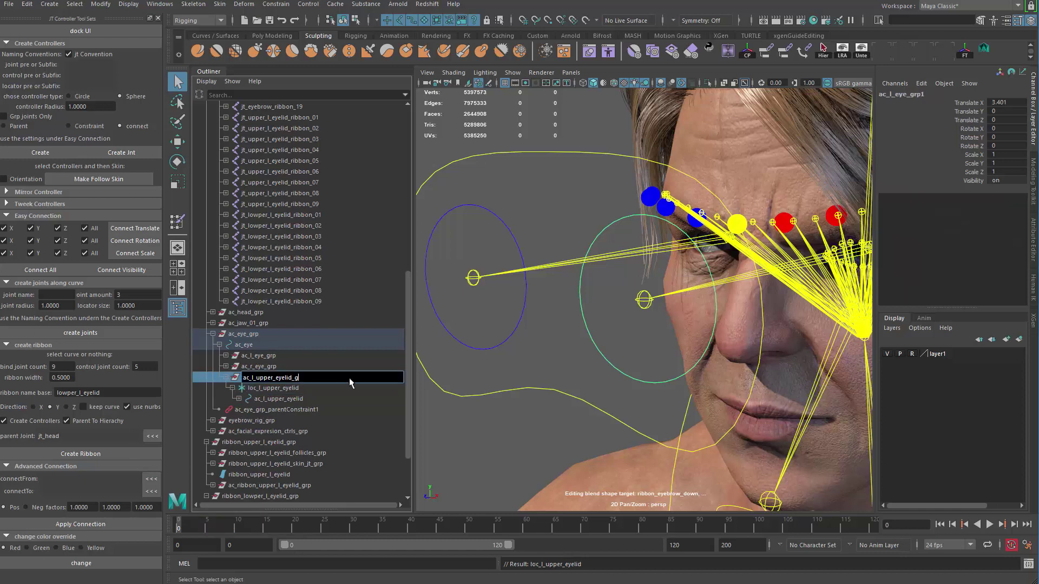
key(Return)
Isolate the ac_l_upper_eyelid curve and scale all its control vertices down uniformly to make a smaller circle.
alt+drag(574, 387, 619, 361)
click(305, 400)
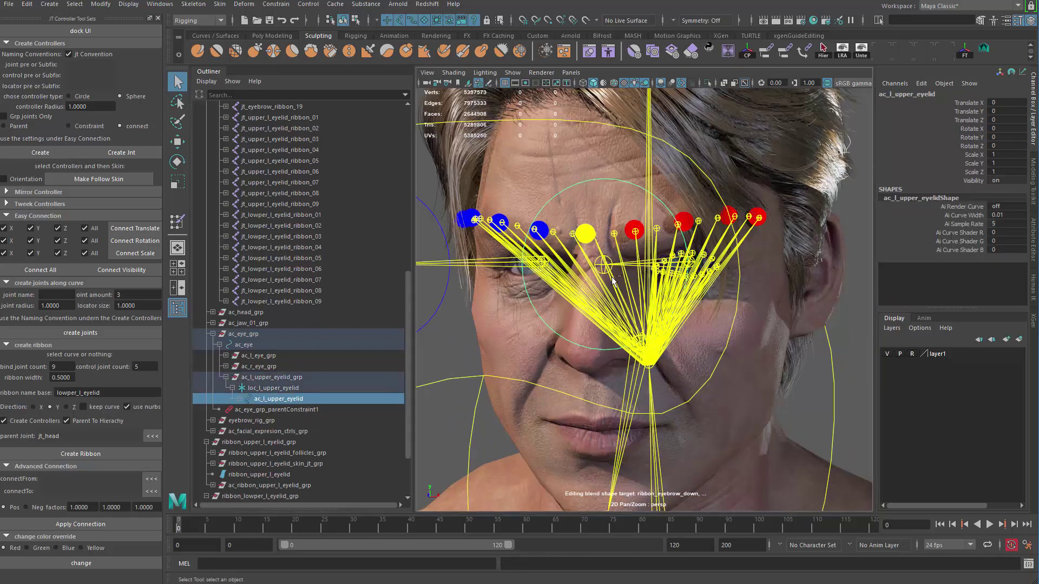
key(ctrl+1)
right_drag(665, 285, 616, 279)
drag(481, 136, 871, 469)
key(r)
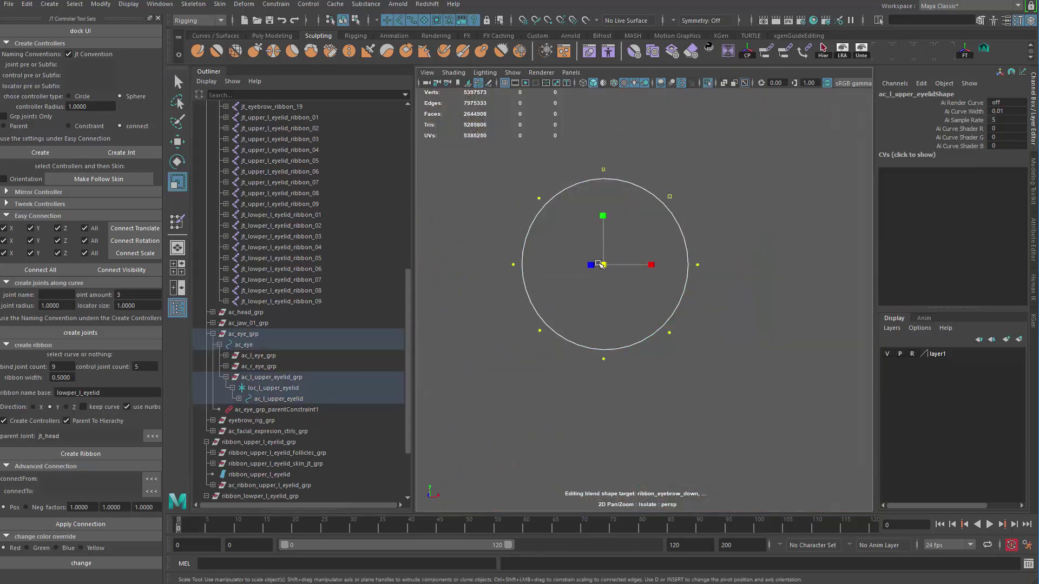
drag(603, 265, 591, 284)
key(ctrl+1)
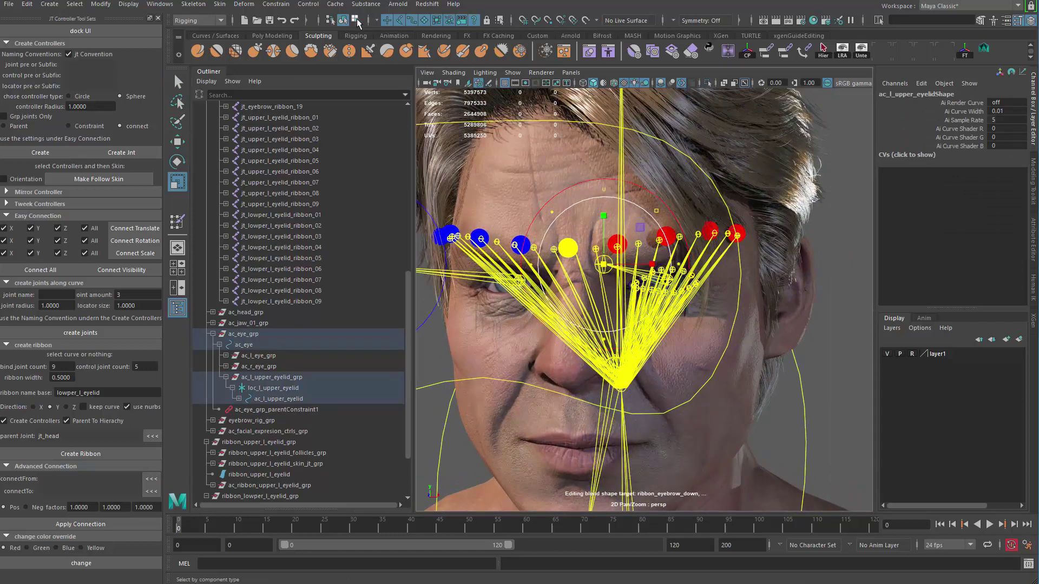
Move the lower control vertices of ac_l_upper_eyelid upward to shape the curve into a flat-bottomed upper half circle.
click(355, 20)
alt+drag(617, 362, 649, 367)
drag(488, 254, 731, 364)
alt+drag(619, 281, 606, 303)
key(w)
drag(606, 254, 606, 205)
scroll(515, 331, up, 3)
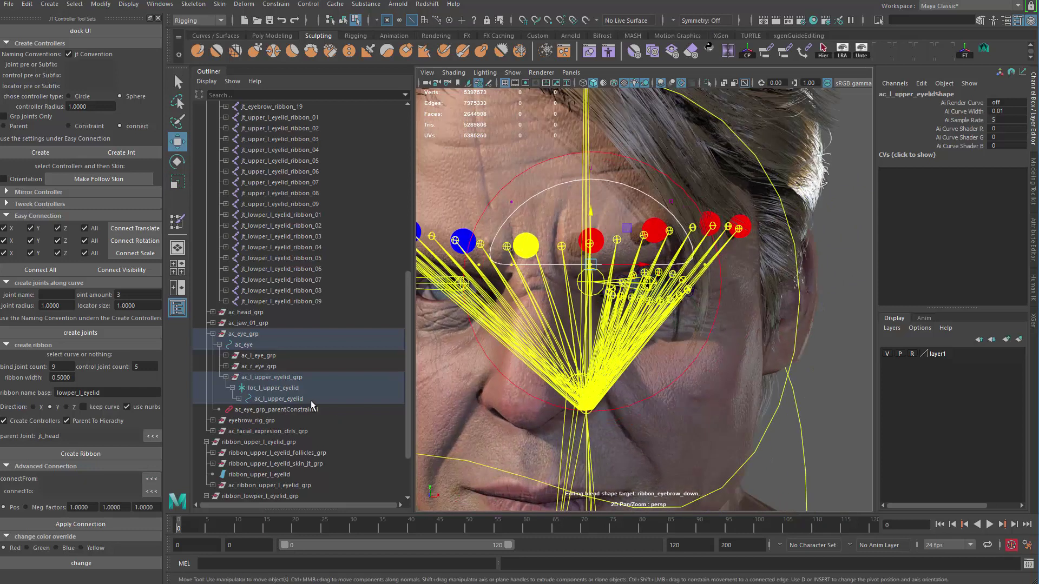
Duplicate ac_l_upper_eyelid_grp and rotate the copy to -180 in Z.
click(310, 401)
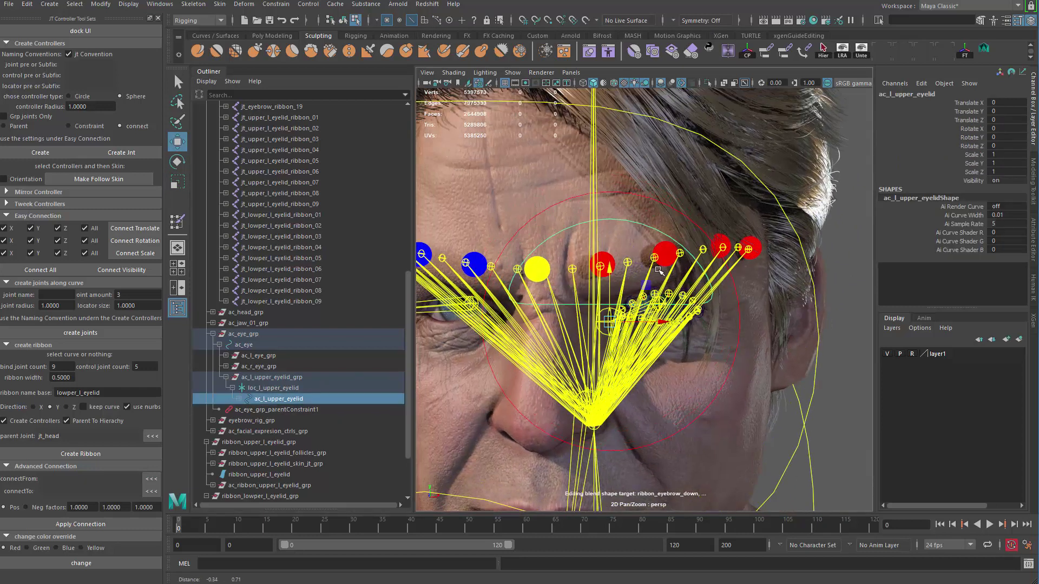
click(293, 377)
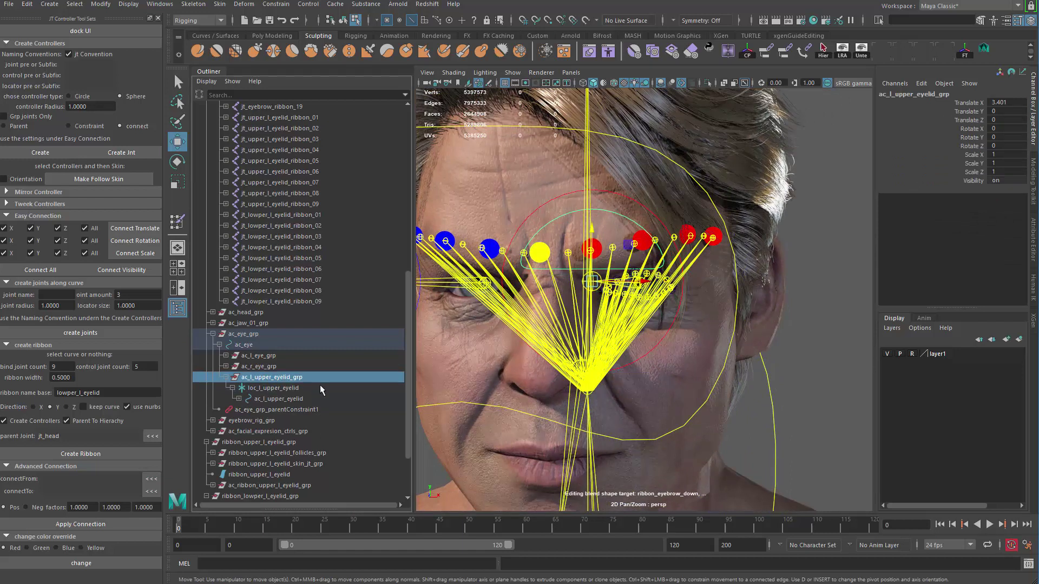
key(ctrl+d)
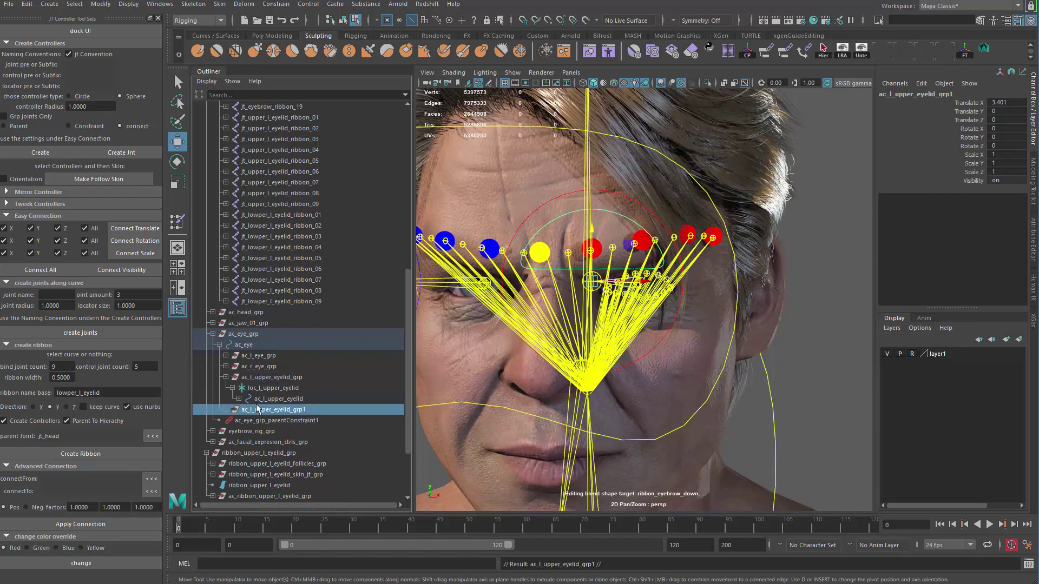
key(e)
scroll(636, 307, up, 1)
scroll(635, 308, up, 1)
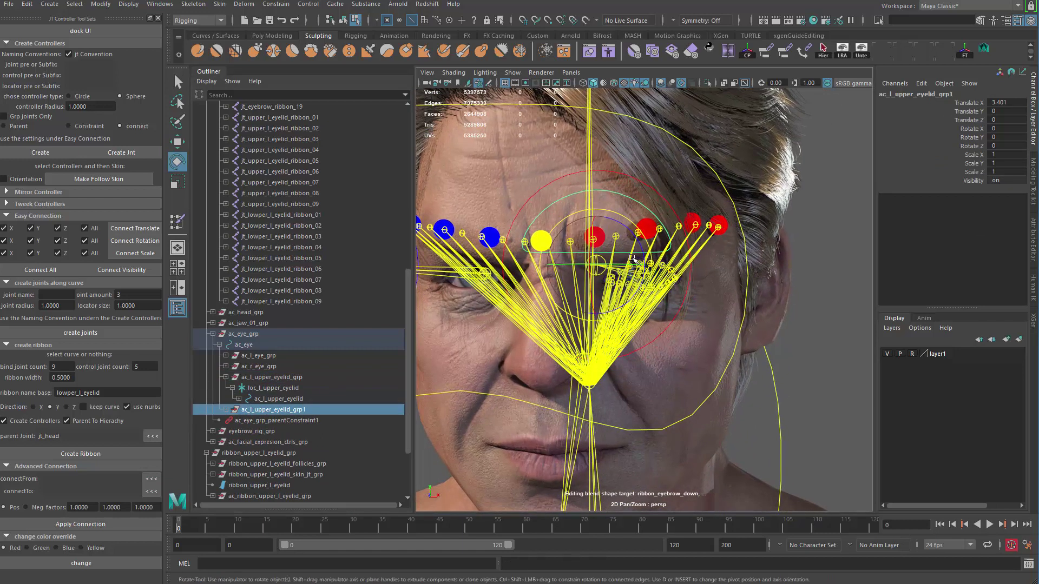
drag(626, 251, 714, 329)
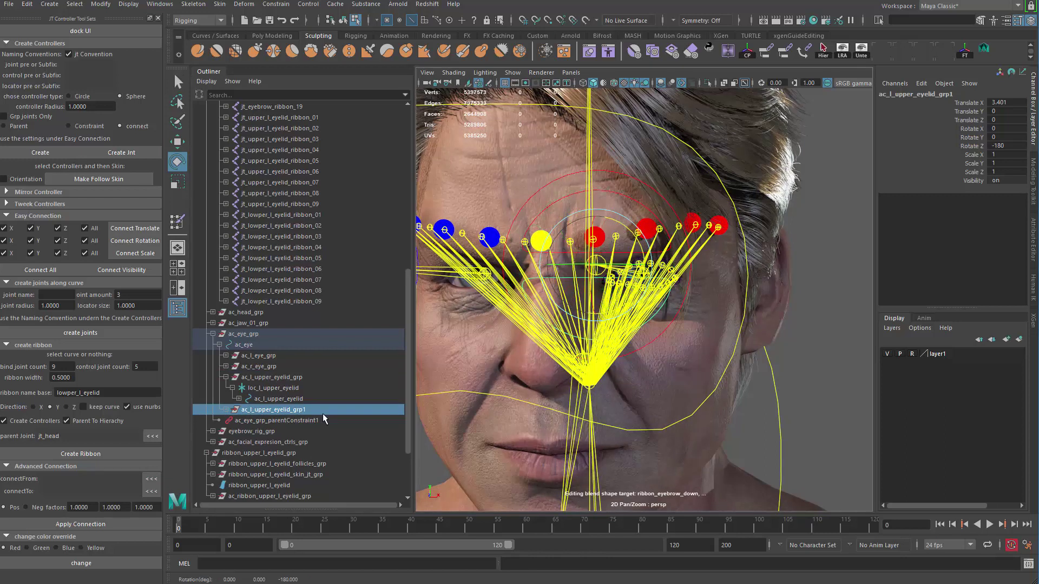
Replace "upper" with "lower" in the names of the duplicated group, its locator and its control curve.
click(226, 410)
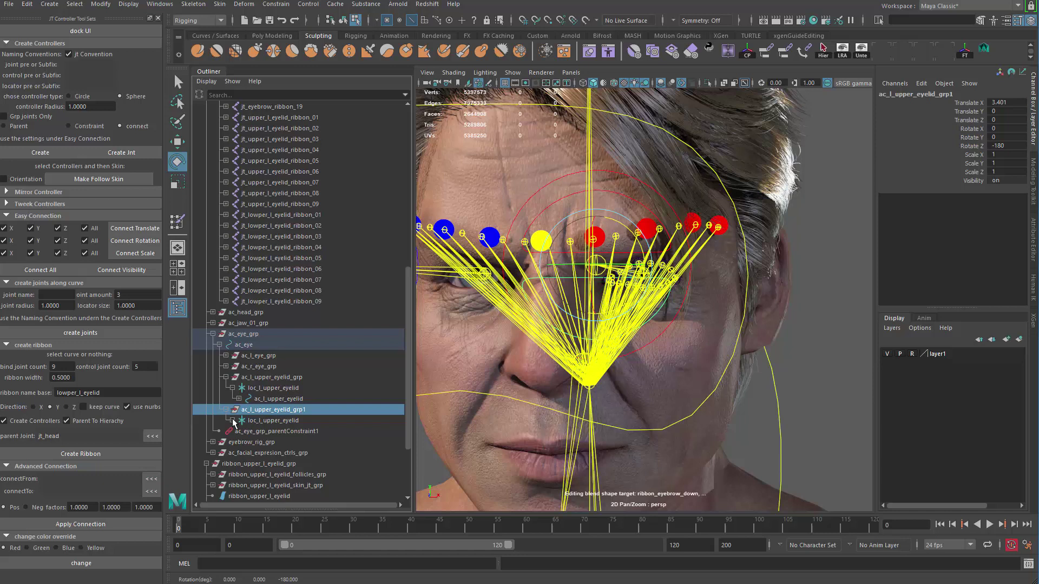
shift+click(232, 420)
shift+click(299, 433)
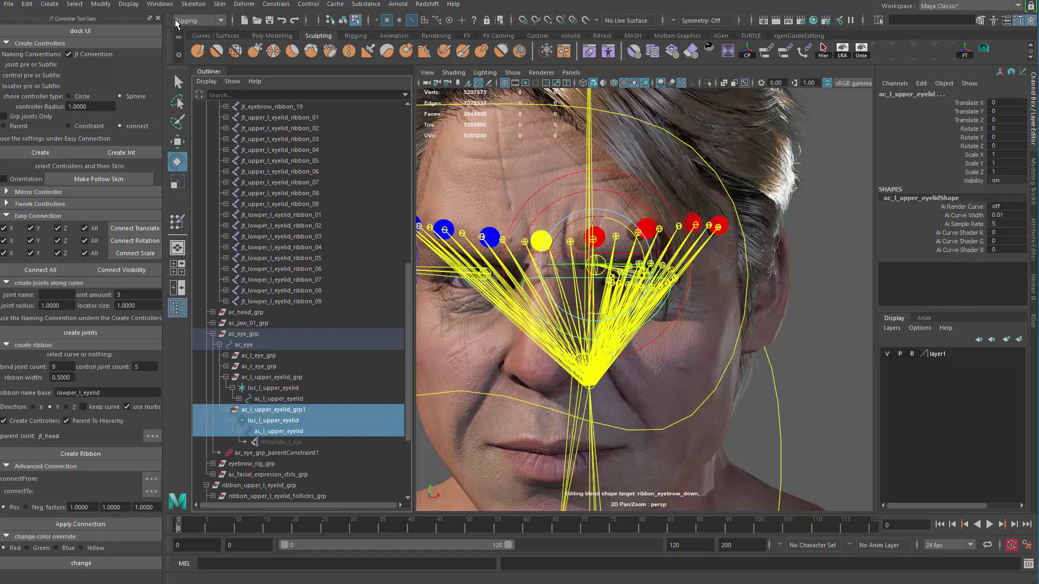
click(93, 5)
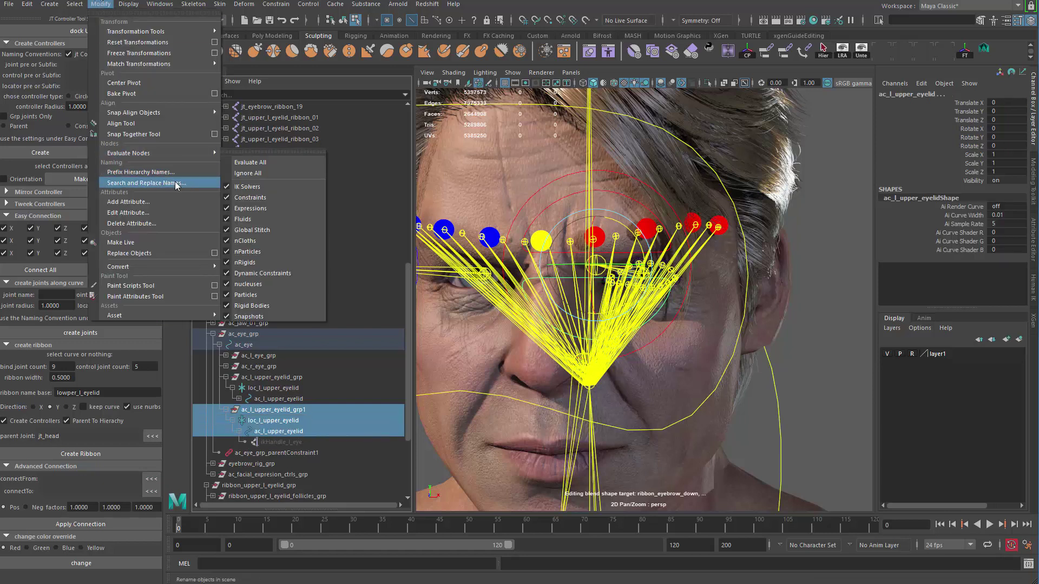
click(207, 184)
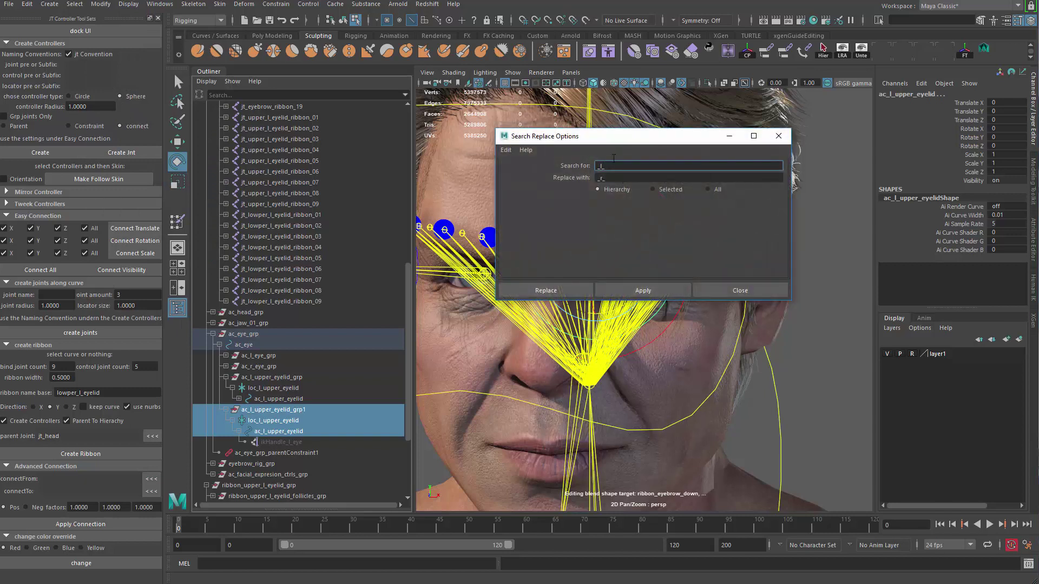
text(upper)
key(Tab)
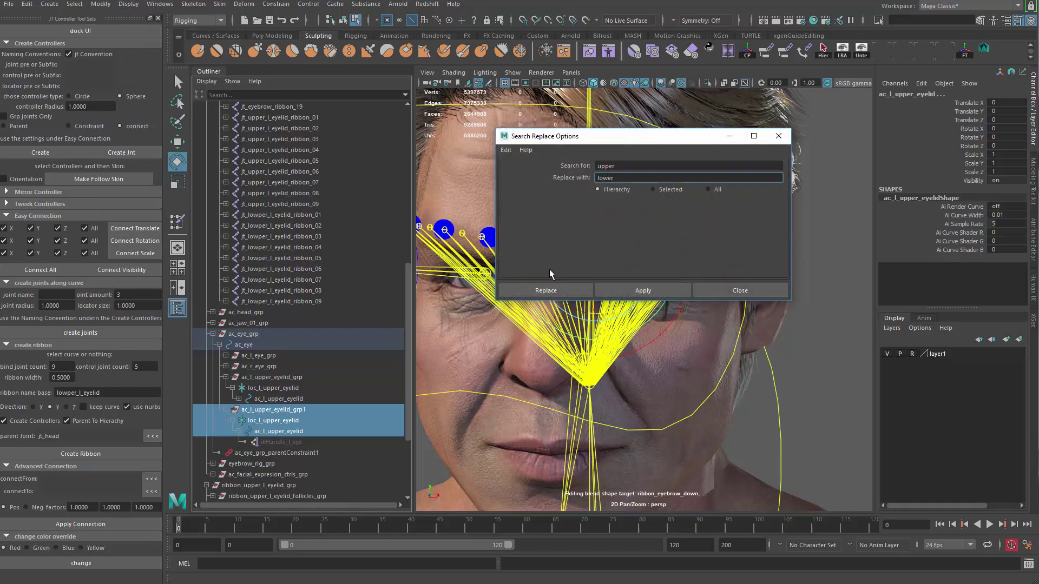
click(633, 289)
click(730, 290)
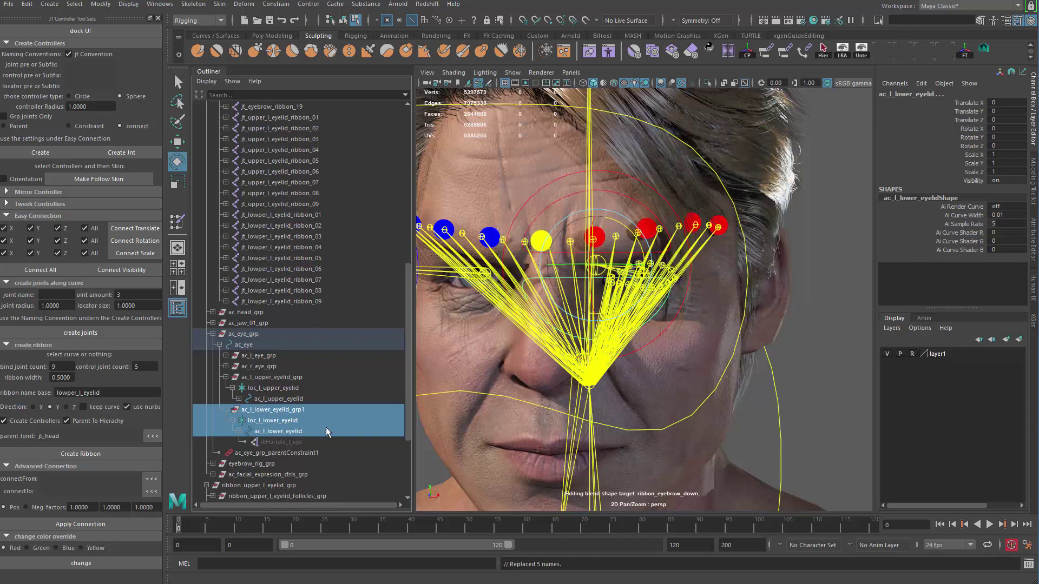
Remove the trailing number from the duplicated group's name so it reads ac_l_lower_eyelid_grp.
double_click(316, 409)
key(BackSpace)
key(Return)
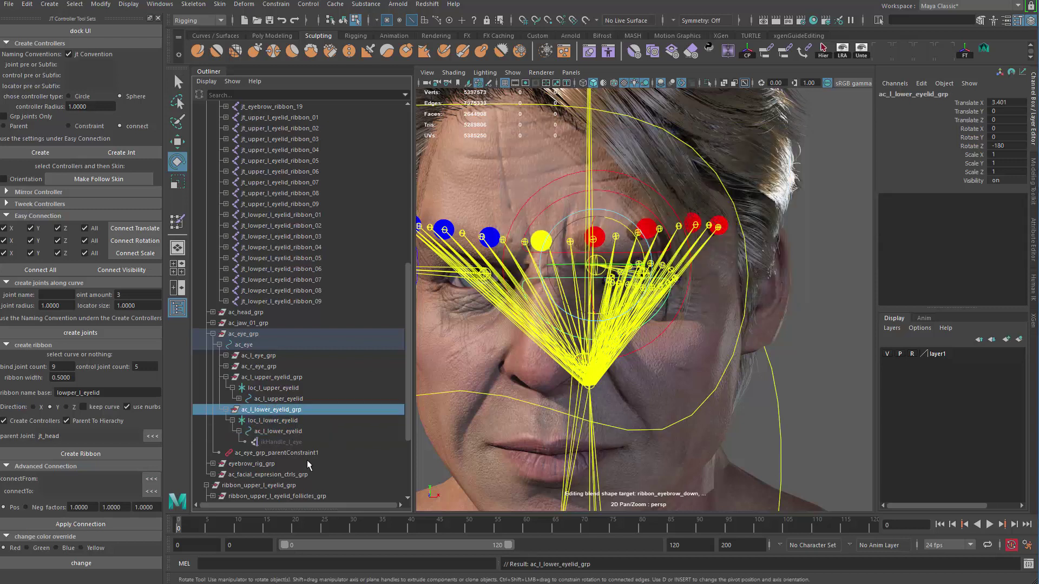
Delete the copied ikHandle_l_eye from under both ac_l_lower_eyelid and ac_l_upper_eyelid.
click(295, 441)
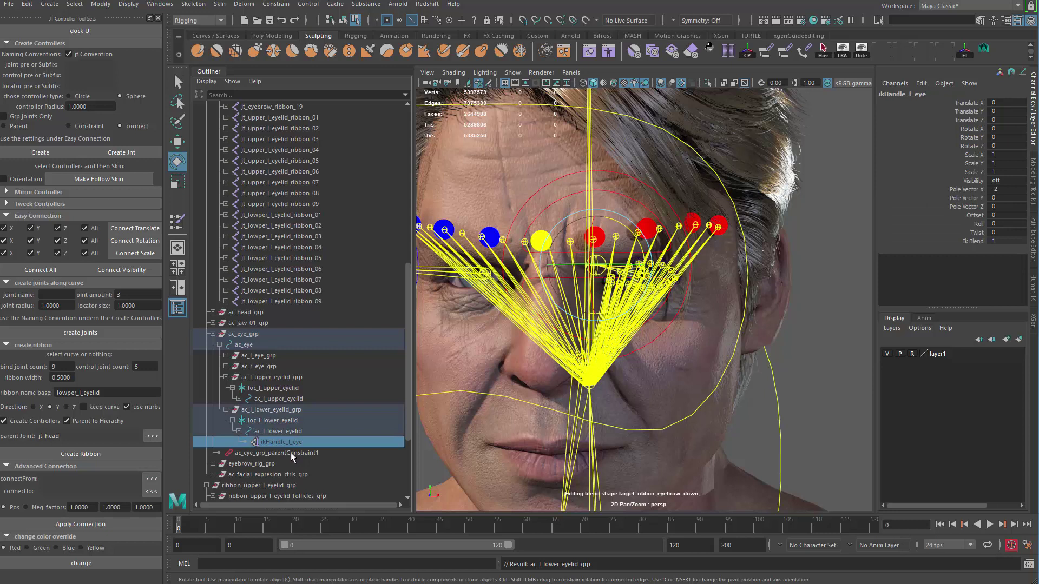
key(Delete)
click(239, 400)
click(277, 411)
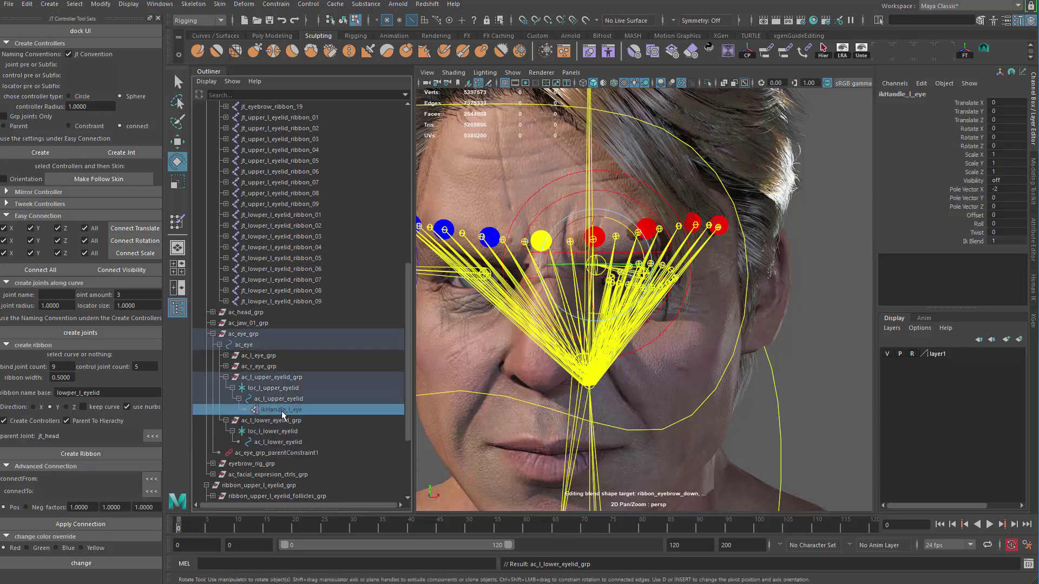
key(Delete)
Return to object selection mode and inspect the original ac_l_eye control's hierarchy down to its IK handle.
alt+drag(643, 264, 504, 366)
click(504, 366)
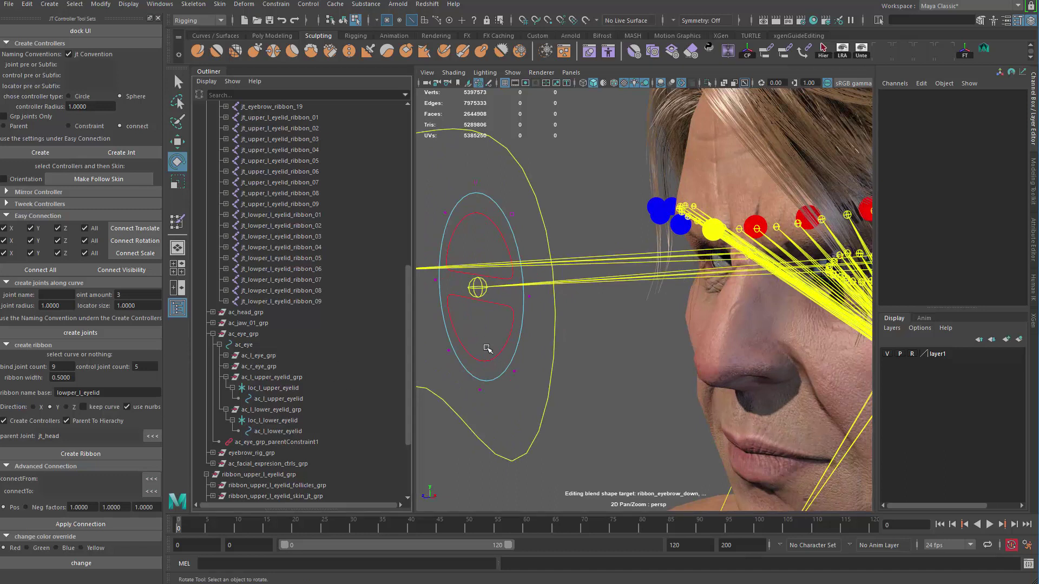
click(343, 21)
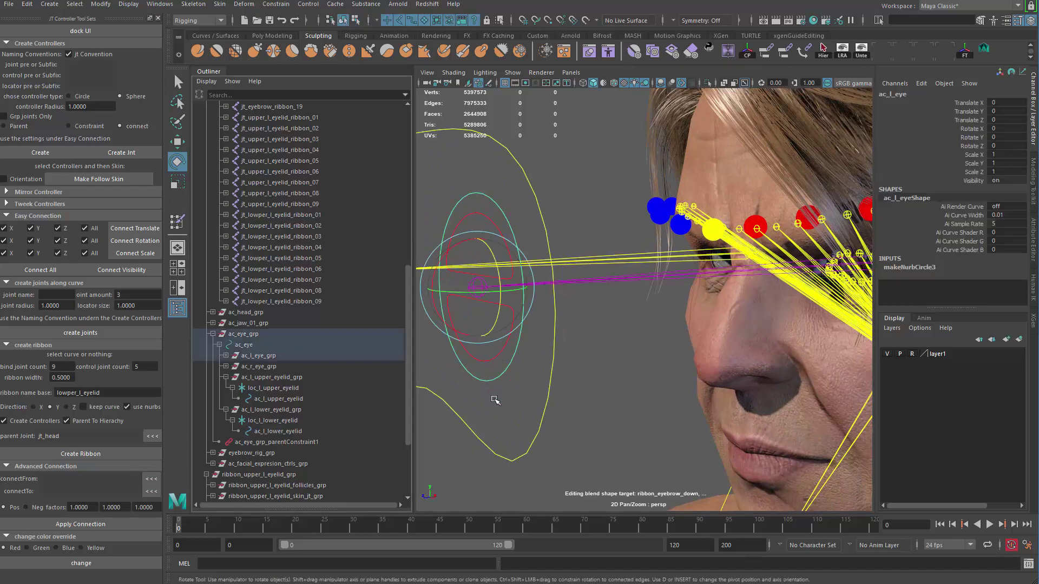
click(495, 399)
click(480, 380)
key(f)
click(239, 377)
click(286, 388)
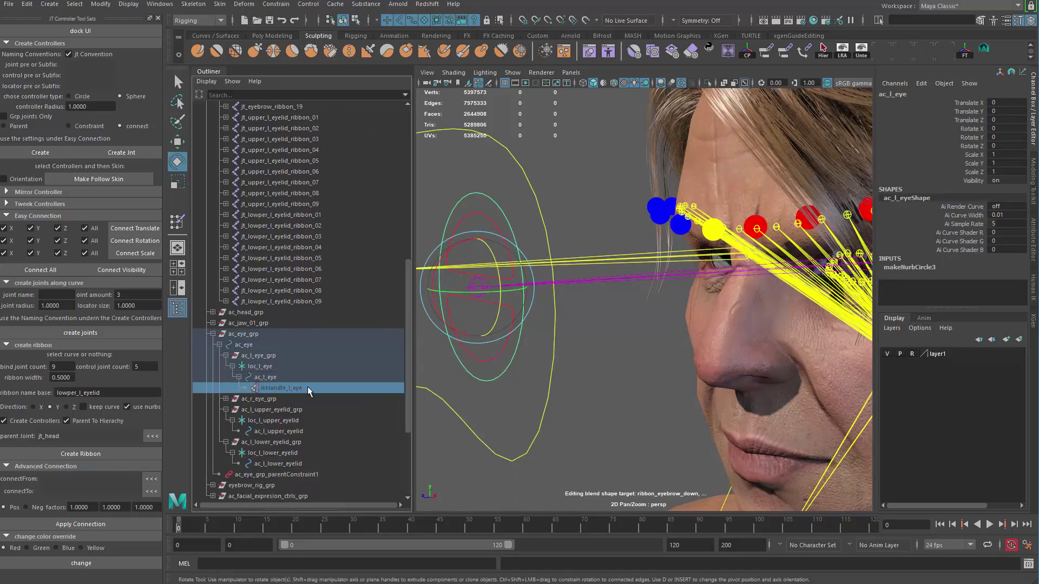
alt+drag(574, 192, 698, 265)
scroll(702, 269, down, 5)
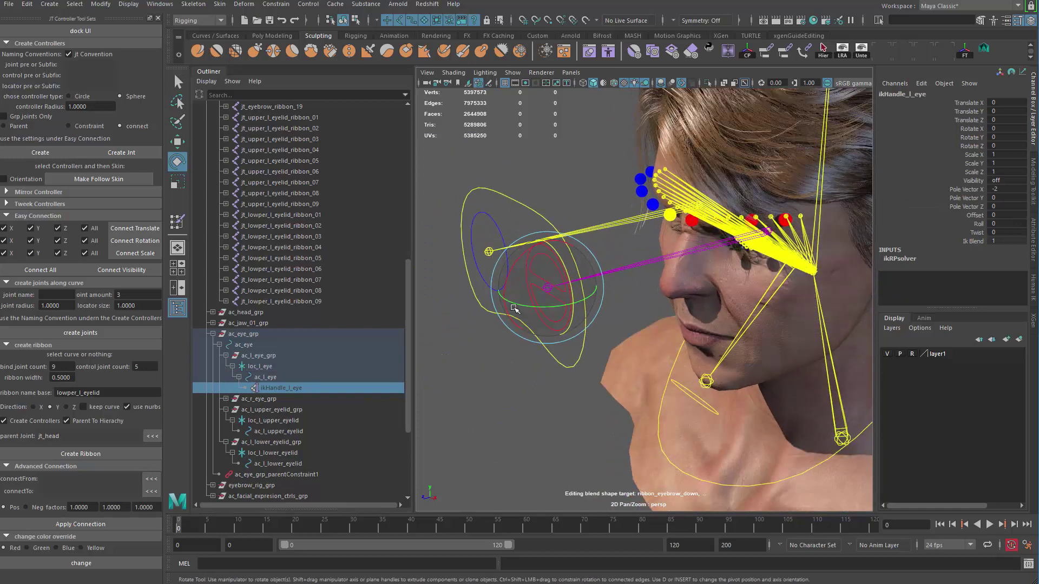
alt+drag(614, 297, 565, 336)
click(564, 338)
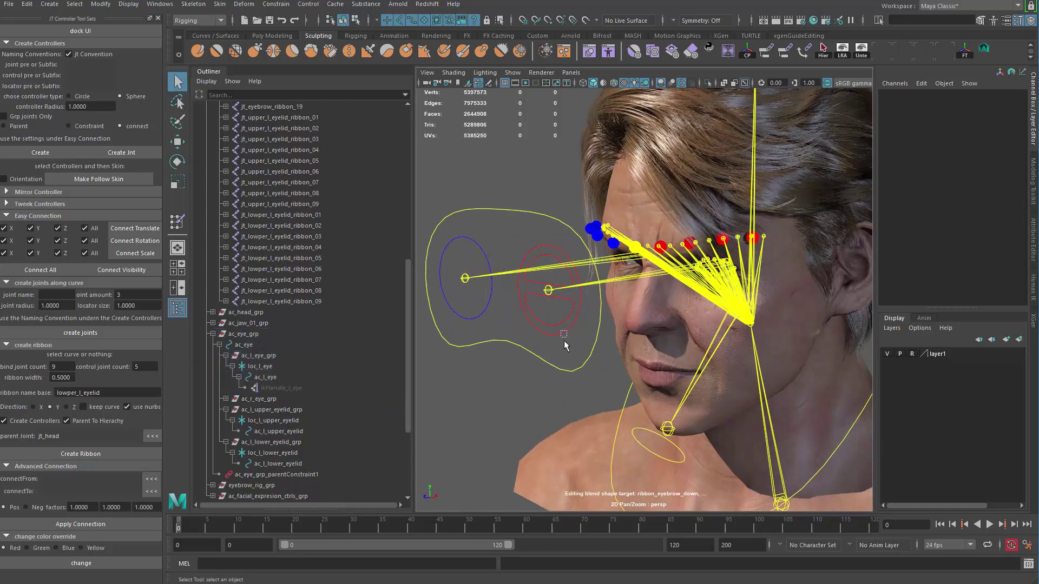
key(w)
click(563, 321)
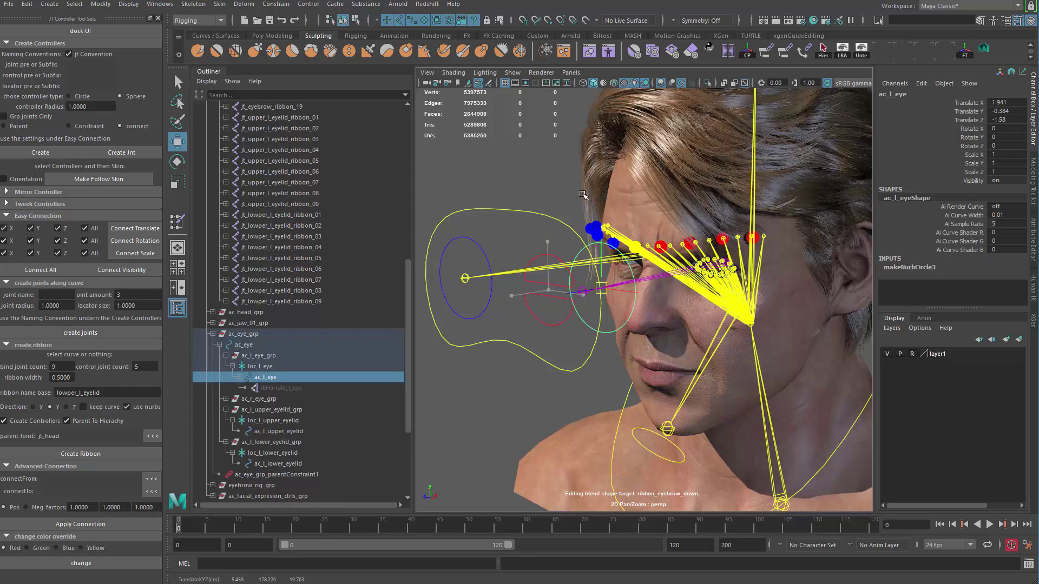
scroll(597, 346, up, 2)
scroll(597, 346, up, 2)
key(q)
Collapse ac_l_upper_eyelid_grp and ac_l_lower_eyelid_grp in the hierarchy and parent both groups under the ac_l_eye control.
click(534, 313)
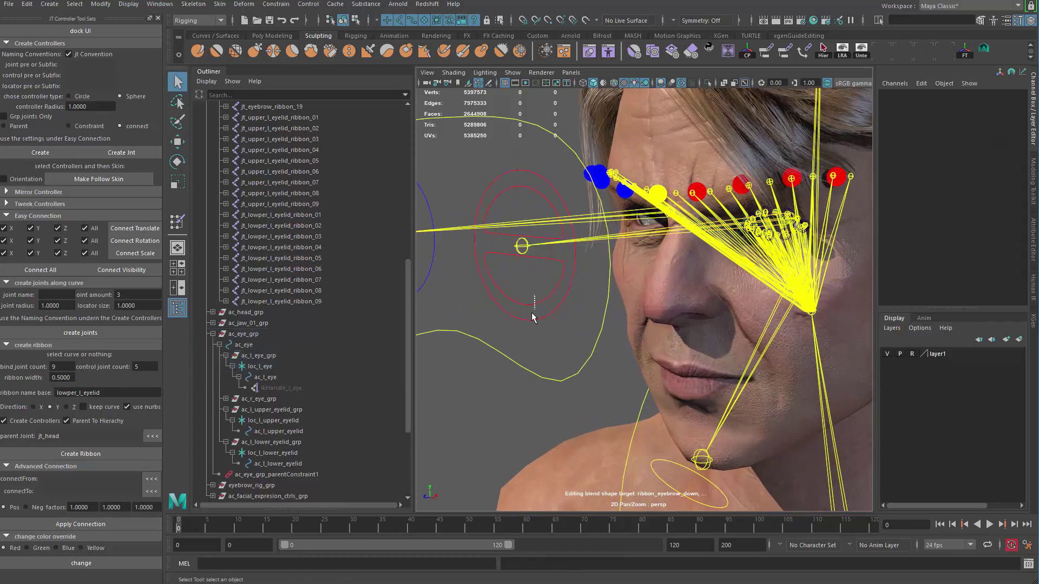
click(532, 305)
click(226, 442)
click(225, 410)
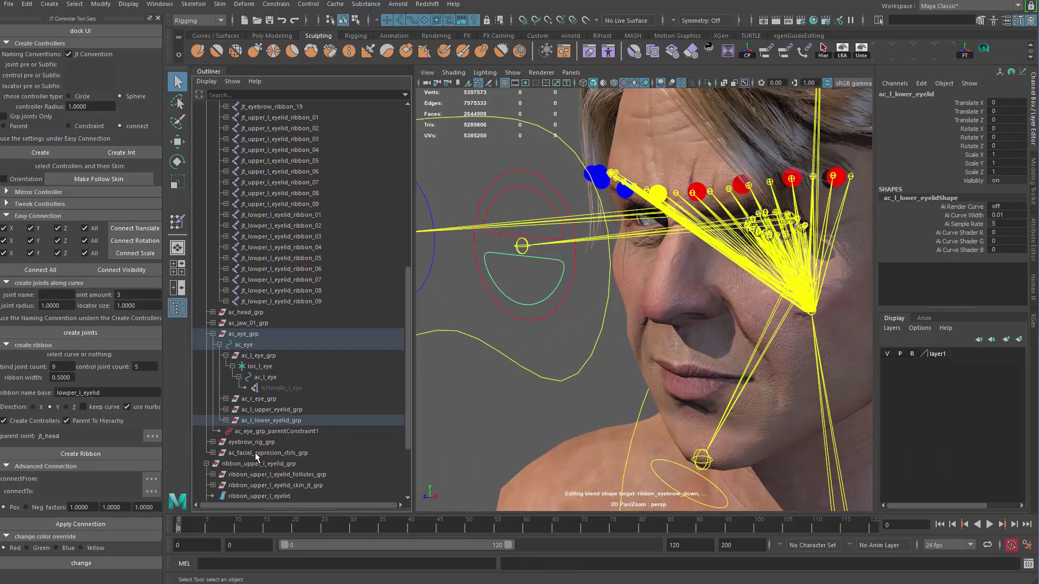
drag(304, 410, 310, 418)
alt+drag(501, 372, 510, 347)
shift+click(513, 349)
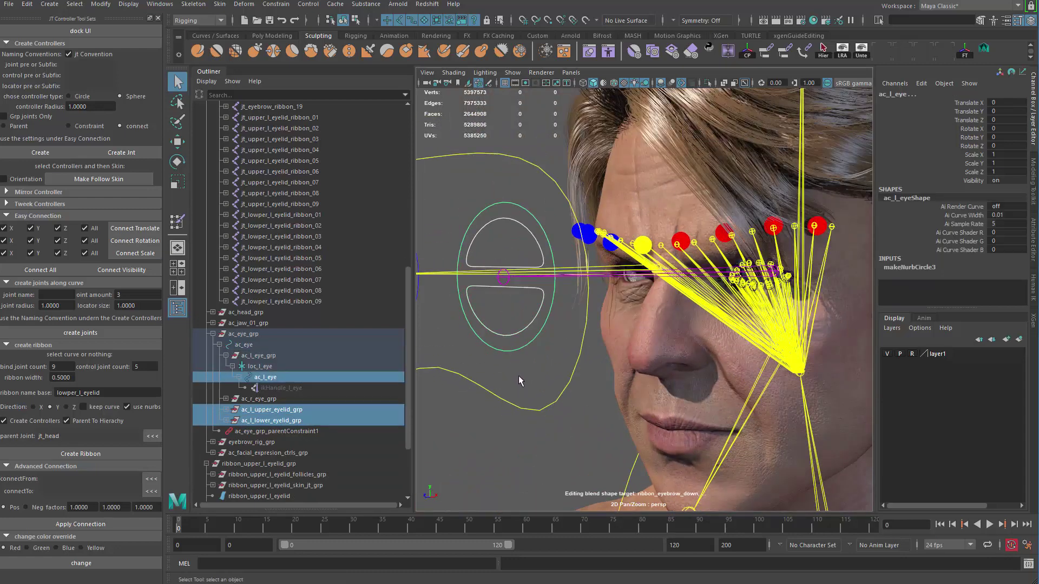
key(p)
Test-move the ac_l_eye control and the ac_l_upper_eyelid control upward, undoing each move.
alt+drag(518, 371, 633, 338)
key(w)
drag(642, 287, 642, 197)
key(ctrl+z)
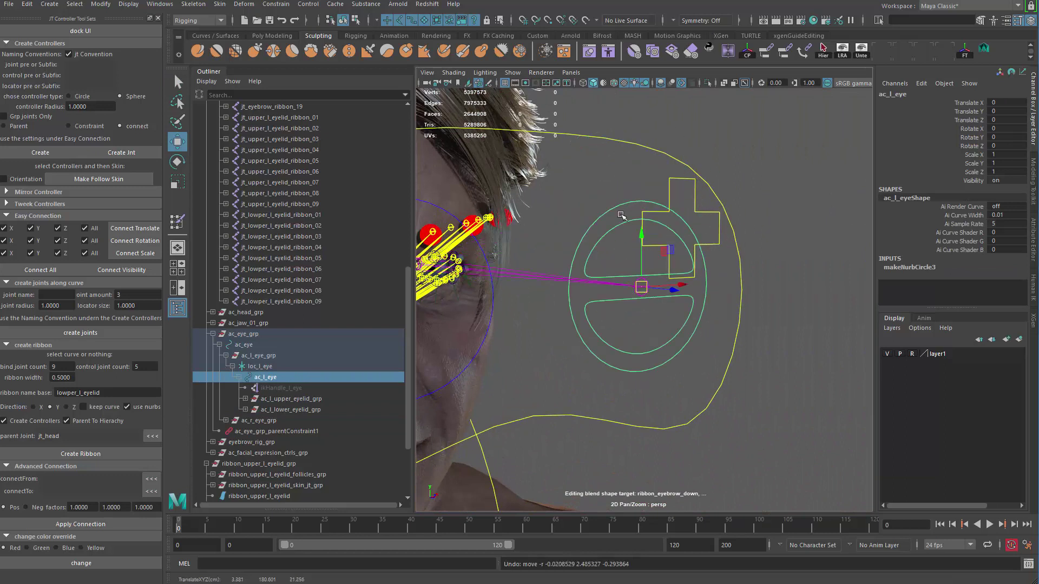
click(617, 220)
drag(641, 287, 642, 200)
key(ctrl+z)
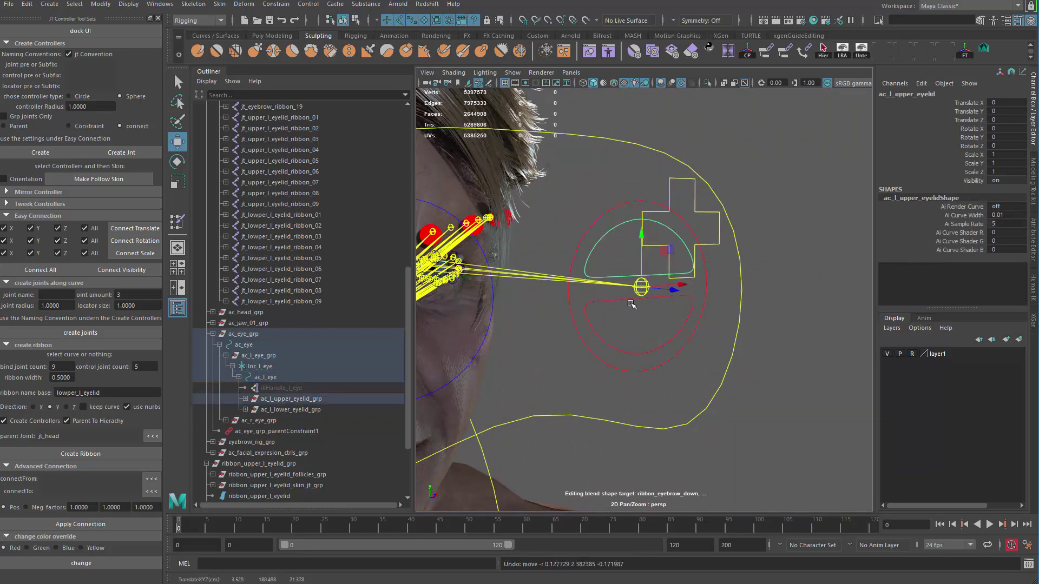
alt+drag(631, 304, 649, 276)
drag(689, 183, 689, 218)
key(ctrl+z)
Isolate the ac_l_upper_eyelid curve, scale its control vertices down and raise them slightly, then show the rest of the scene again.
alt+drag(674, 265, 684, 273)
alt+right_drag(684, 273, 677, 235)
alt+drag(677, 234, 669, 268)
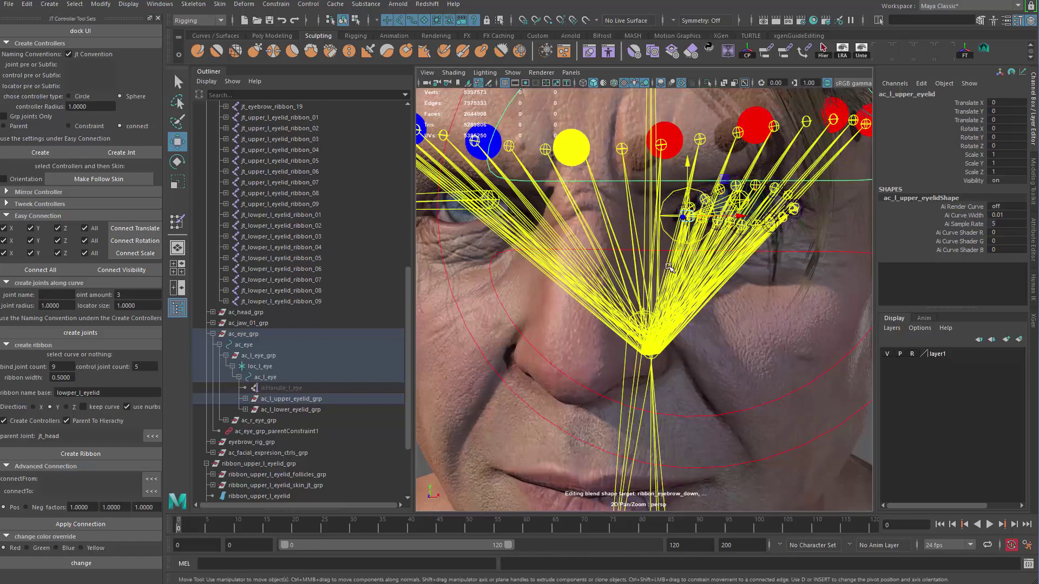
alt+right_drag(668, 267, 688, 368)
alt+drag(688, 368, 801, 319)
alt+middle_drag(800, 319, 708, 287)
alt+right_drag(708, 286, 779, 273)
key(q)
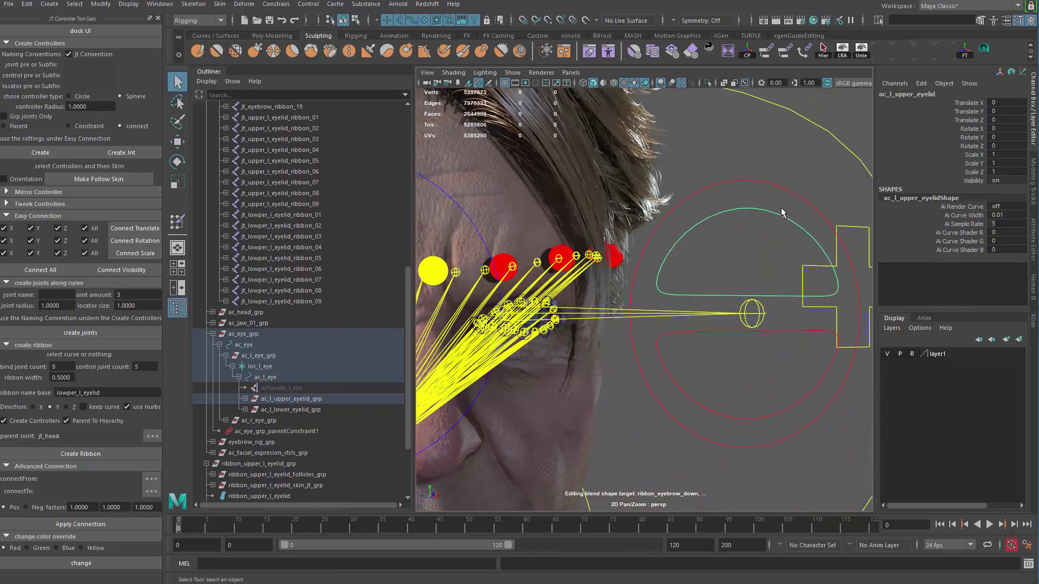
key(ctrl+1)
right_drag(783, 223, 727, 219)
drag(602, 162, 862, 338)
key(r)
drag(750, 246, 728, 247)
key(w)
drag(752, 203, 752, 195)
key(ctrl+1)
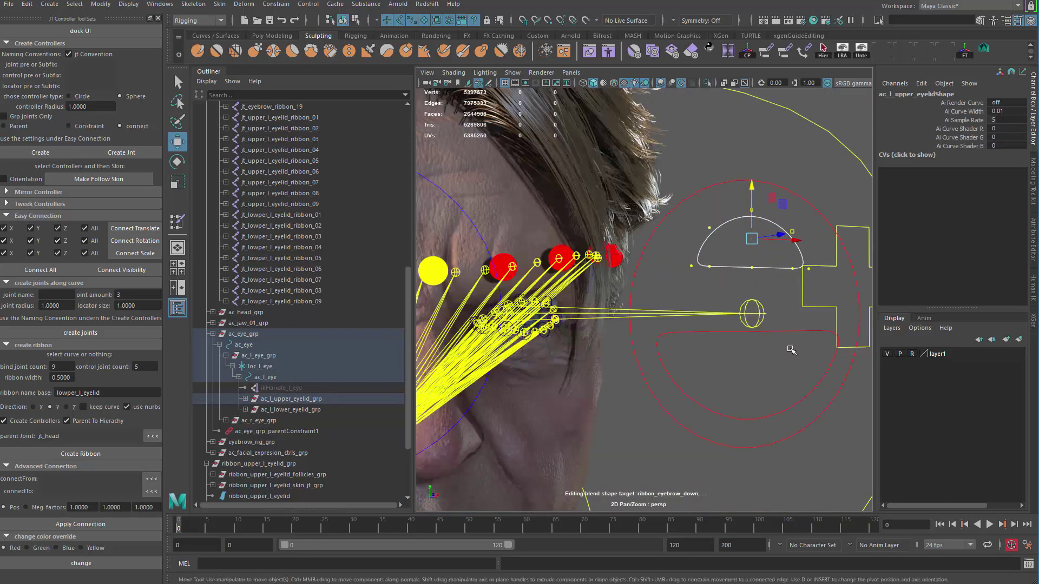
Isolate the ac_l_lower_eyelid curve, scale all its control vertices down and lower them slightly inside the eye control's circle.
click(790, 331)
key(ctrl+1)
right_drag(792, 329, 738, 324)
drag(595, 253, 933, 523)
key(r)
drag(753, 382, 699, 379)
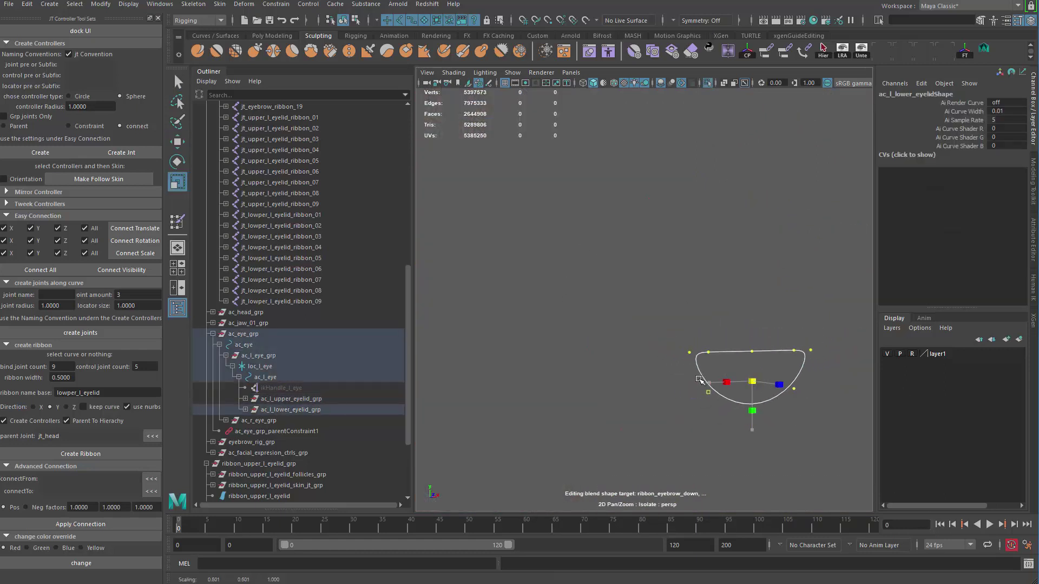
key(ctrl+1)
key(w)
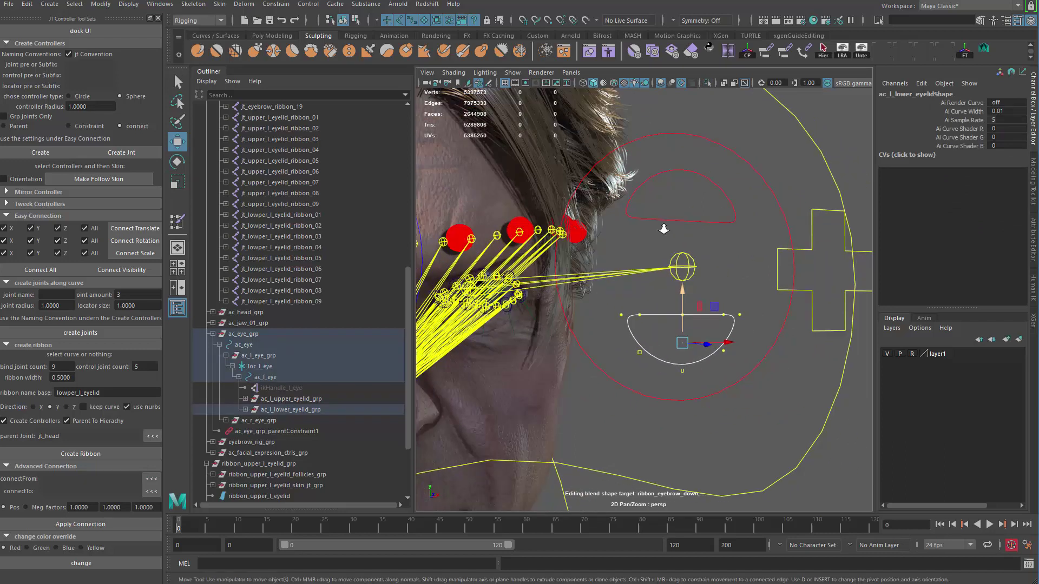
Select the left eye, upper eyelid and lower eyelid controls in turn to check their arrangement.
scroll(663, 229, down, 3)
click(742, 286)
alt+middle_drag(699, 251, 723, 275)
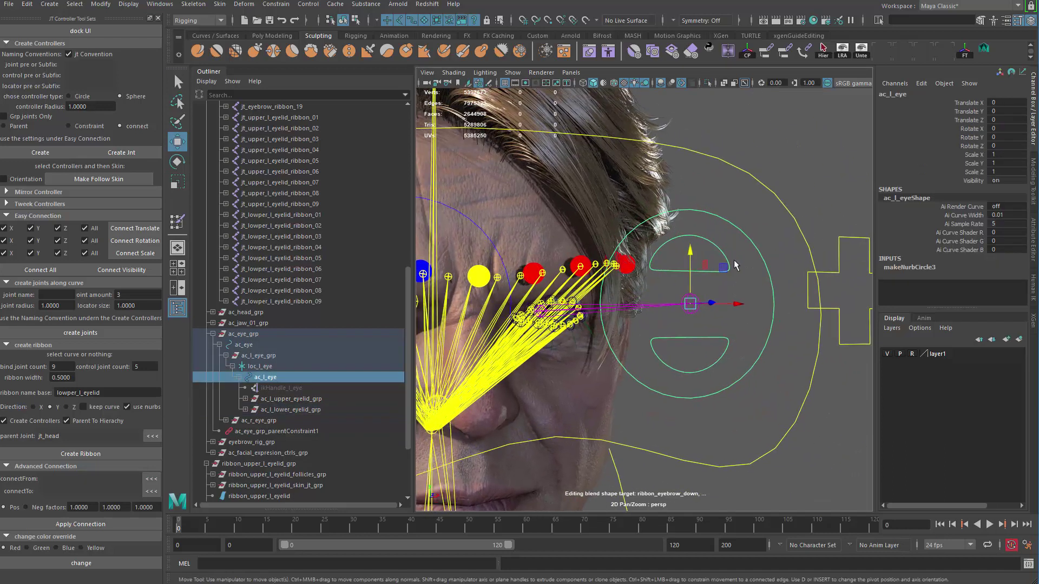
key(q)
click(730, 263)
click(760, 348)
click(727, 348)
alt+drag(727, 348, 652, 234)
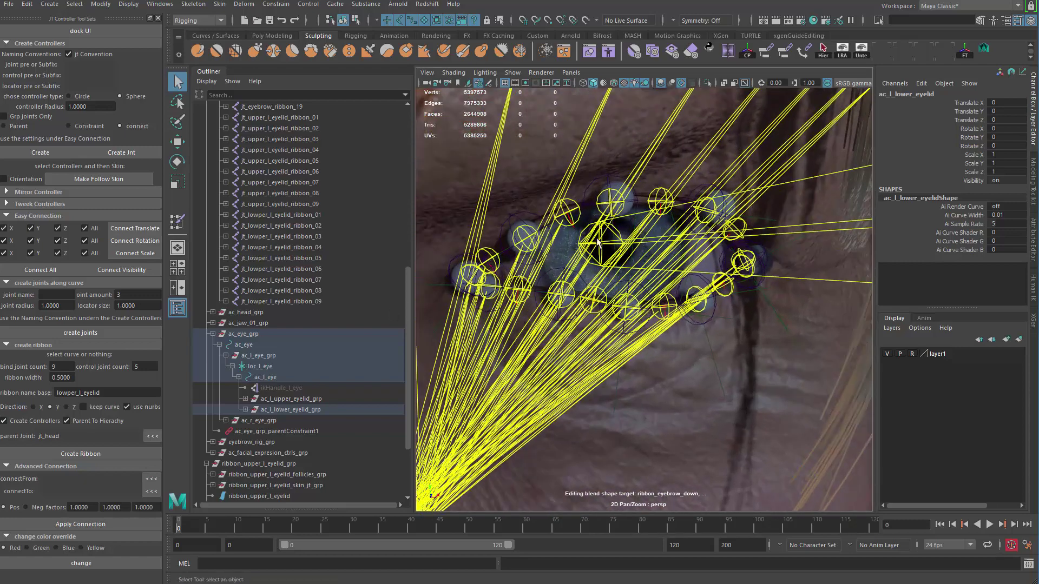
Select the ribbon_upper_l_eyelid and ribbon_lowper_l_eyelid surfaces and isolate them in the viewport.
alt+right_drag(751, 267, 371, 439)
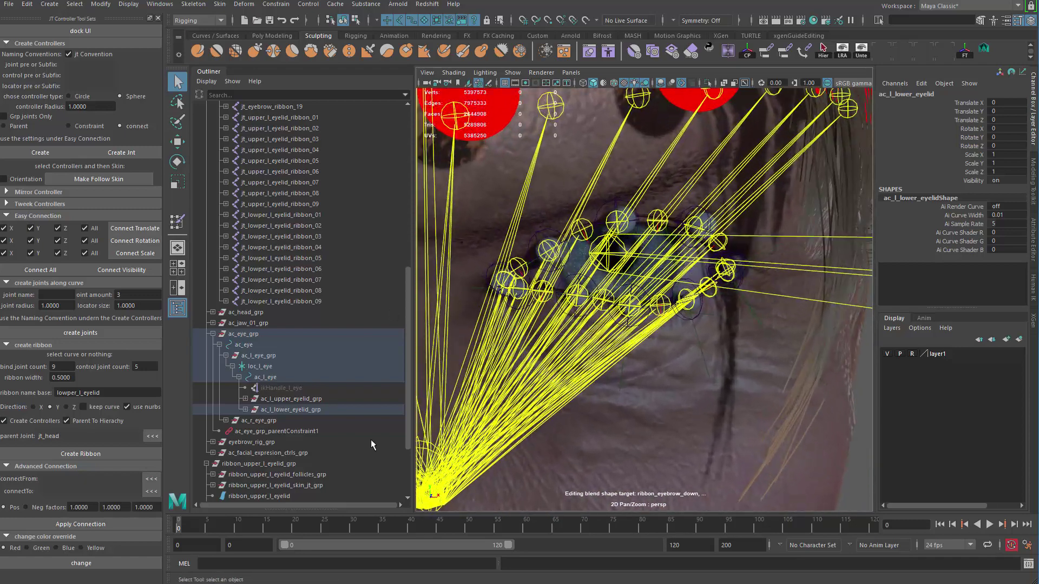
alt+middle_drag(371, 440, 356, 433)
scroll(356, 433, down, 3)
click(298, 400)
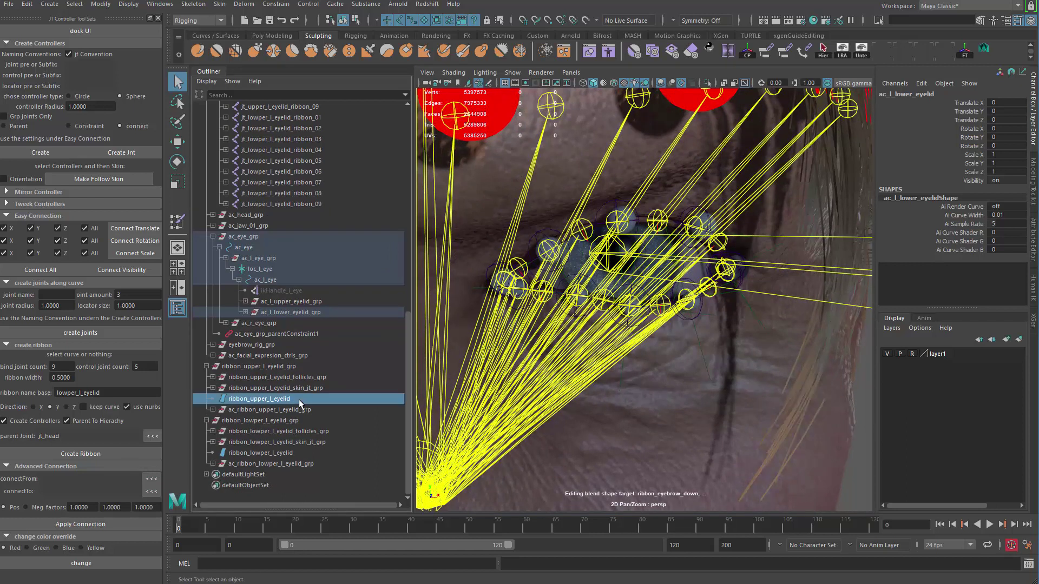
ctrl+click(290, 454)
alt+drag(662, 308, 680, 89)
key(ctrl+1)
Create a blend shape for ribbon_upper_l_eyelid in the Shape Editor and name it upper_eyelid_ribbon_blsps.
click(636, 257)
click(637, 233)
click(588, 51)
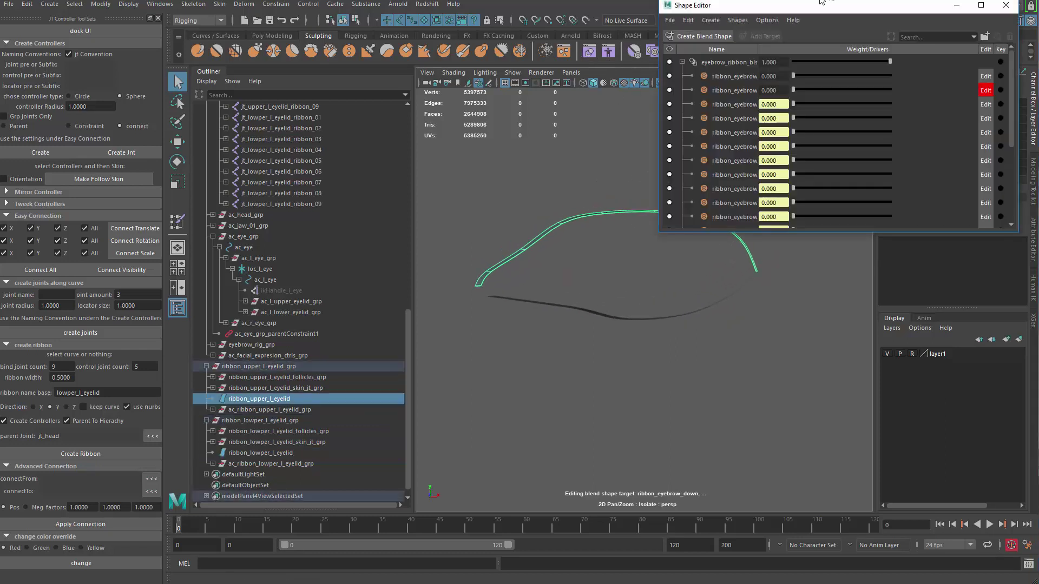
click(691, 106)
click(713, 80)
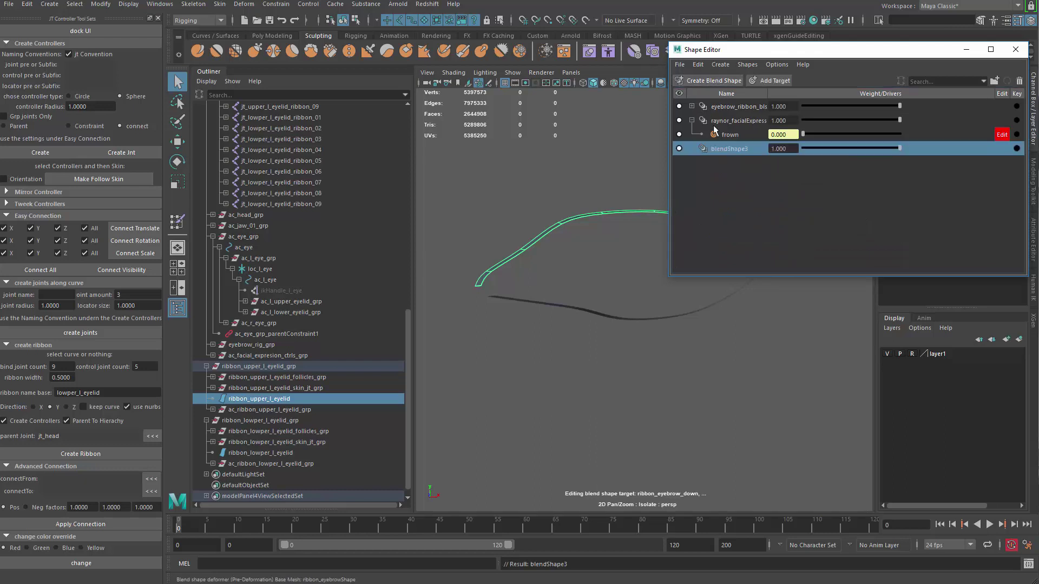
double_click(728, 149)
text(uooe)
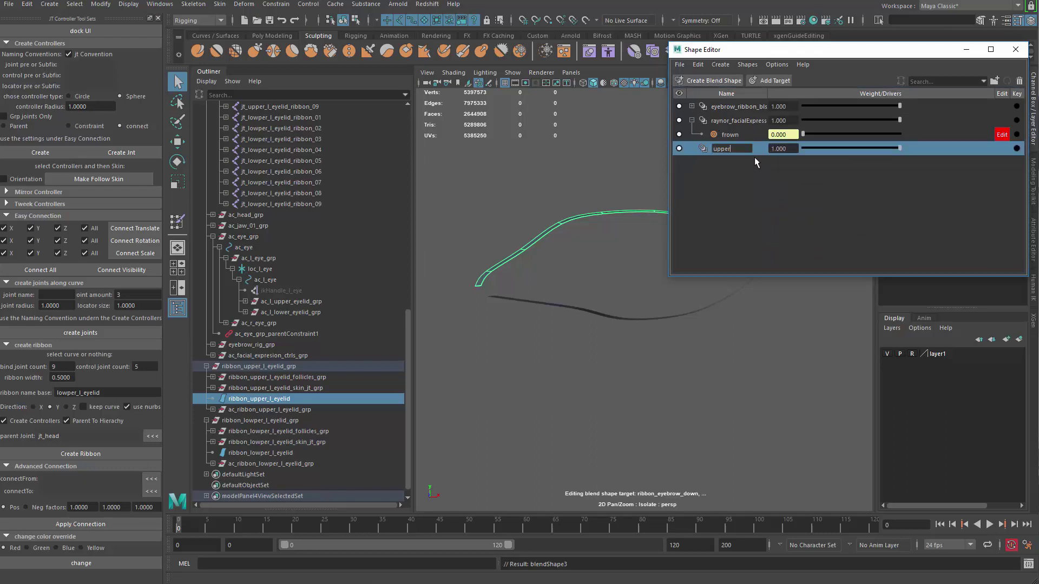
text(r_eyelid_blsps)
key(Return)
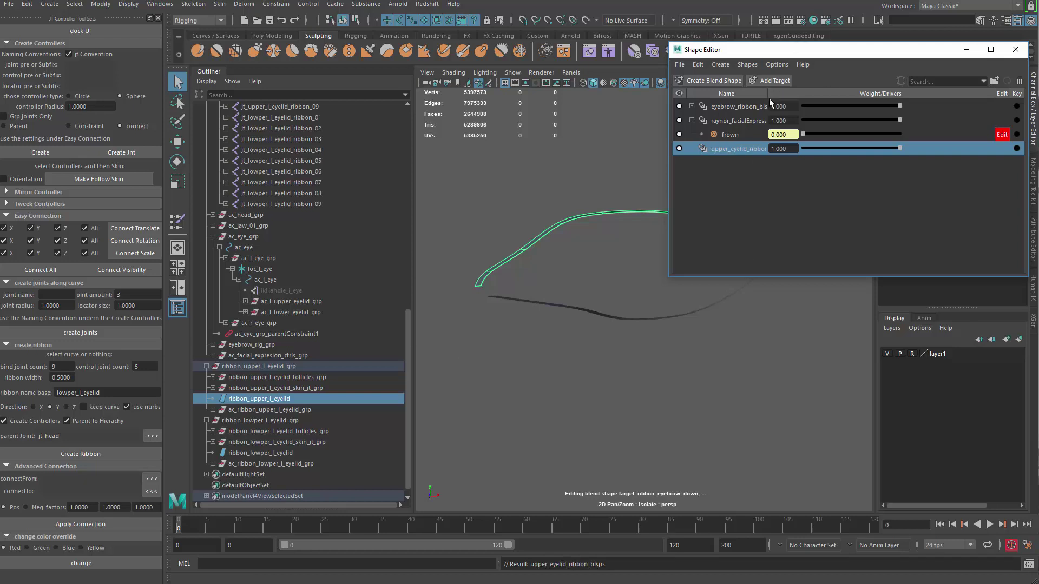
Widen the Shape Editor's name column, then add a target named open to upper_eyelid_ribbon_blsps.
drag(769, 93, 817, 93)
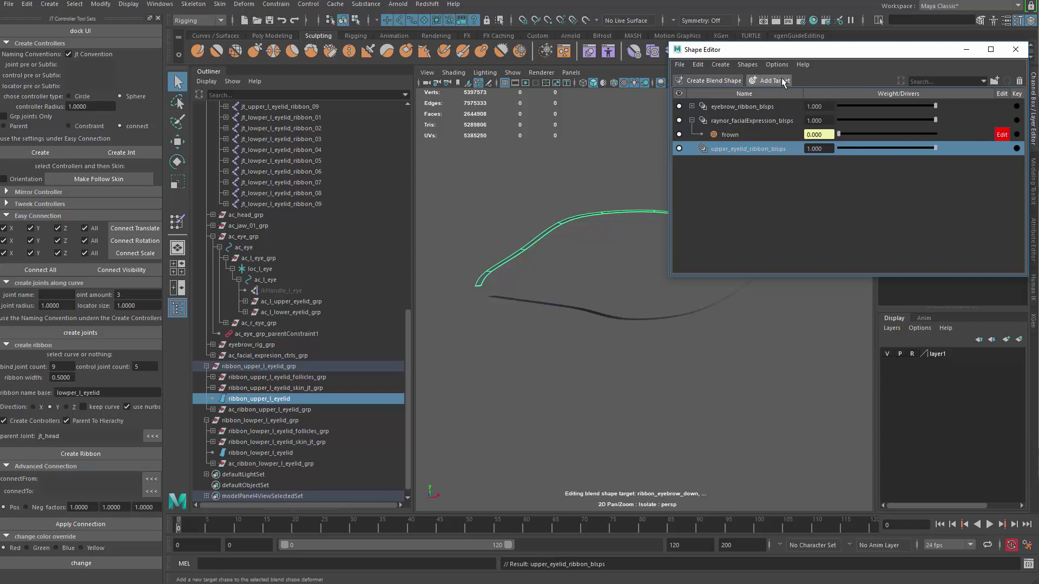
click(771, 80)
double_click(758, 162)
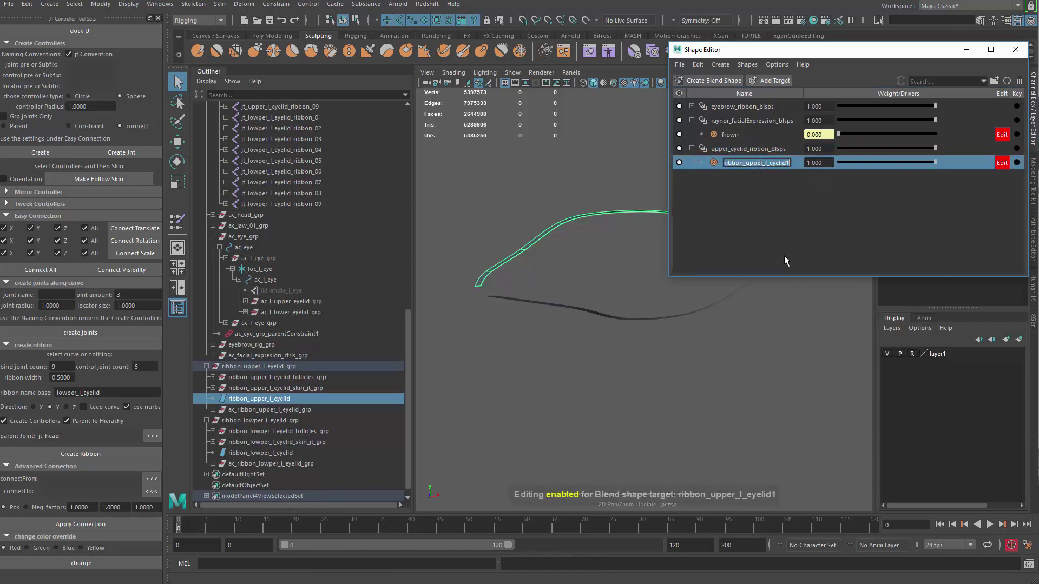
text(open)
key(Return)
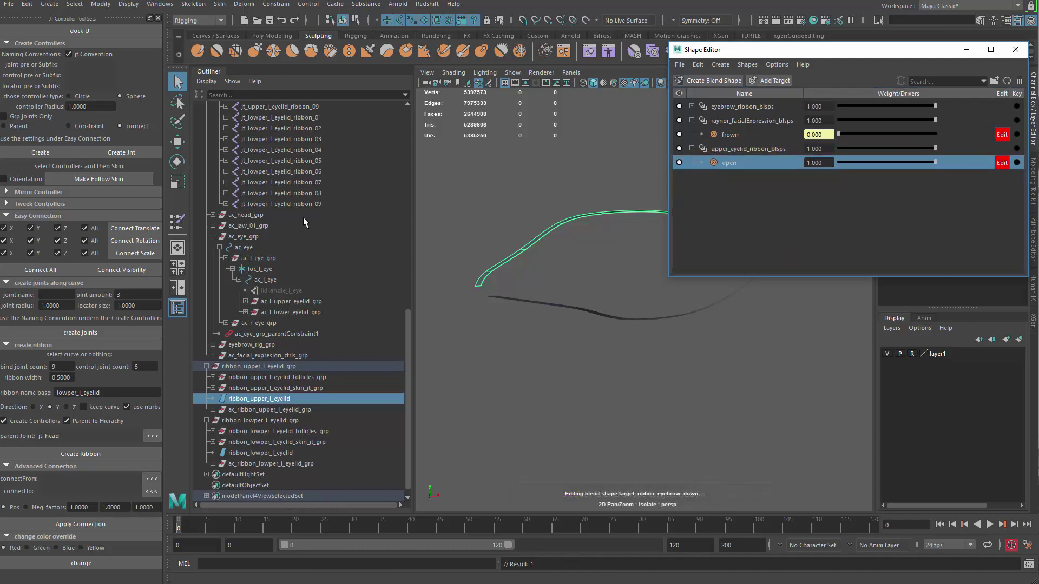
Show the upper eyelid ribbon's control vertices and select the ones along its middle.
alt+drag(535, 390, 547, 373)
mouse_move(547, 374)
alt+middle_down()
mouse_move(578, 352)
mouse_move(542, 363)
alt+middle_up()
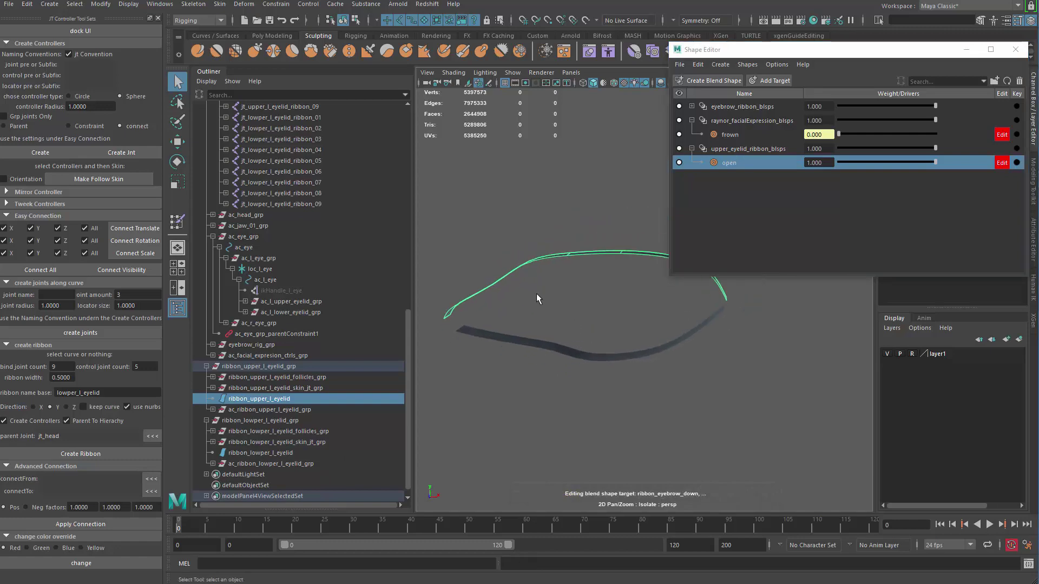
alt+drag(536, 295, 560, 274)
alt+middle_drag(560, 275, 536, 276)
alt+right_drag(536, 277, 588, 279)
alt+drag(588, 279, 563, 278)
right_drag(563, 277, 533, 277)
drag(578, 238, 534, 184)
key(ctrl+1)
key(ctrl+1)
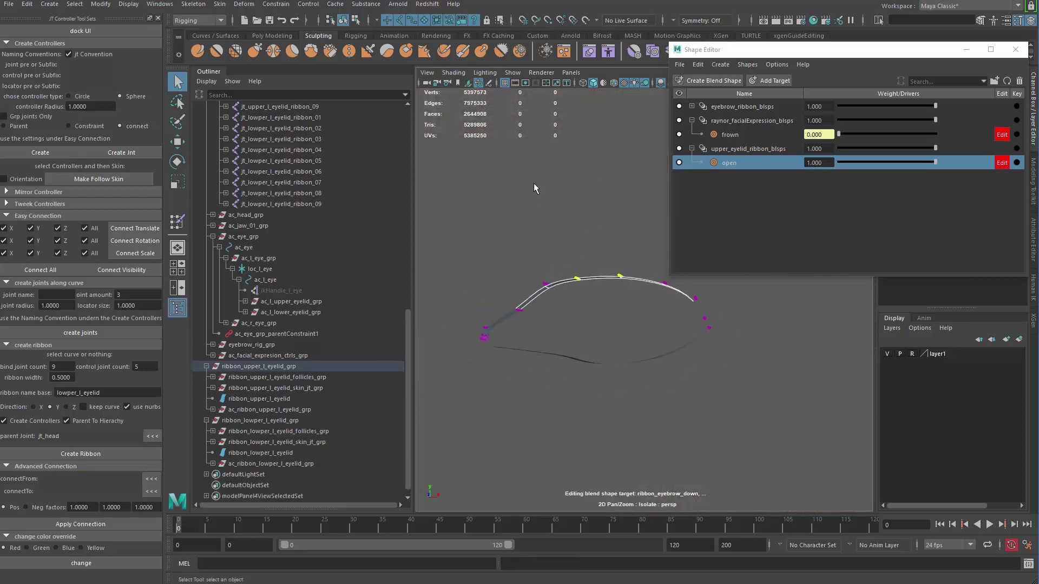
Limit the viewport display to polygons, NURBS surfaces and NURBS CVs.
click(513, 73)
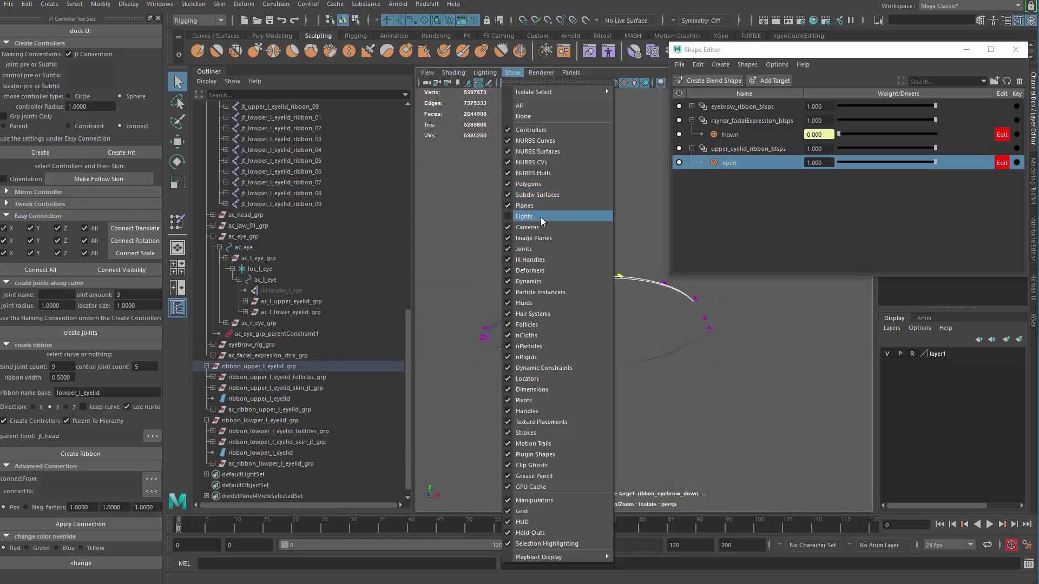
click(543, 118)
click(513, 72)
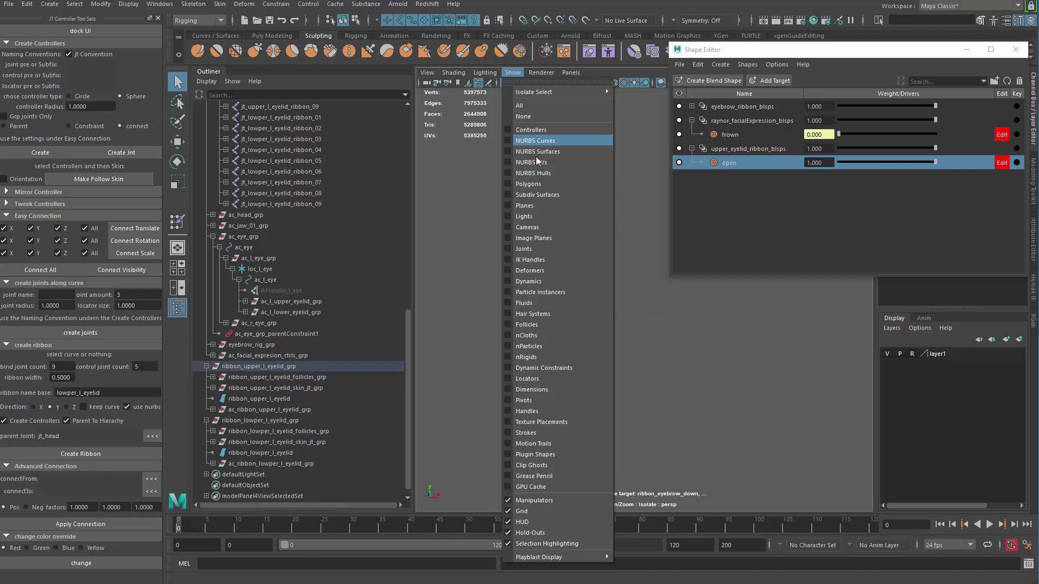
click(538, 184)
click(512, 73)
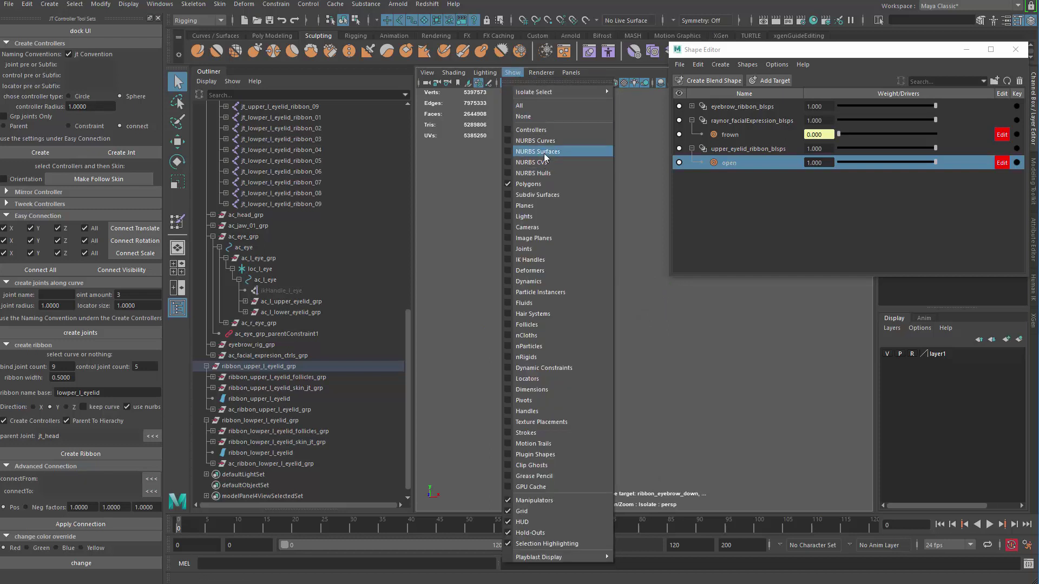
click(544, 151)
click(512, 73)
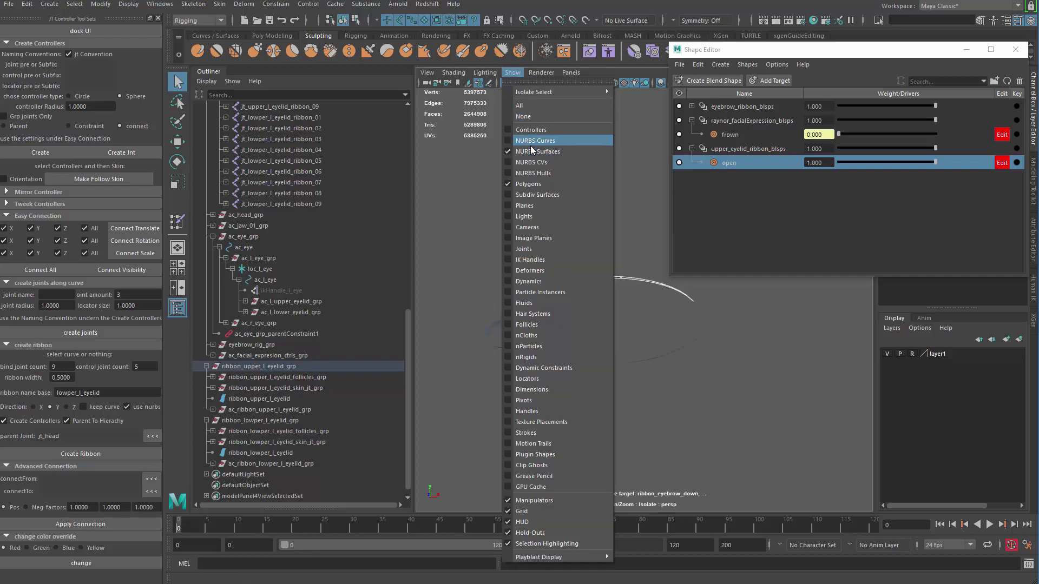
click(534, 163)
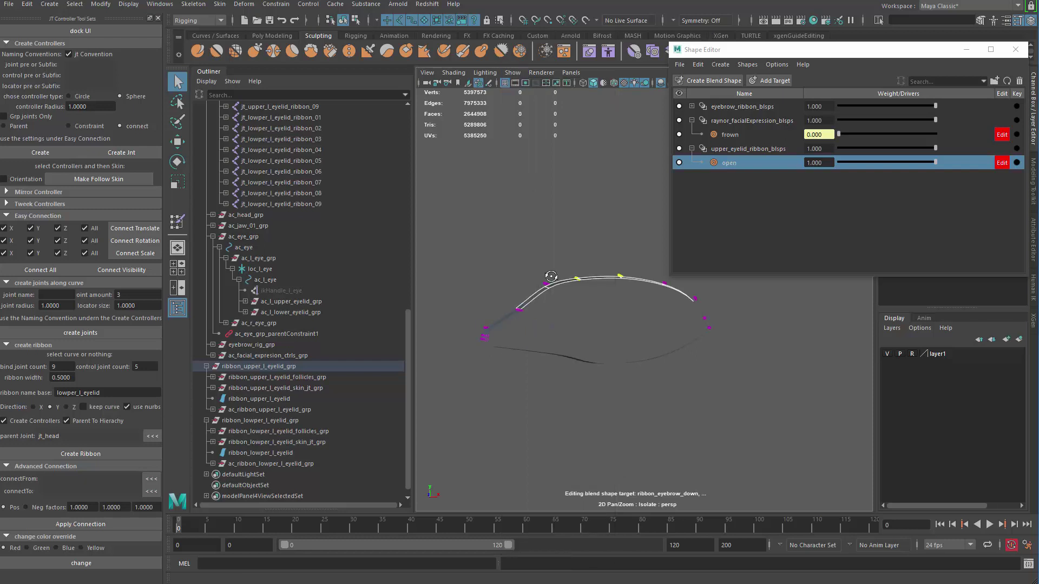
Leave isolation, adjust the soft selection falloff and raise the upper ribbon's selected control vertices to sculpt the open target.
key(ctrl+1)
alt+drag(586, 299, 565, 254)
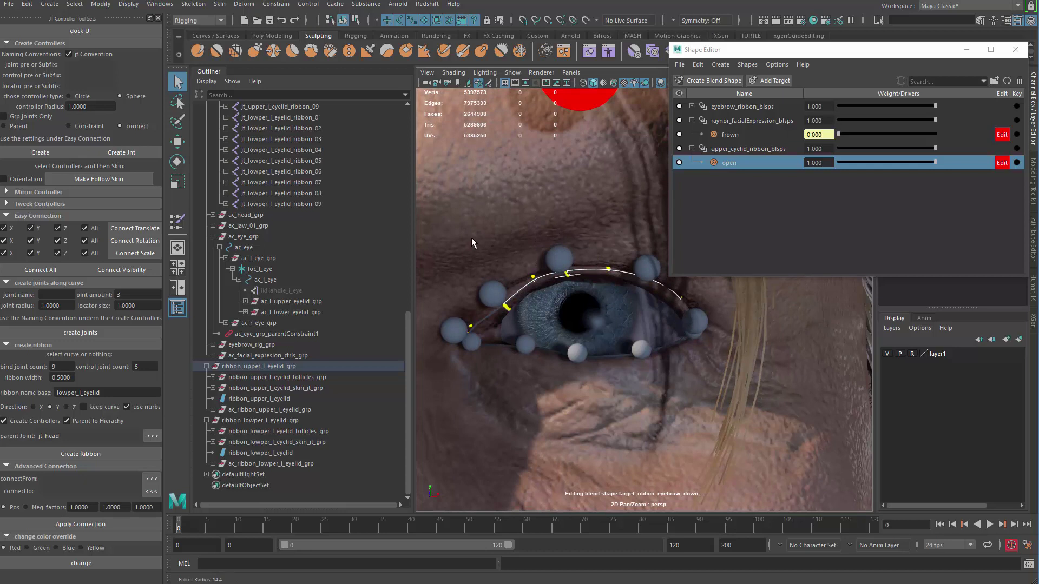
alt+right_drag(628, 309, 563, 287)
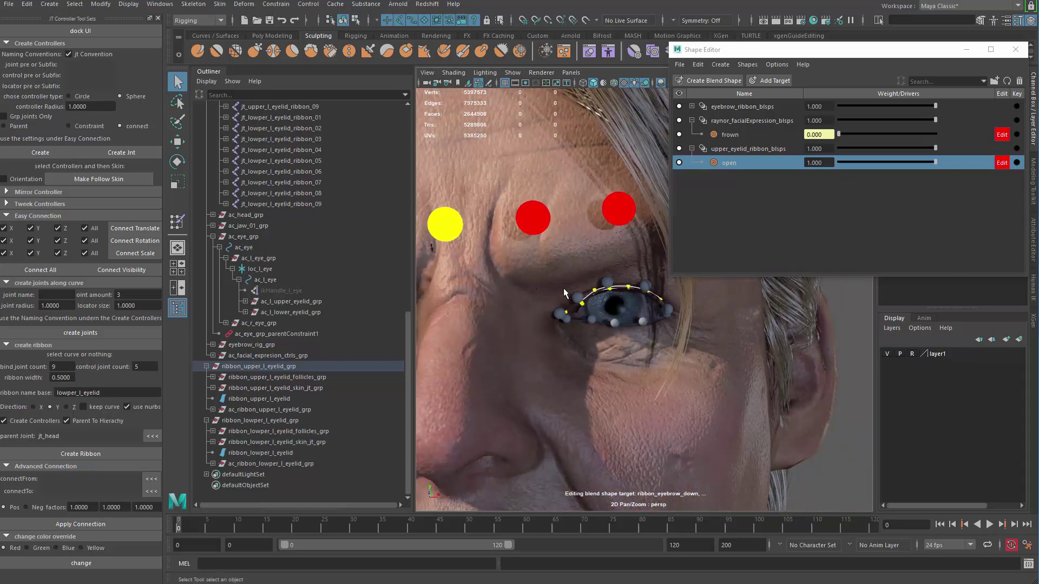
alt+drag(563, 288, 363, 282)
key(b)
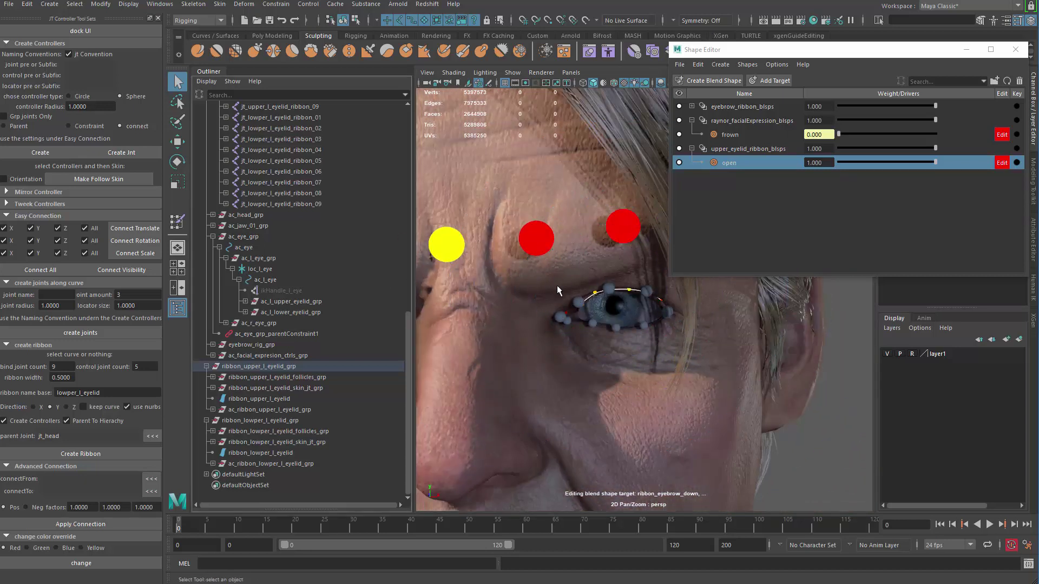
alt+right_drag(556, 284, 611, 300)
alt+drag(611, 300, 581, 287)
key(w)
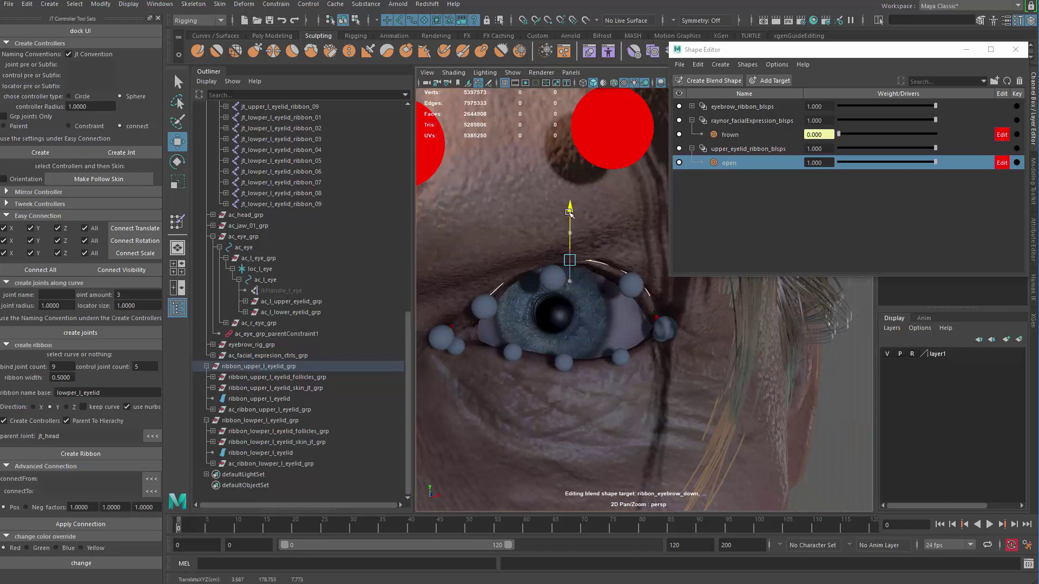
alt+drag(568, 237, 519, 276)
alt+drag(549, 241, 587, 273)
scroll(584, 267, up, 4)
key(q)
alt+middle_drag(586, 274, 592, 293)
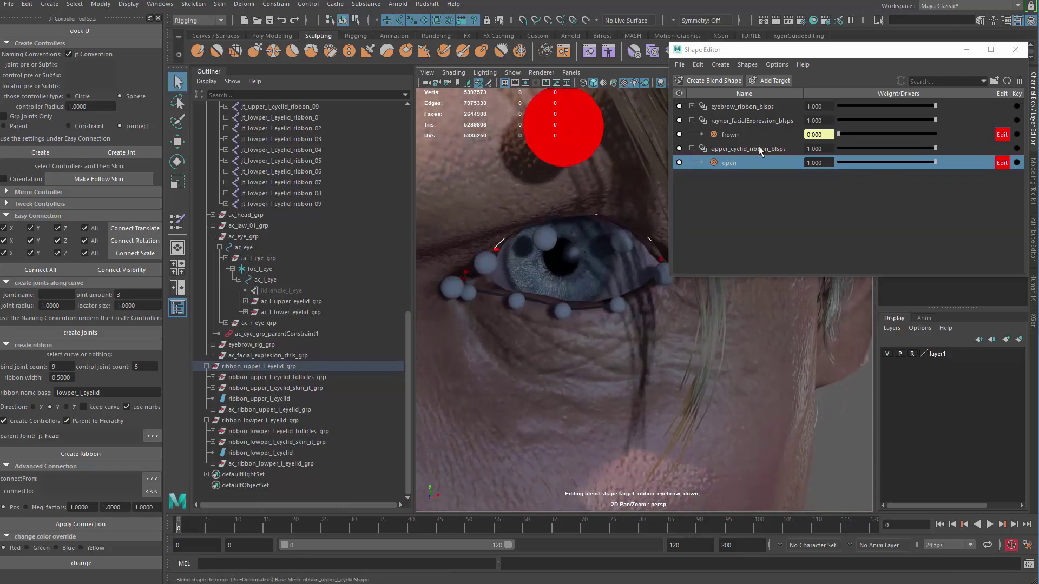
Add a target named close to upper_eyelid_ribbon_blsps and set its open target's weight to 0.
click(769, 81)
text(cl)
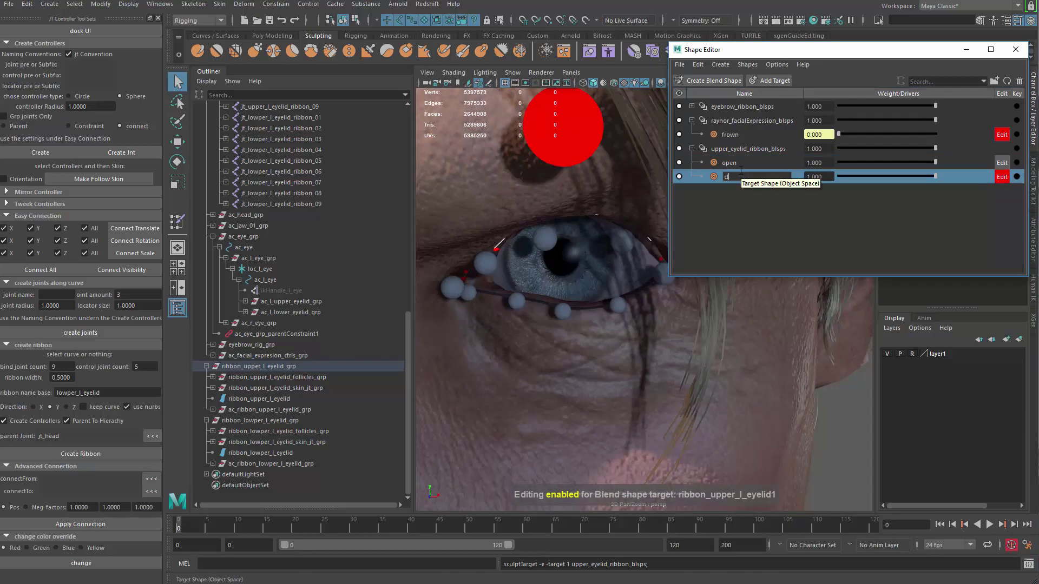
text(ose)
key(Return)
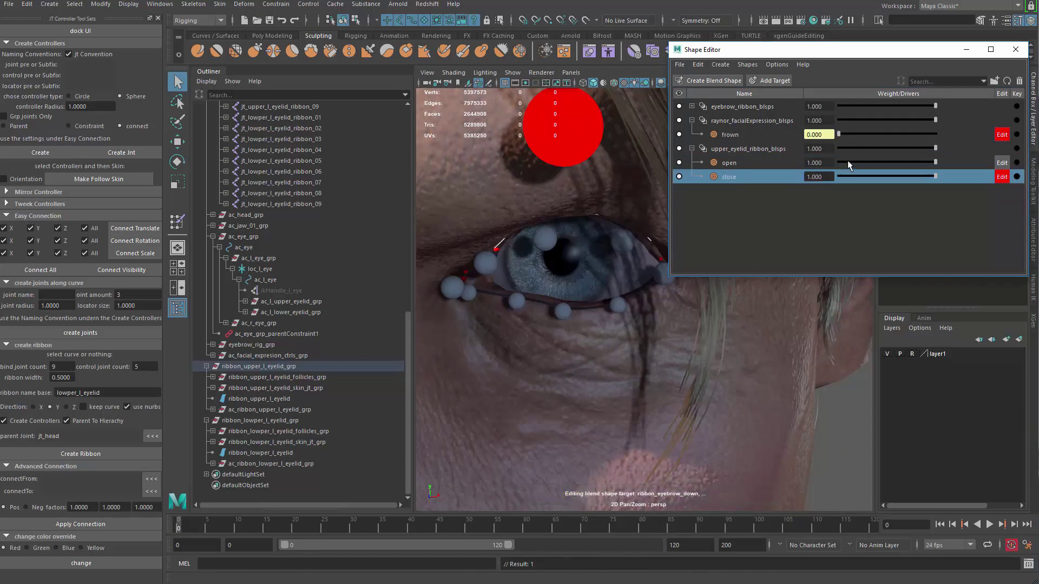
drag(847, 163, 830, 163)
Lower the upper eyelid ribbon's middle control vertices to the lower lid and fit them around the eyeball for the close target.
alt+drag(519, 273, 534, 253)
key(w)
alt+drag(570, 190, 550, 252)
alt+drag(553, 251, 576, 241)
alt+right_drag(576, 240, 596, 232)
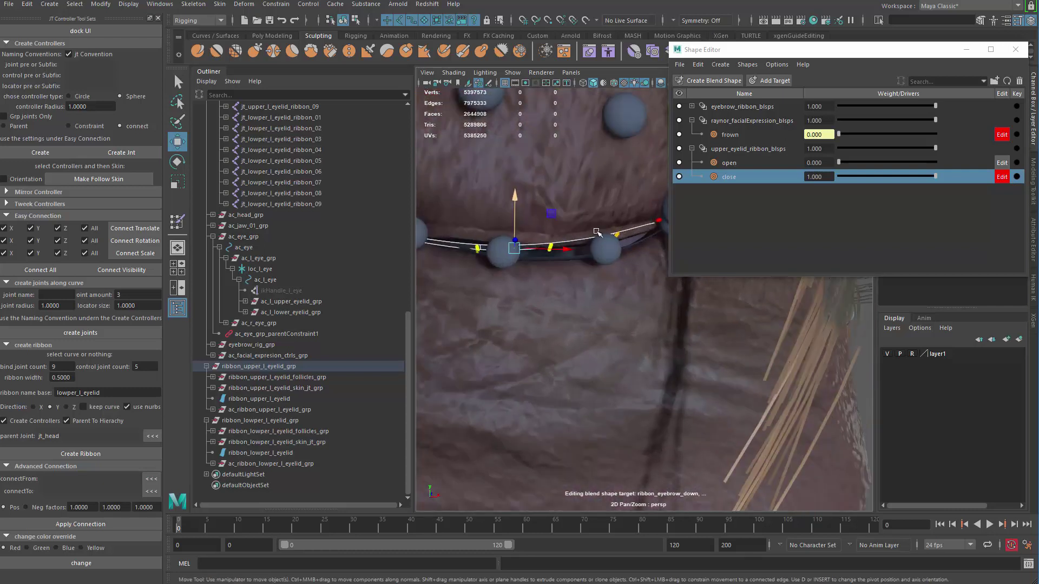
alt+drag(597, 233, 586, 229)
alt+drag(528, 205, 478, 252)
drag(541, 282, 544, 283)
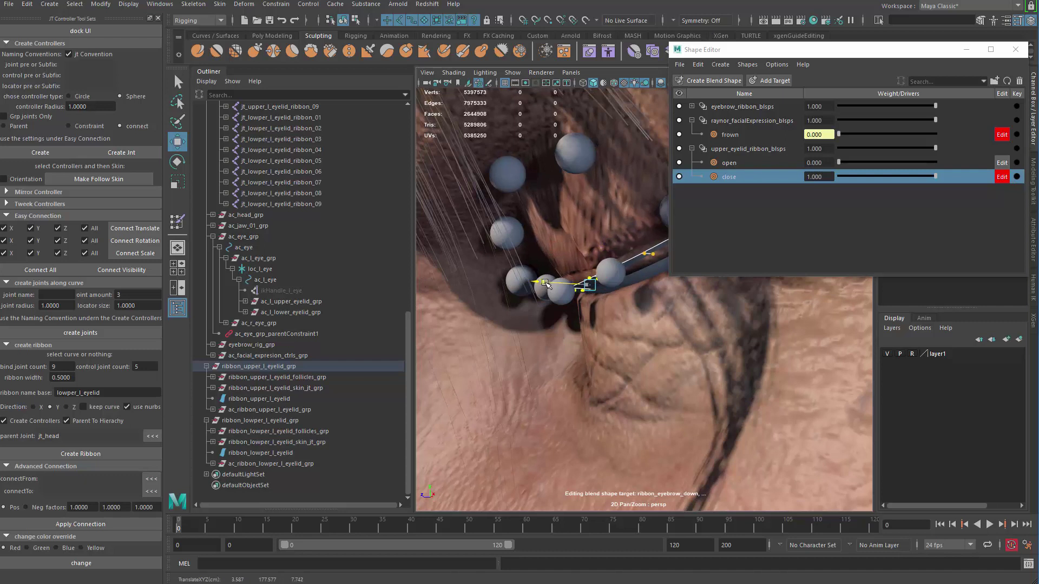
scroll(547, 284, up, 3)
Refine the closed upper eyelid by adjusting the soft selection falloff and moving individual control vertices onto the lower lid line.
key(r)
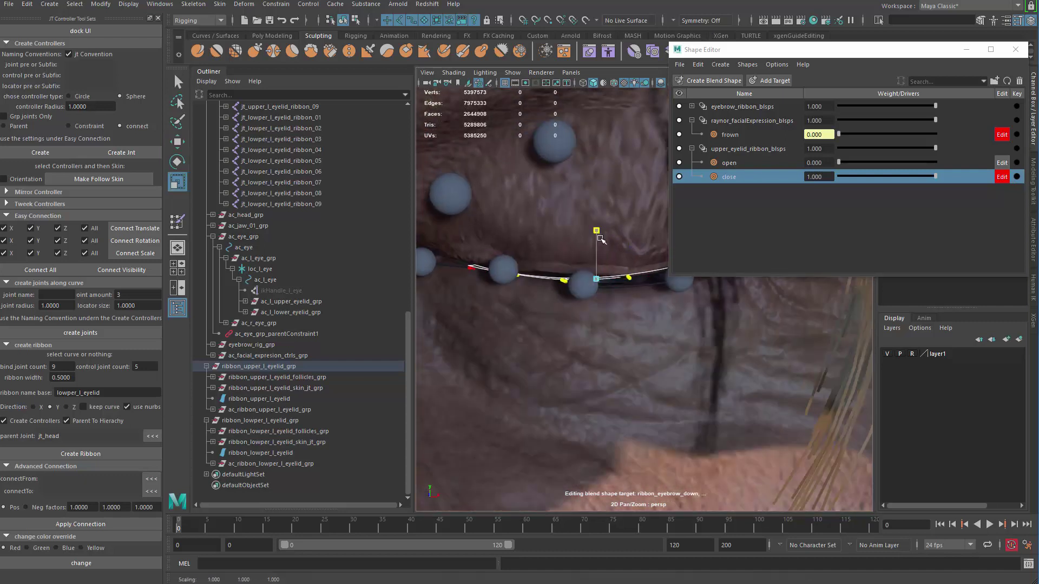
key(w)
mouse_move(600, 239)
mouse_down()
mouse_move(596, 225)
mouse_move(538, 224)
mouse_move(594, 289)
mouse_move(595, 238)
mouse_move(580, 227)
mouse_up()
drag(500, 261, 545, 334)
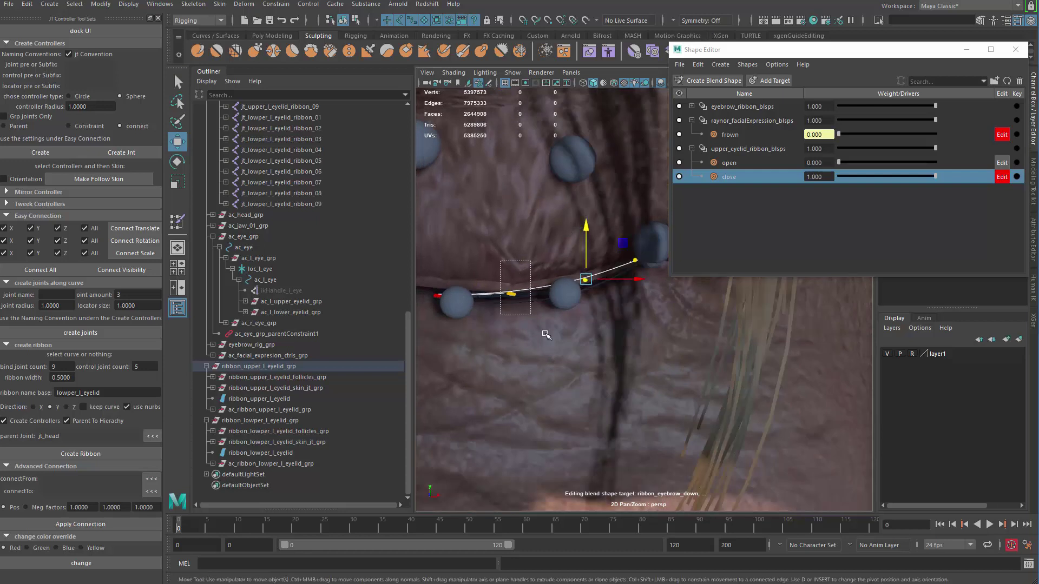
key(b)
drag(514, 262, 292, 289)
mouse_move(478, 257)
alt+mouse_down()
mouse_move(527, 274)
mouse_move(469, 257)
mouse_move(491, 254)
alt+mouse_up()
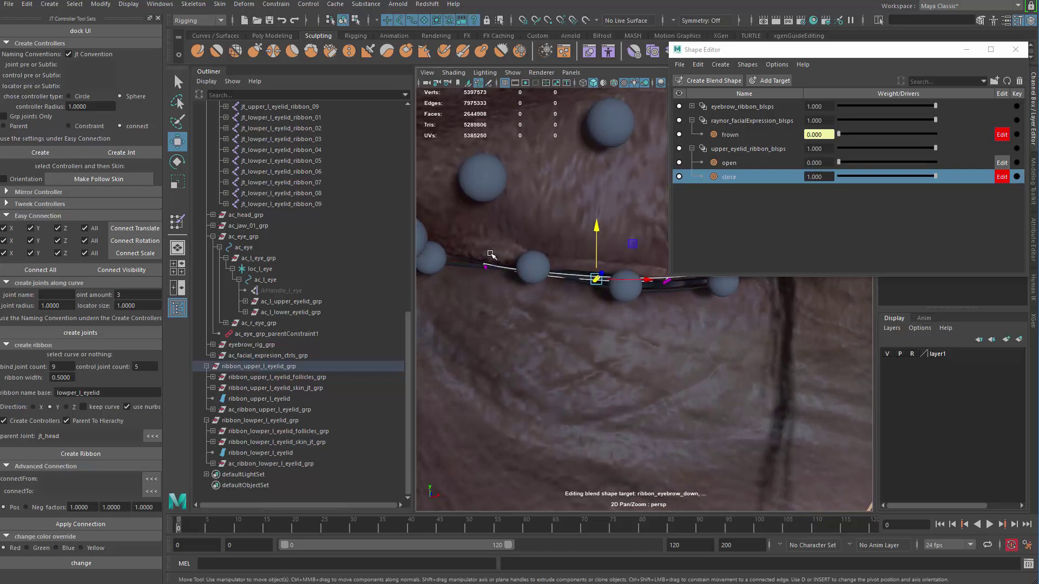
drag(489, 218, 491, 220)
Test the upper eyelid's close and open targets through their weight range, leaving both weights at 0.
alt+drag(475, 274, 471, 279)
alt+right_drag(470, 278, 432, 238)
alt+drag(481, 218, 489, 219)
scroll(488, 218, up, 5)
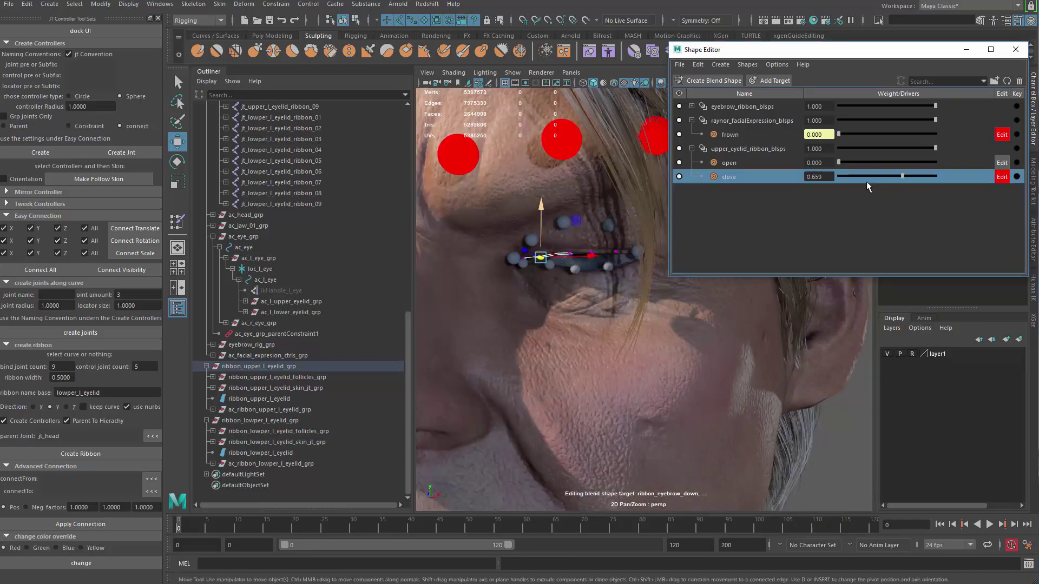
drag(935, 176, 824, 181)
click(926, 164)
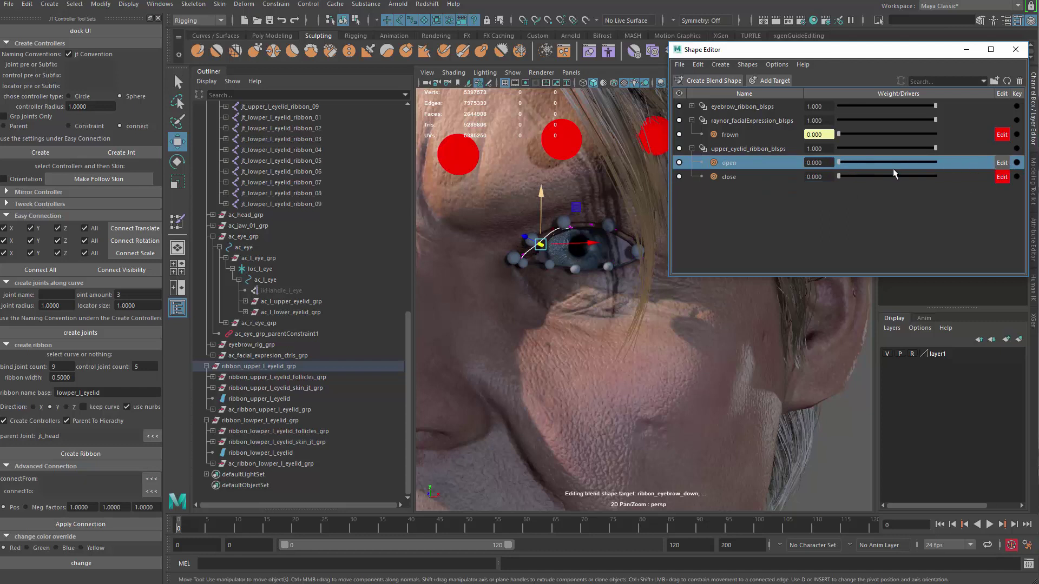
mouse_move(935, 162)
mouse_down()
mouse_move(838, 164)
mouse_move(885, 187)
mouse_move(936, 177)
mouse_up()
drag(1001, 180, 833, 181)
Select the lower eyelid ribbon surface, ribbon_lowper_l_eyelid, on the face.
alt+drag(525, 355, 557, 362)
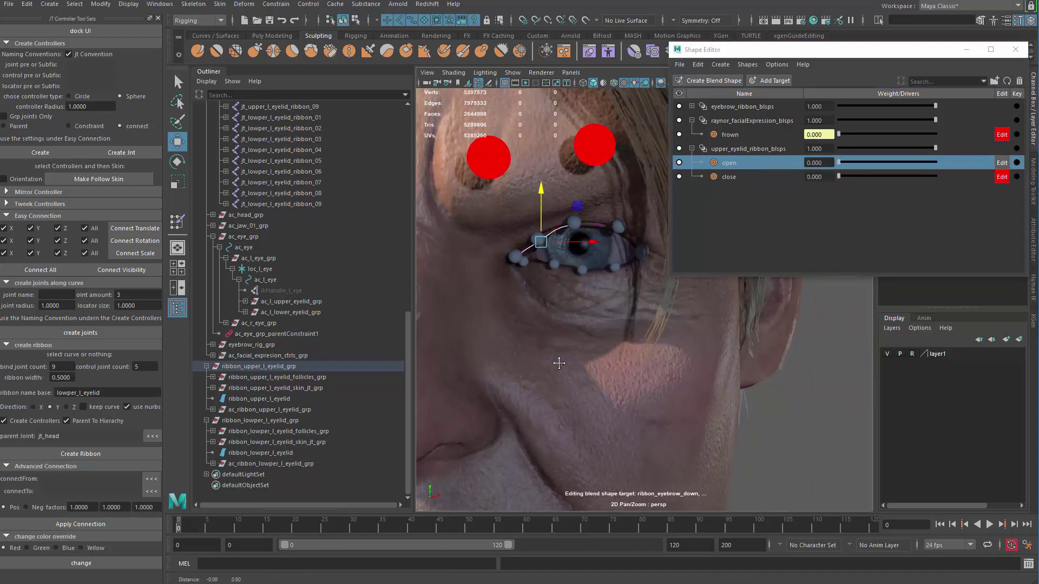
scroll(558, 336, up, 8)
key(q)
click(537, 239)
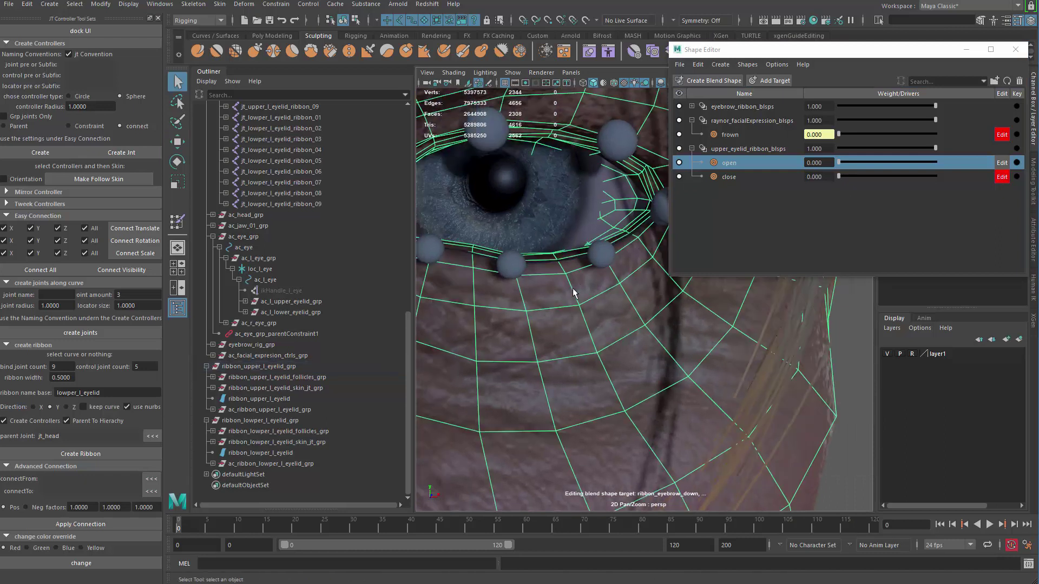
scroll(549, 262, up, 3)
click(544, 264)
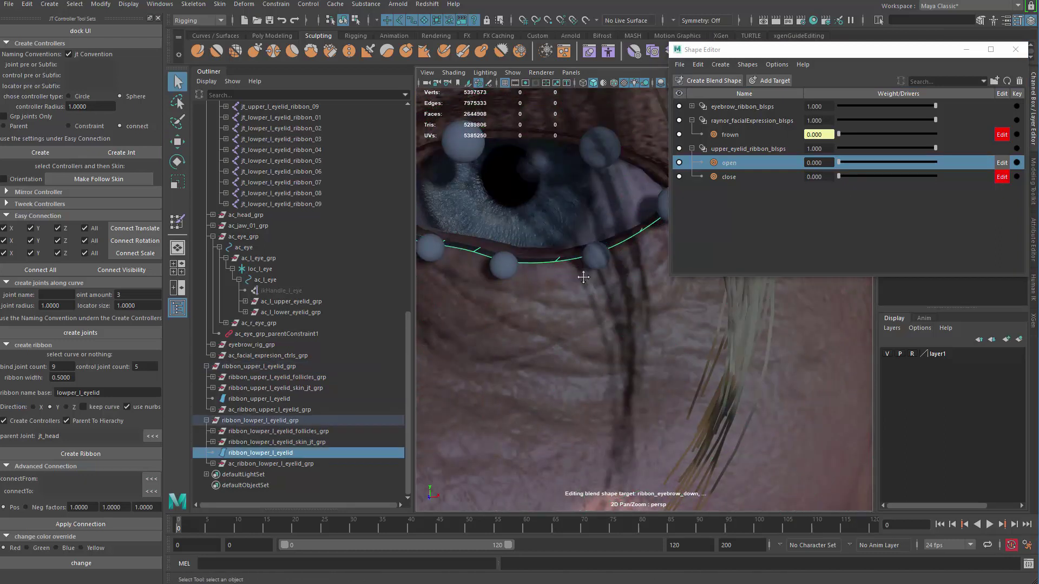
alt+middle_drag(583, 278, 564, 300)
Create a new blend shape for the lower eyelid ribbon and name it lower_eyelid_ribbon_blsps.
click(771, 81)
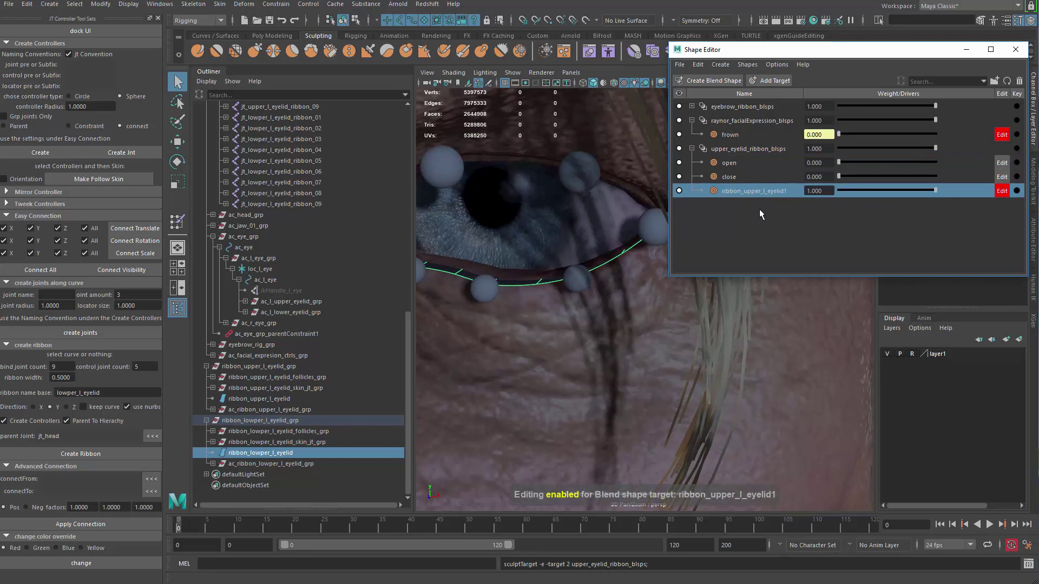
key(ctrl+z)
click(709, 81)
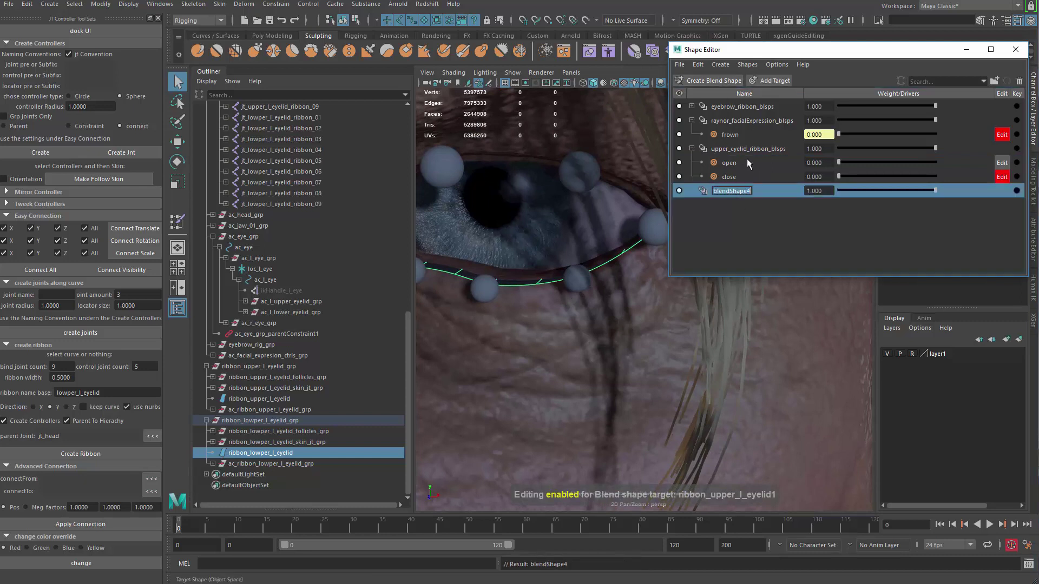
click(757, 149)
double_click(757, 150)
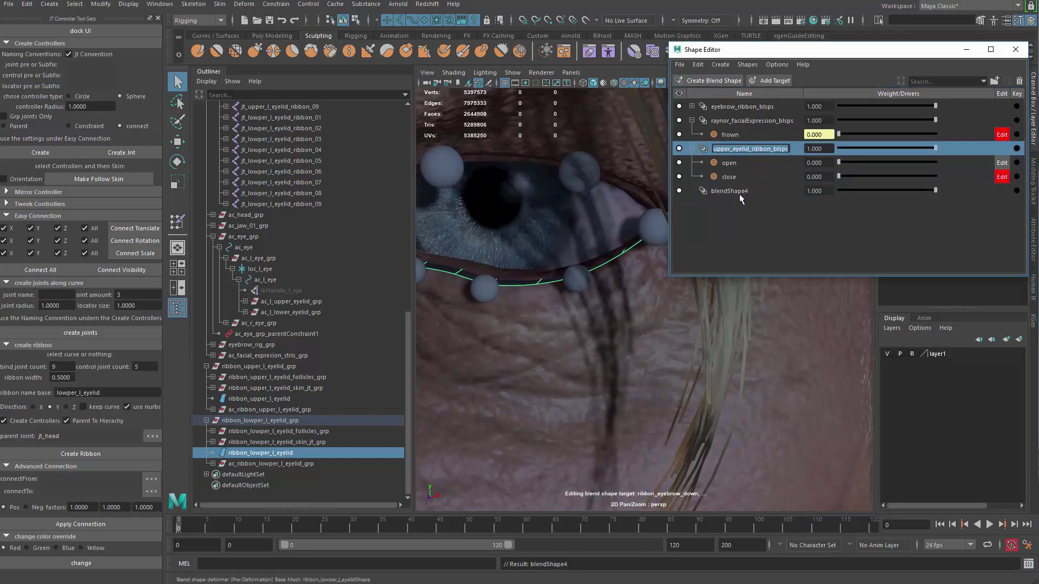
double_click(734, 190)
text(upper_eyelid_)
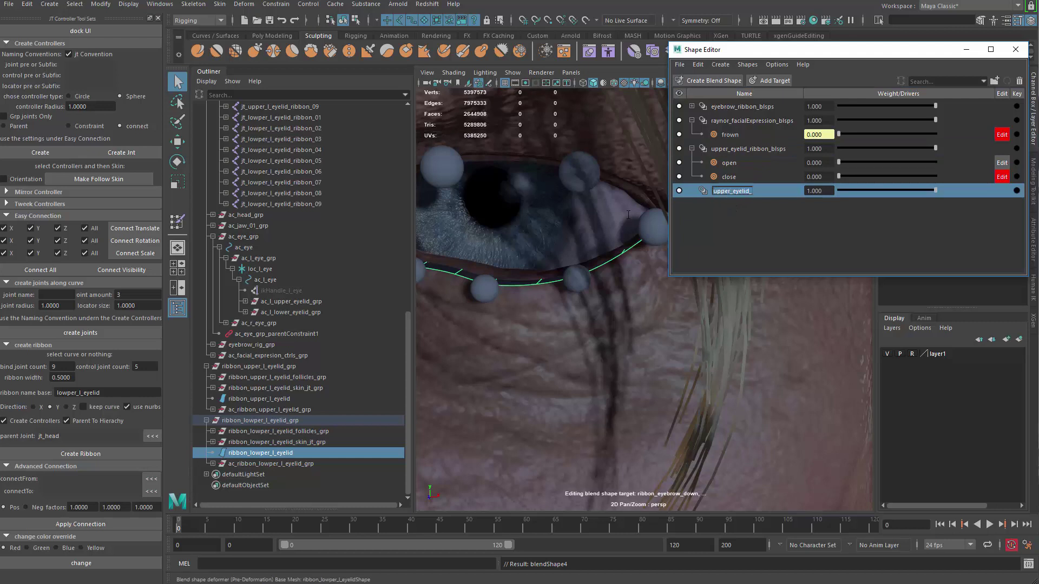
key(shift+Right)
text(low)
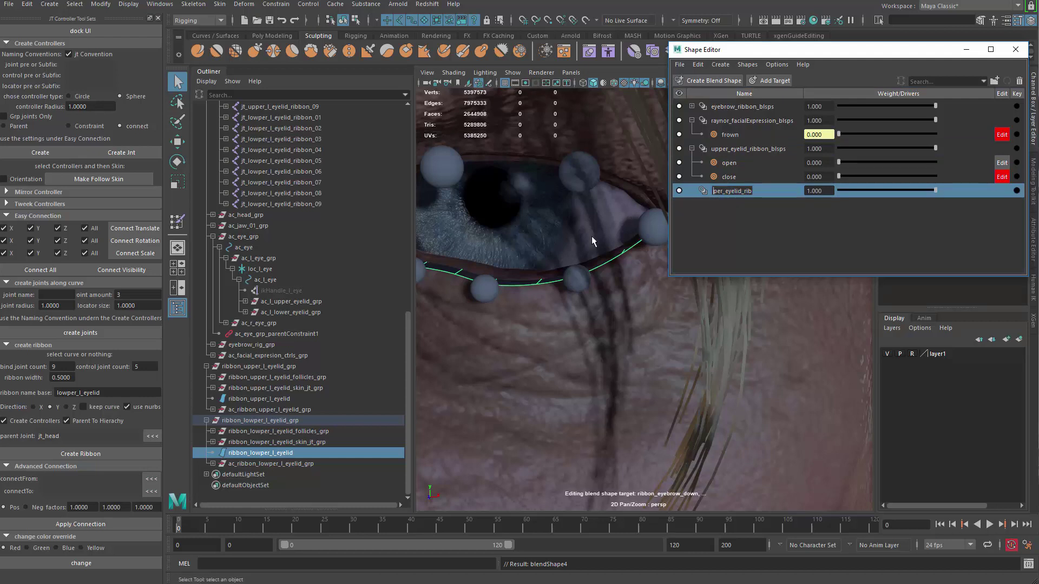
key(Return)
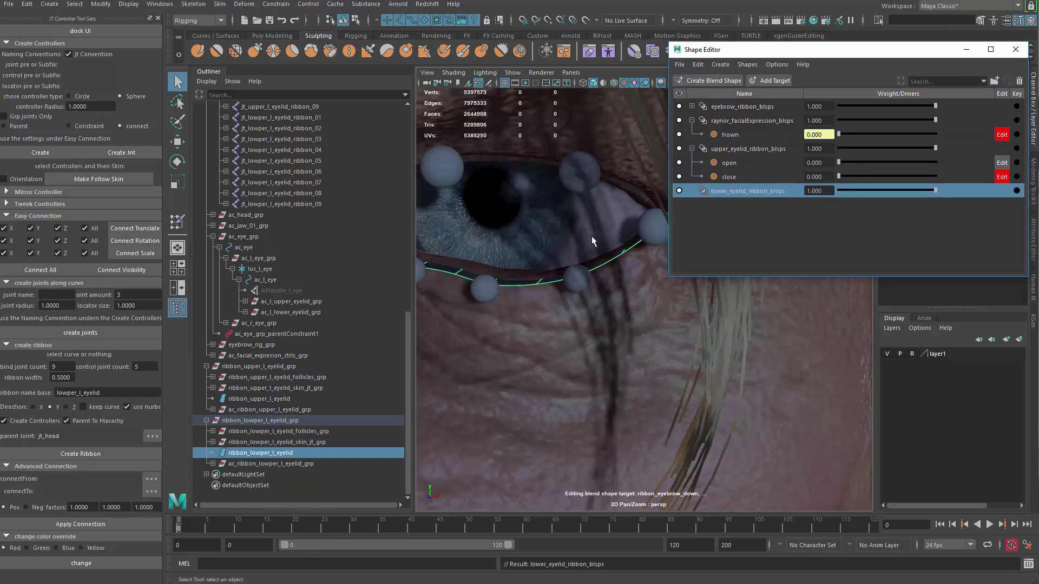
Add a target named open to lower_eyelid_ribbon_blsps.
click(772, 82)
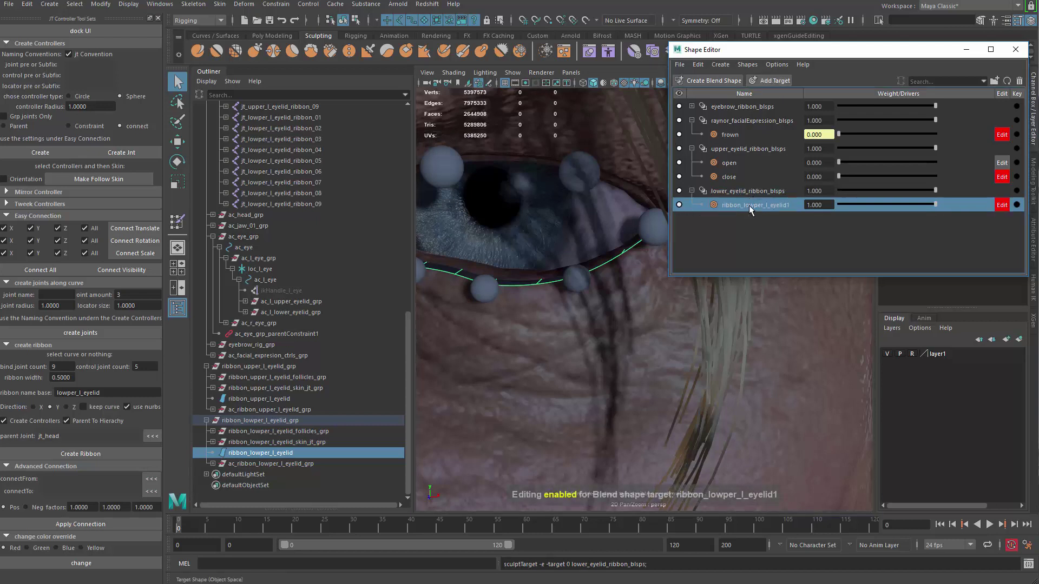
double_click(749, 206)
text(open)
key(Return)
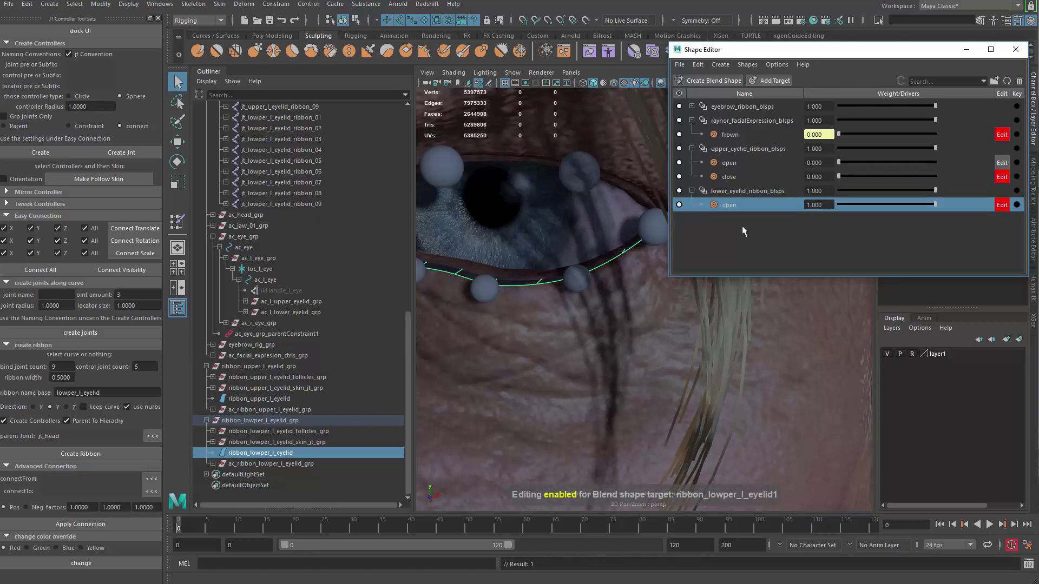
Isolate the lower eyelid ribbon, show its control vertices and soft-select the ones along its middle.
middle_click(356, 315)
alt+drag(514, 311, 562, 281)
key(ctrl+1)
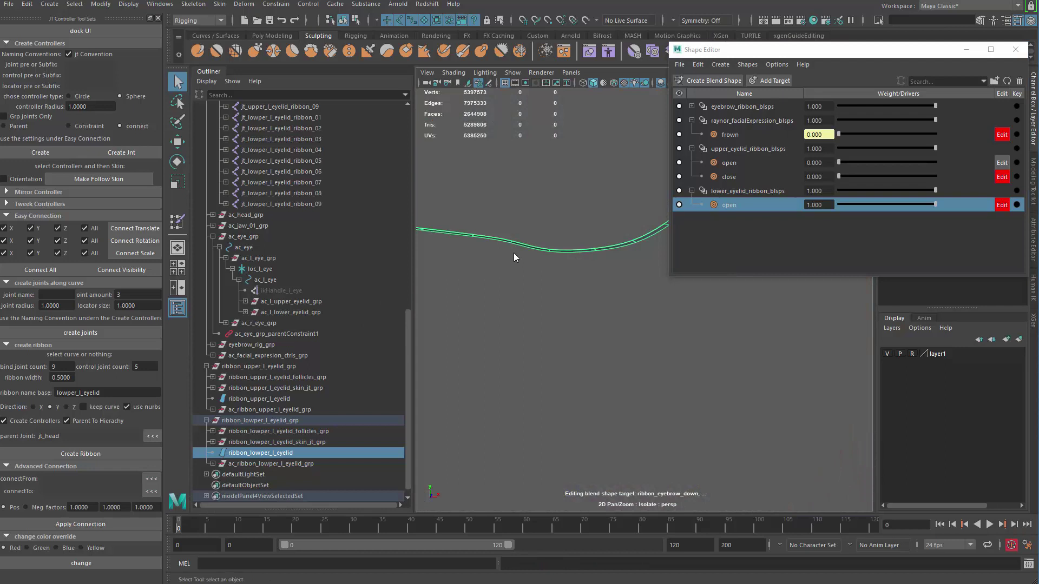
right_drag(514, 252, 489, 250)
drag(524, 218, 583, 279)
key(b)
drag(582, 240, 598, 239)
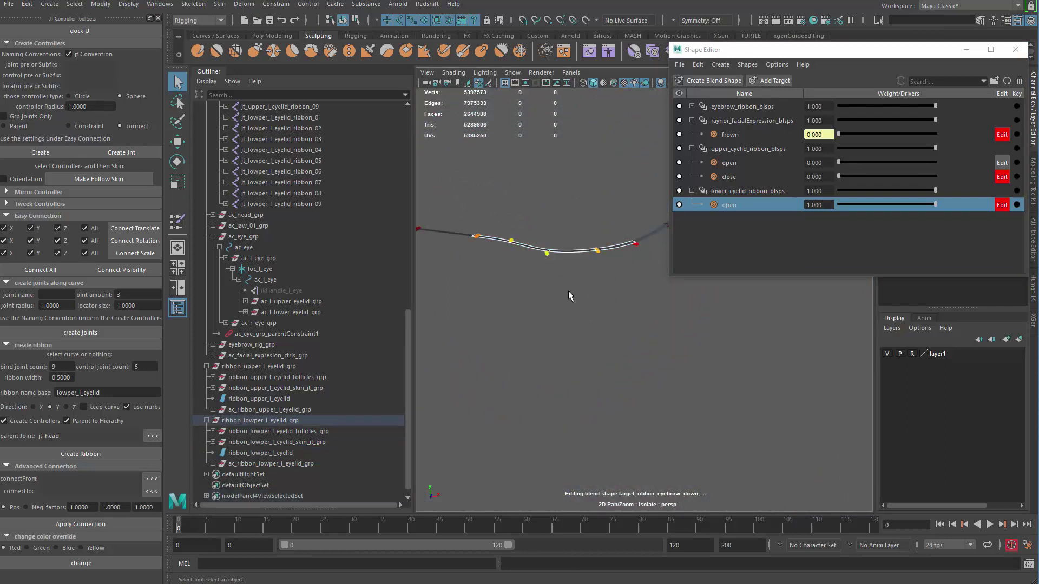
alt+middle_drag(568, 291, 552, 354)
alt+right_drag(552, 354, 550, 278)
shift+drag(587, 295, 613, 326)
alt+drag(573, 316, 524, 311)
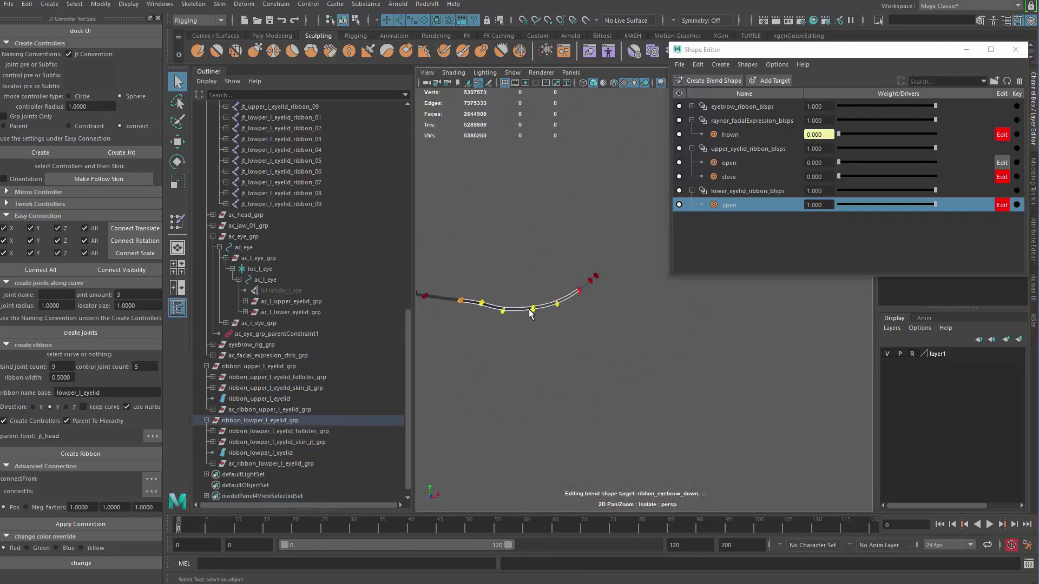
Leave isolation and move the lower ribbon's selected control vertices down and forward to sculpt the open target.
key(ctrl+1)
alt+drag(523, 269, 496, 263)
key(w)
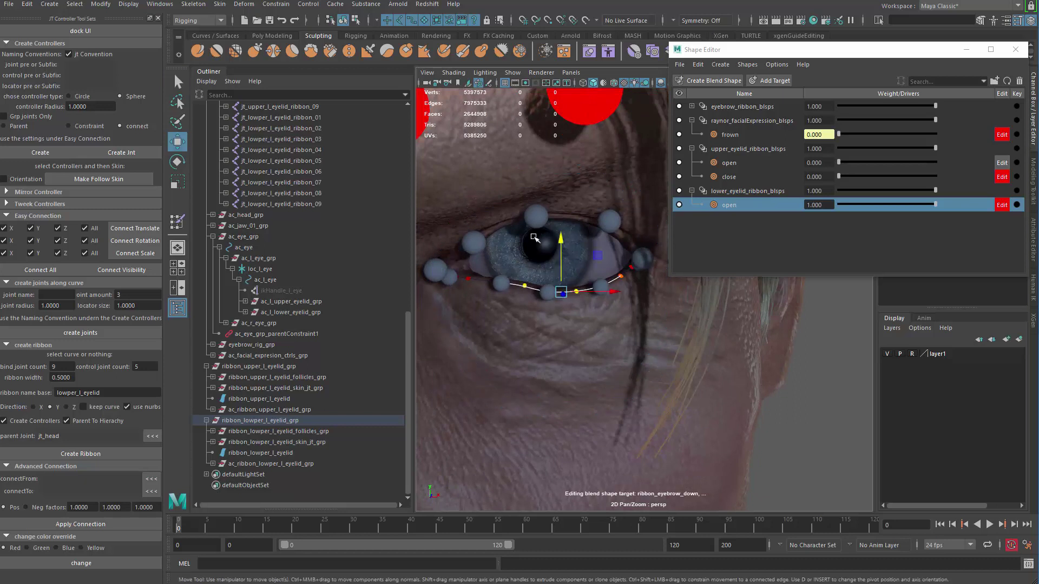
drag(562, 238, 563, 260)
alt+drag(562, 269, 425, 264)
alt+right_drag(425, 264, 532, 266)
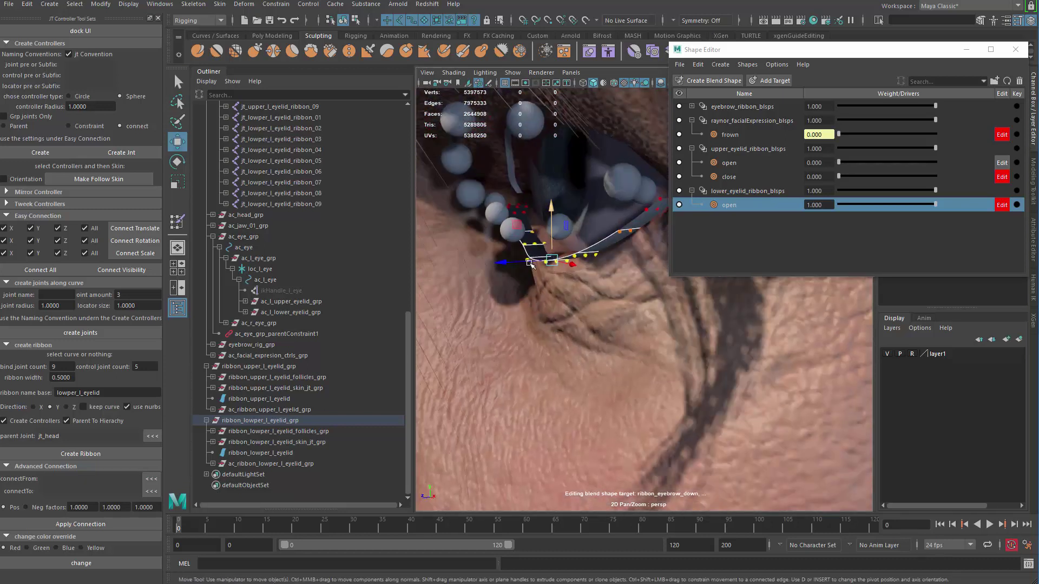
drag(510, 262, 476, 261)
Reduce the soft selection falloff and reposition the lower ribbon's control vertices toward the inner eye corner to smooth the open shape.
key(b)
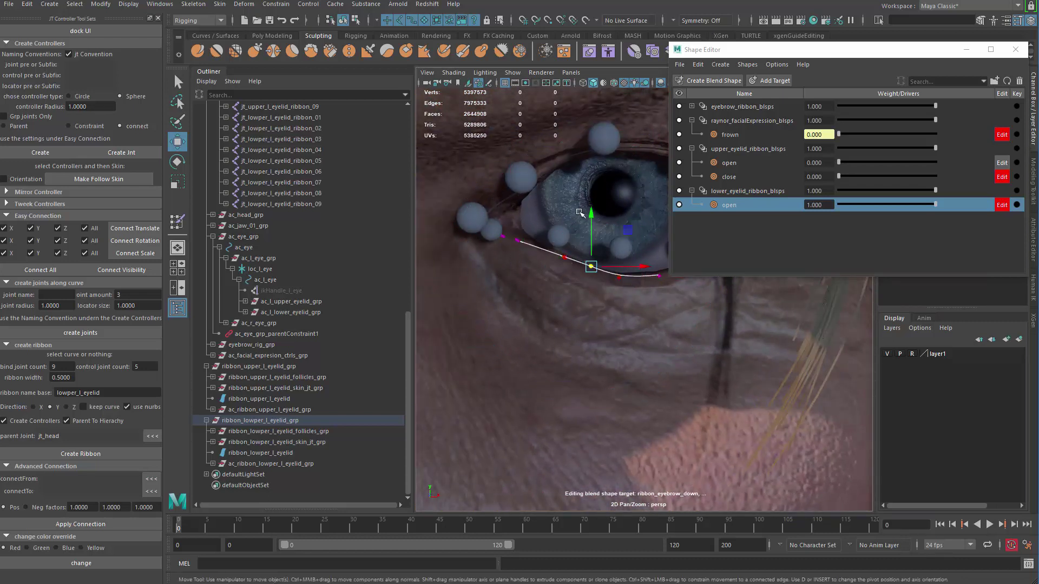
drag(589, 214, 584, 271)
click(565, 259)
key(w)
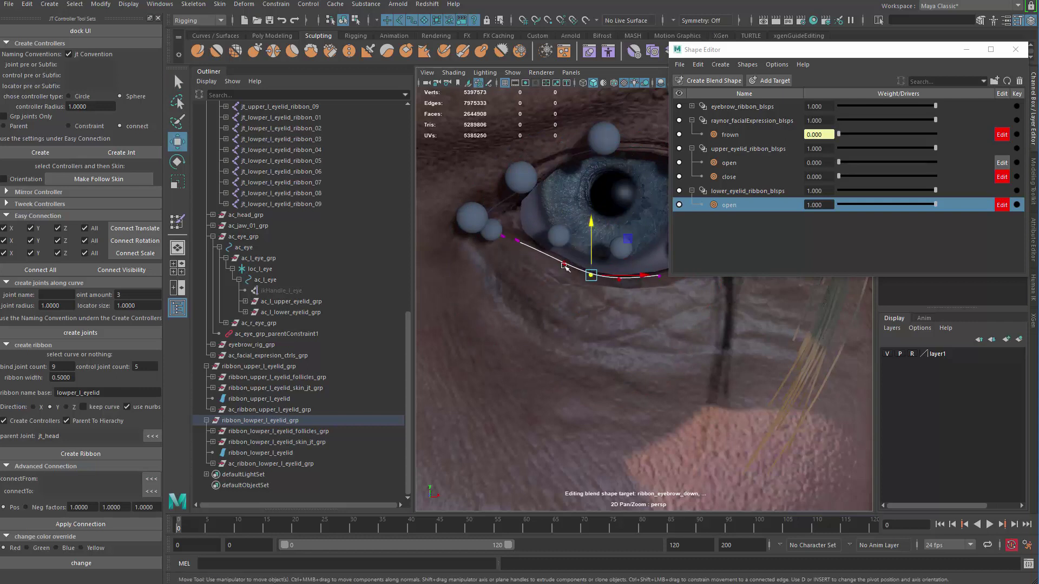
alt+middle_drag(566, 222, 514, 230)
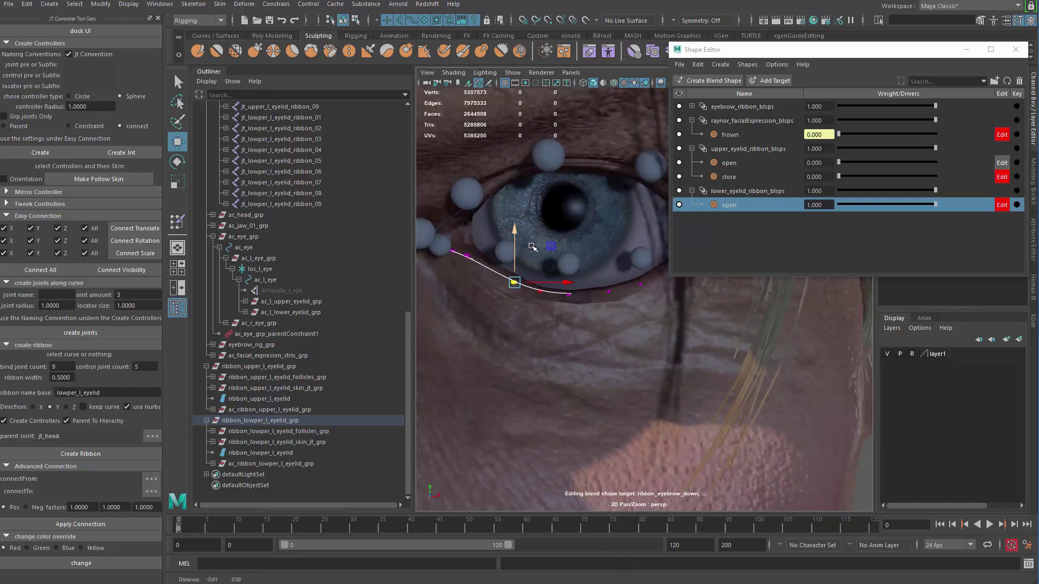
key(q)
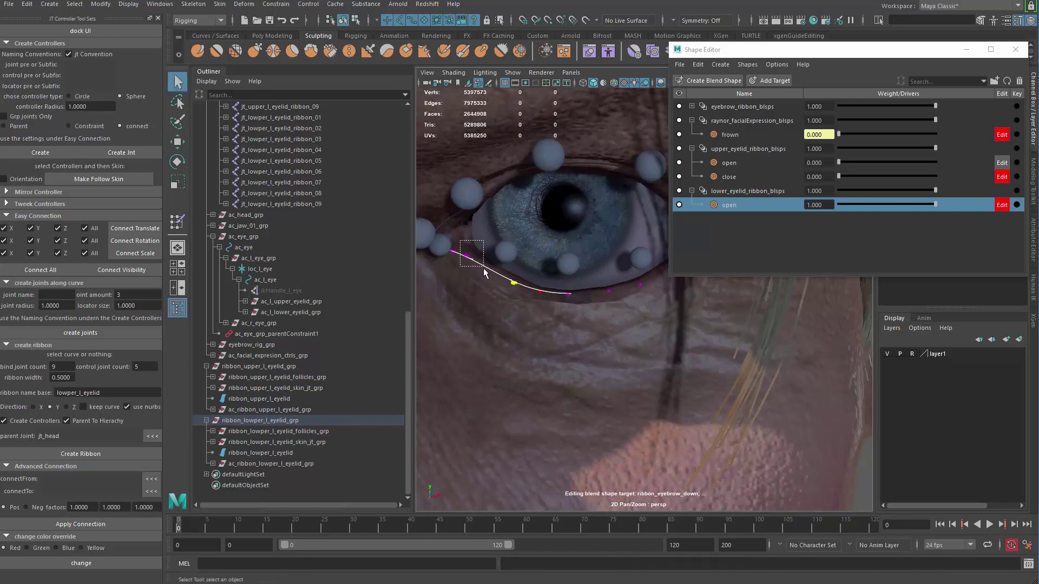
drag(460, 240, 484, 270)
key(w)
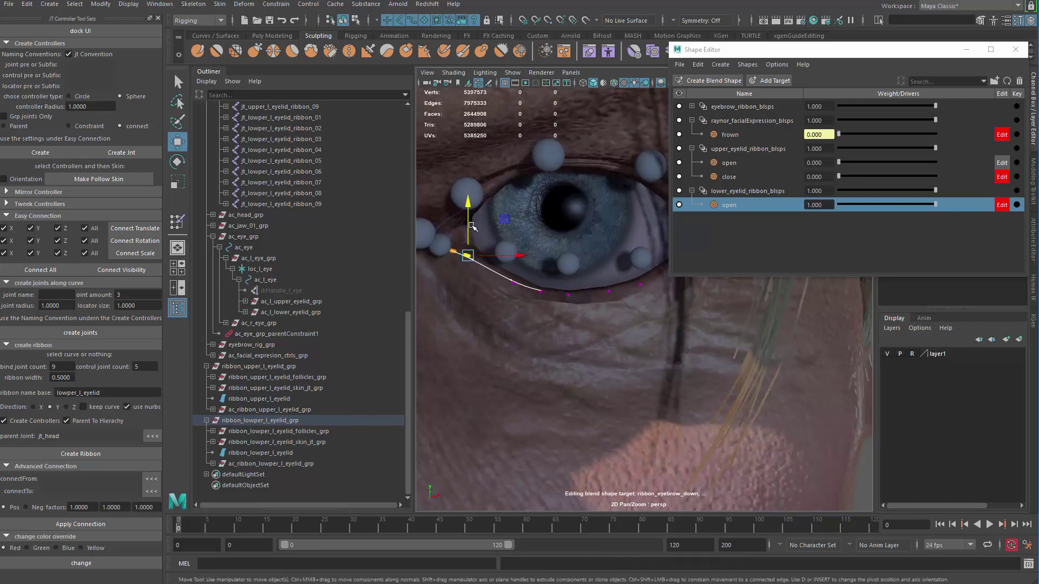
click(469, 217)
alt+middle_drag(471, 214, 415, 215)
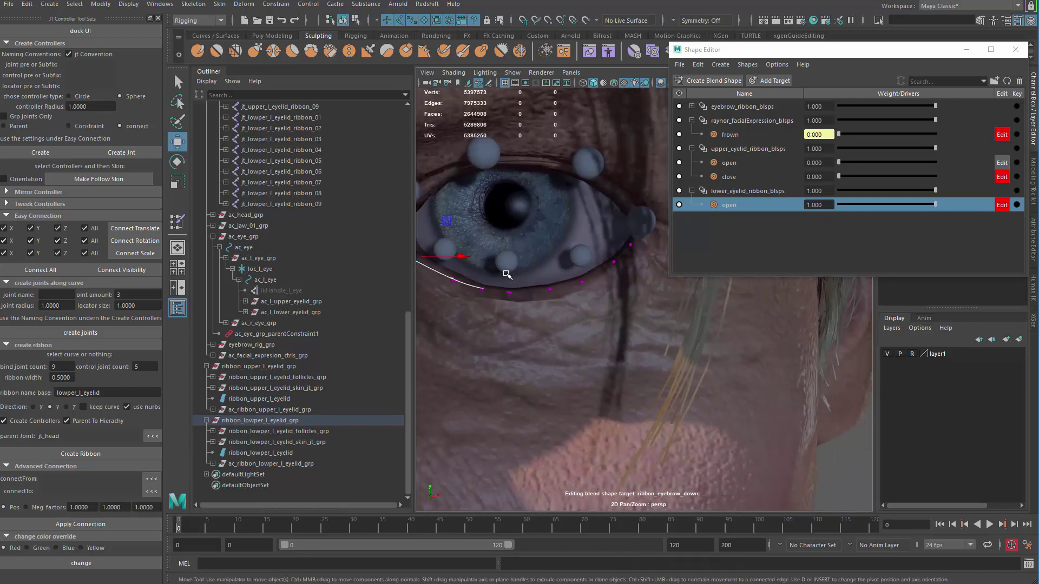
Soft-select the lower ribbon's control vertices toward the outer eye corner and adjust them with the Move tool.
key(q)
key(b)
drag(533, 283, 576, 239)
key(w)
alt+right_drag(577, 239, 526, 230)
mouse_move(526, 230)
alt+mouse_down()
mouse_move(512, 227)
mouse_move(532, 230)
alt+mouse_up()
Set the lower eyelid's open target weight to 0 and add a target named close to lower_eyelid_ribbon_blsps.
drag(935, 204, 722, 192)
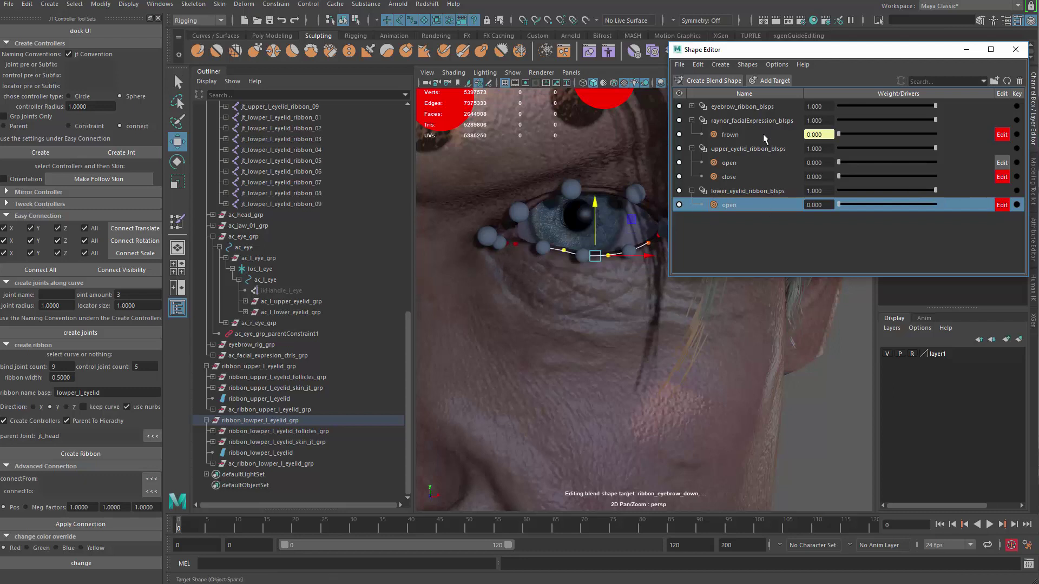
click(768, 84)
double_click(754, 218)
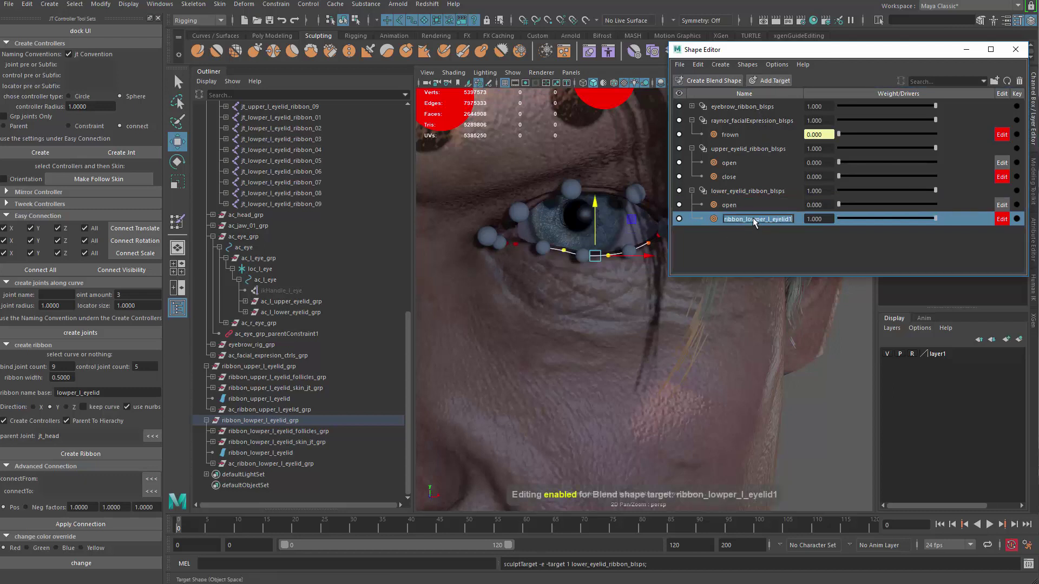
text(close)
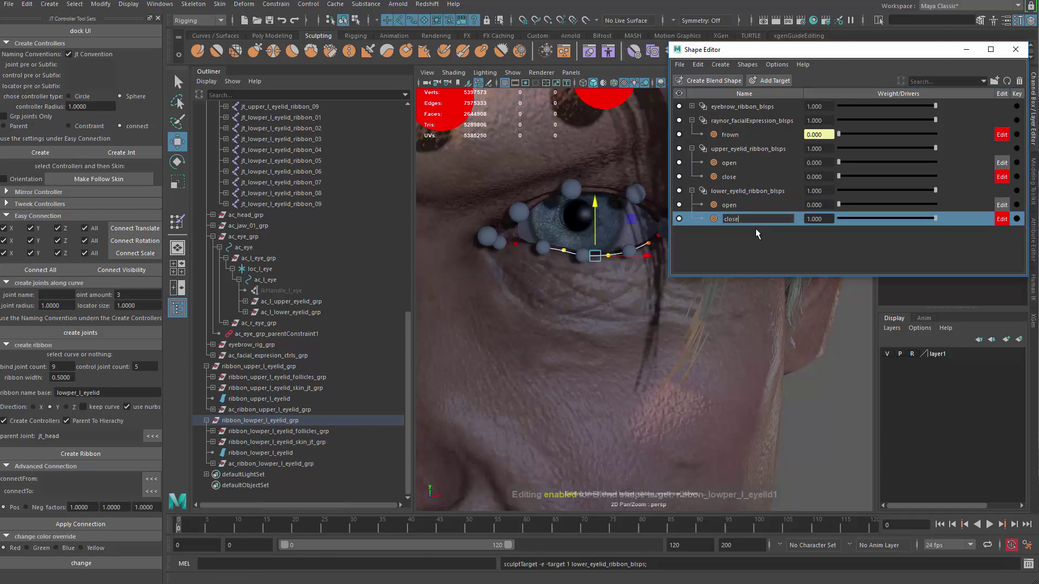
key(Return)
alt+drag(489, 271, 480, 256)
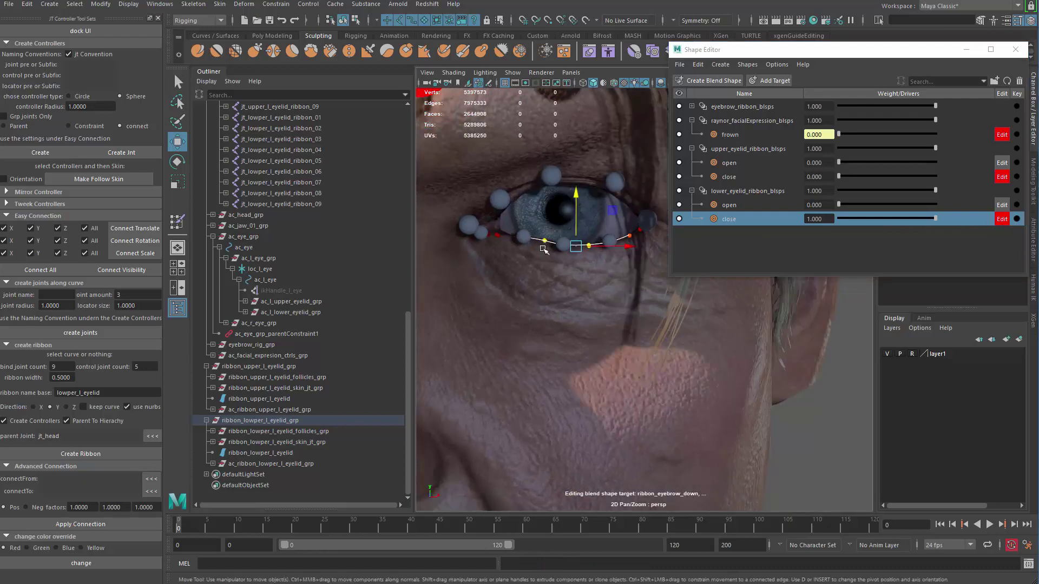
Raise the lower ribbon's control vertices over the eye for the close target, refining their height with a smaller soft selection falloff.
drag(568, 247, 582, 143)
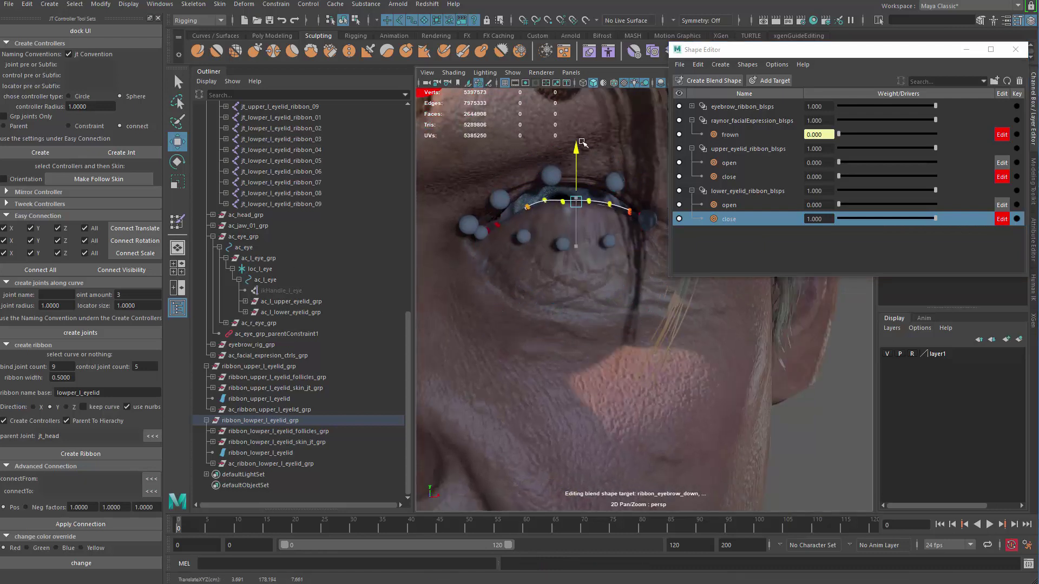
mouse_move(574, 227)
alt+mouse_down()
mouse_move(590, 244)
mouse_move(580, 244)
alt+mouse_up()
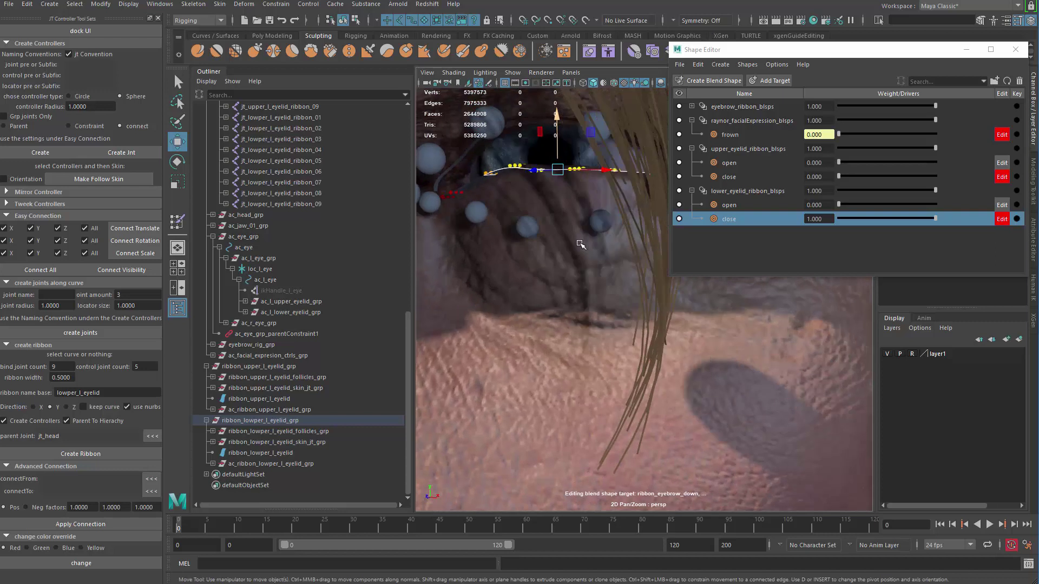
alt+drag(592, 240, 578, 221)
key(b)
drag(577, 220, 476, 211)
drag(568, 159, 568, 161)
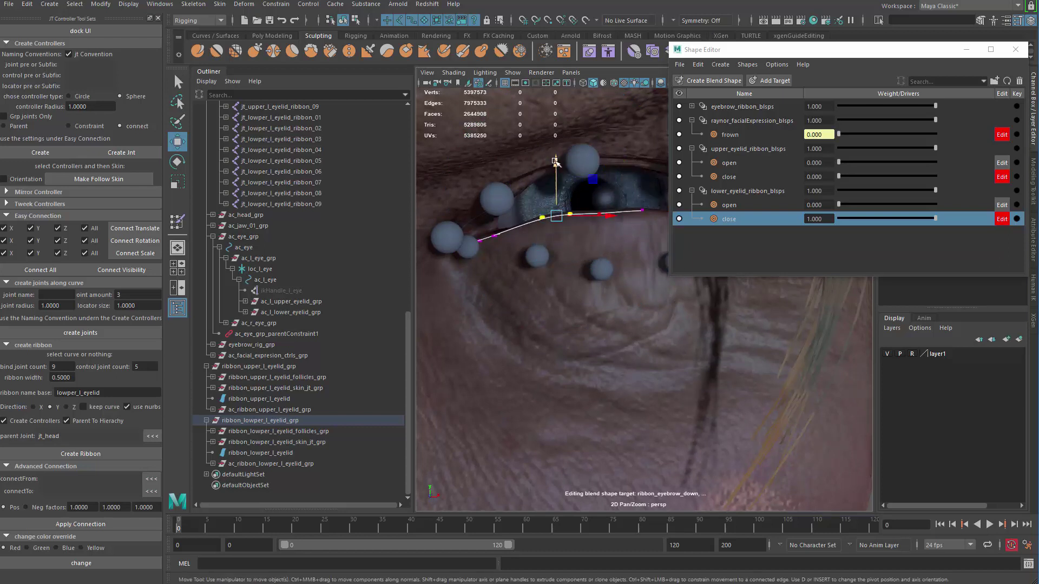
Select the lower ribbon's control vertices at the middle and toward the outer eye corner and adjust their position for the close shape.
alt+middle_drag(555, 162, 514, 204)
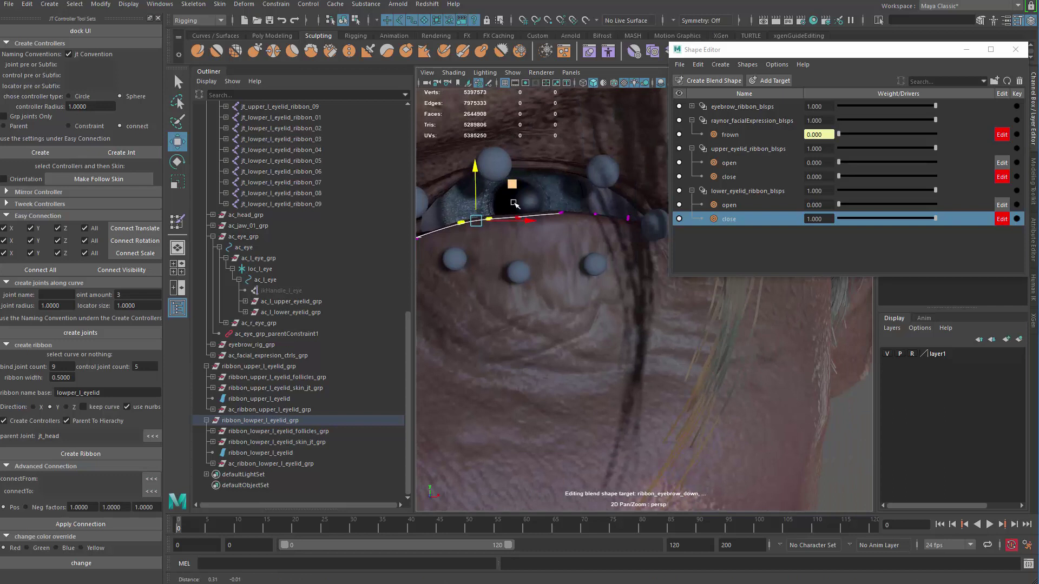
click(561, 213)
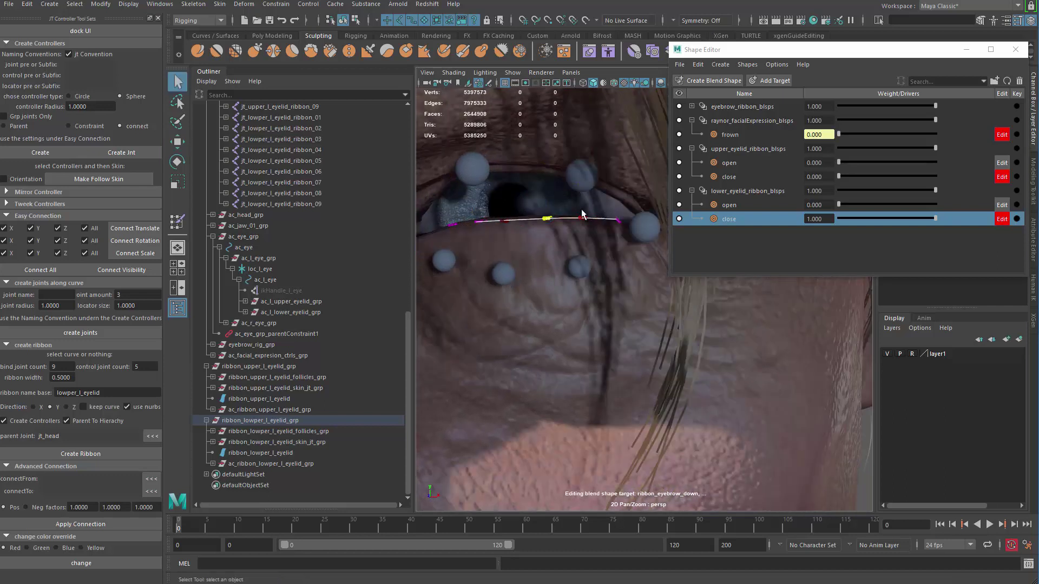
drag(621, 240, 621, 239)
key(w)
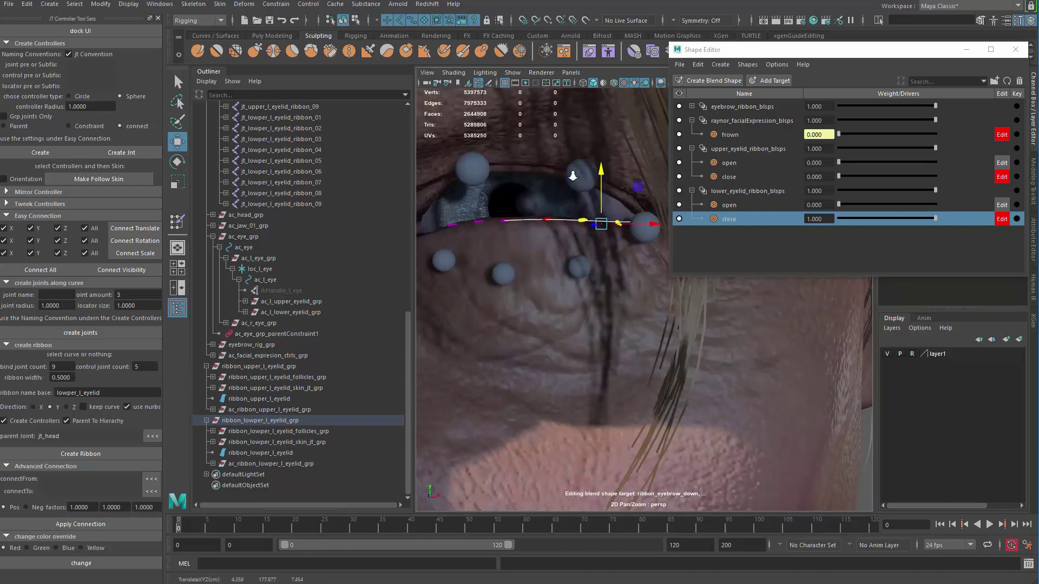
alt+right_drag(573, 176, 513, 186)
alt+drag(514, 186, 533, 196)
alt+right_drag(513, 196, 539, 201)
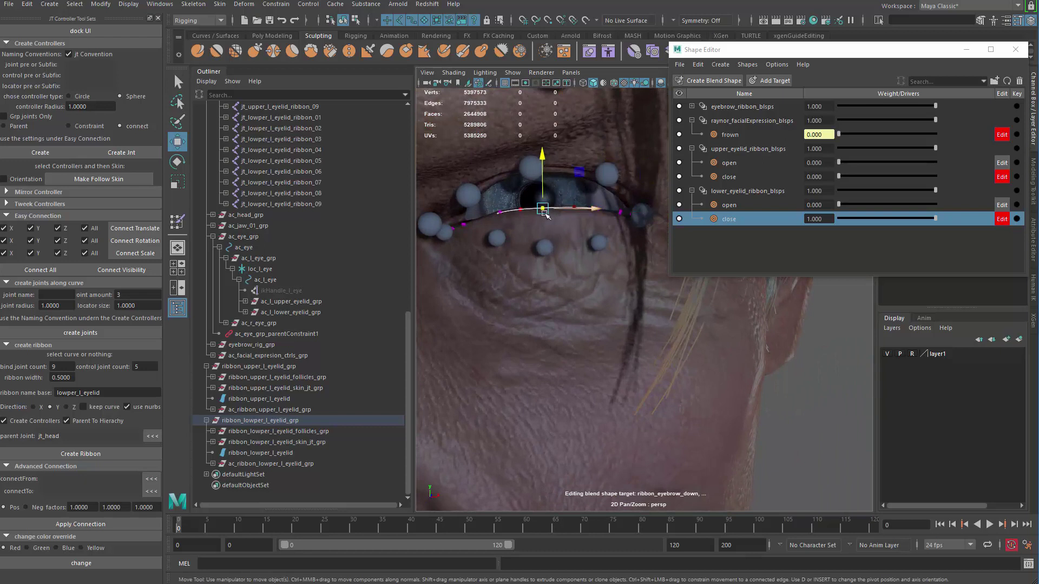
drag(543, 212, 541, 153)
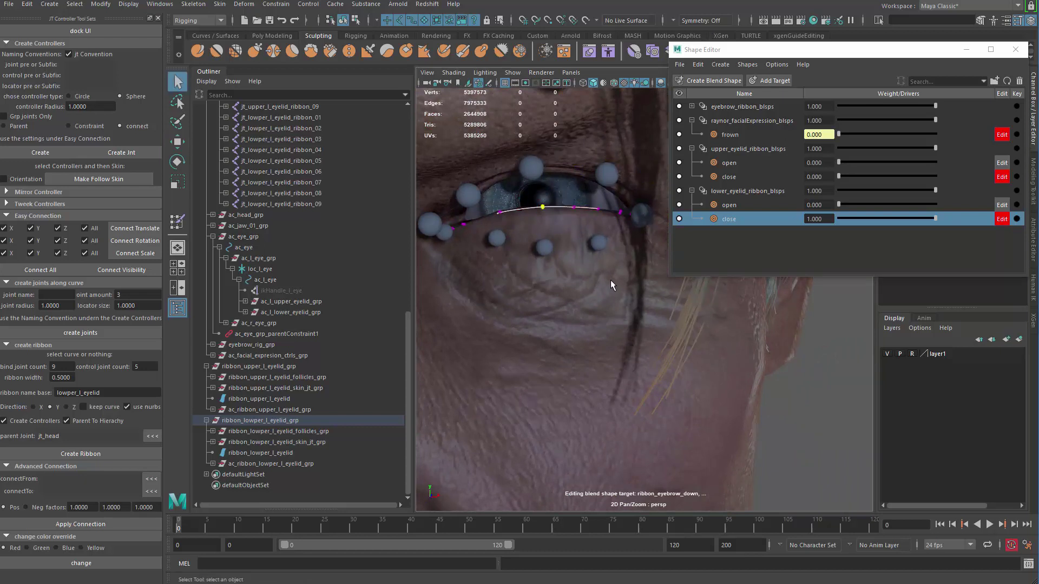
Change the soft selection falloff and reposition the lower ribbon's middle control vertices so the close shape follows the eyeball.
scroll(610, 280, down, 3)
alt+drag(544, 270, 589, 257)
key(w)
scroll(588, 256, up, 5)
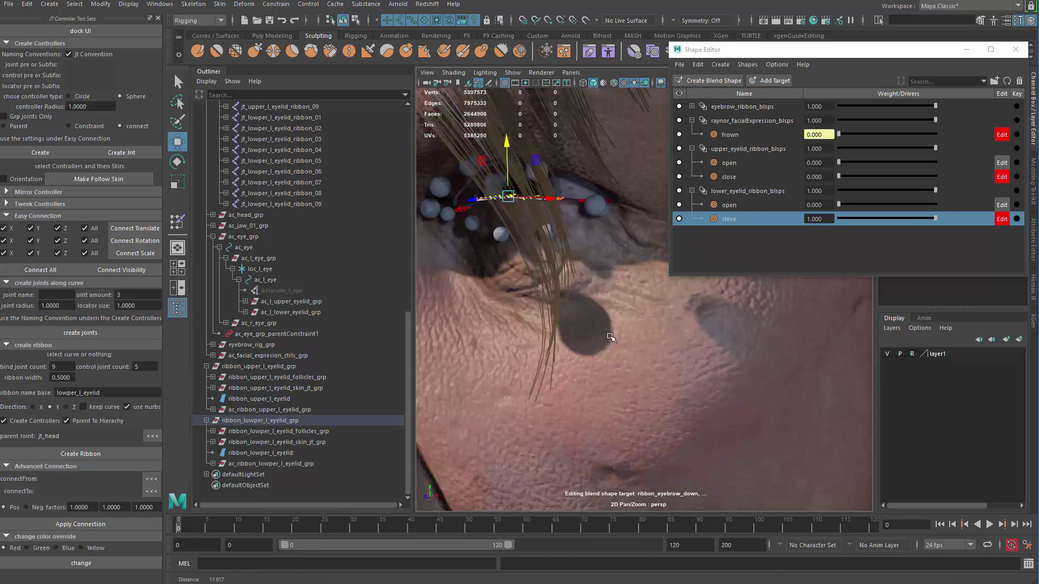
alt+drag(608, 222, 591, 201)
key(b)
drag(594, 208, 595, 182)
drag(571, 252, 571, 251)
alt+drag(594, 289, 687, 325)
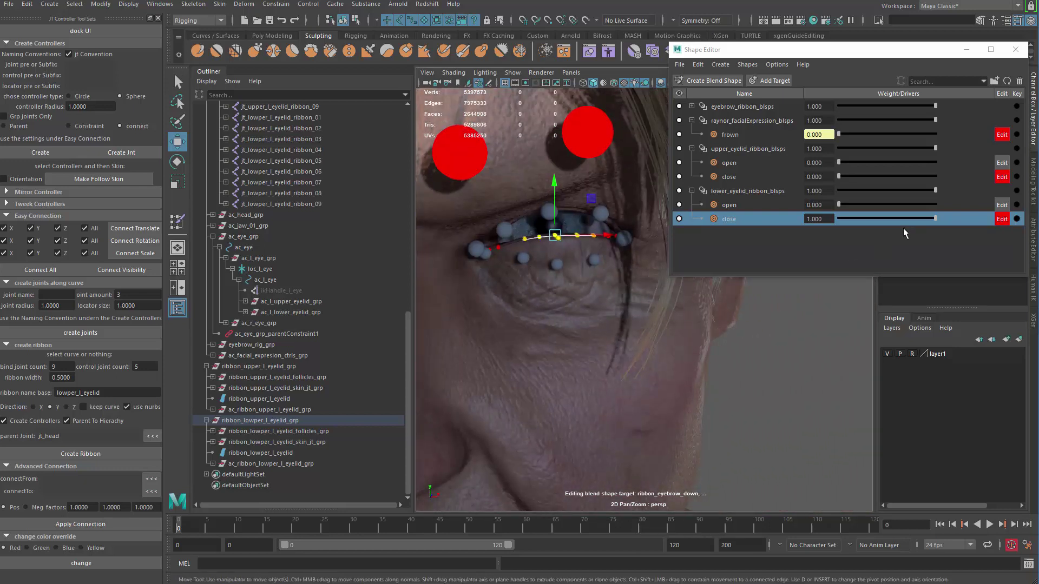
Set the lower eyelid's close target weight to 0, leave the Move tool and shift the Shape Editor clear of the face.
drag(935, 218, 832, 227)
alt+right_drag(616, 283, 496, 297)
alt+drag(496, 297, 671, 308)
key(q)
alt+drag(685, 343, 630, 321)
alt+middle_drag(584, 306, 522, 306)
alt+right_drag(522, 307, 481, 305)
mouse_move(579, 311)
alt+middle_down()
mouse_move(601, 312)
mouse_move(585, 312)
alt+middle_up()
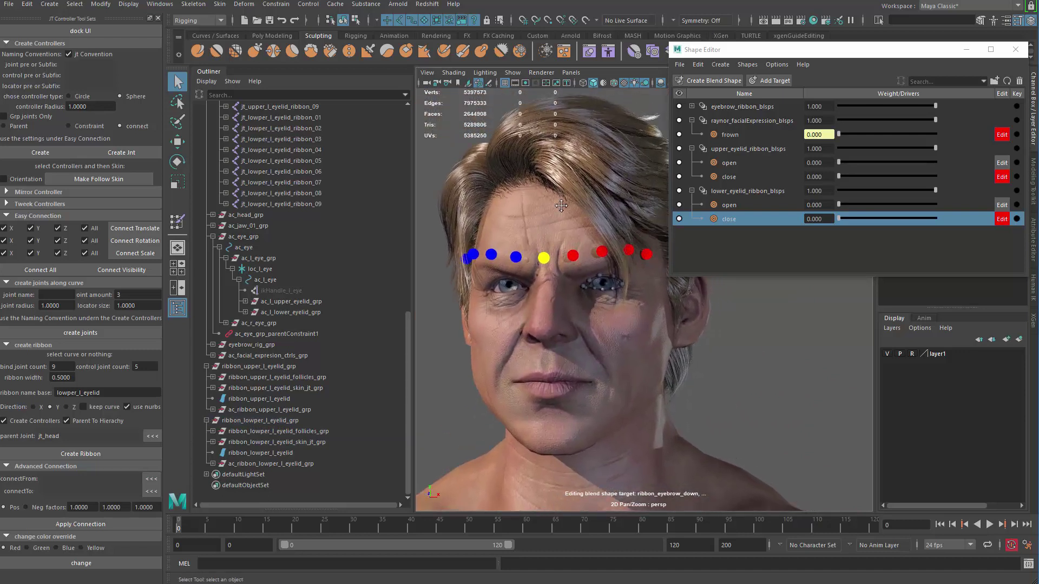
alt+middle_drag(561, 206, 570, 196)
drag(878, 52, 794, 38)
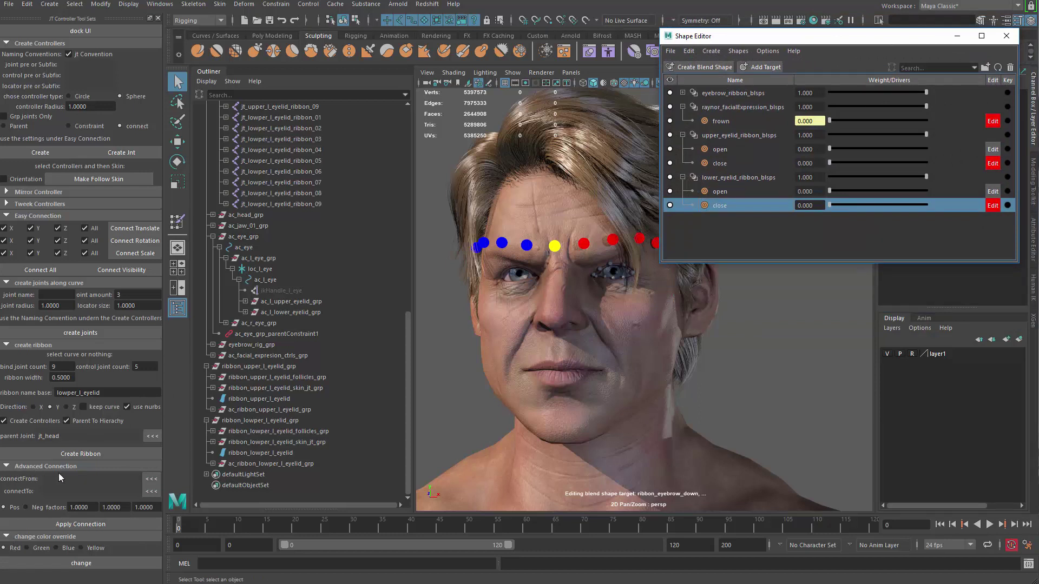
Display NURBS curves in the viewport so the left eye's eyelid controllers can be reached.
alt+drag(641, 330, 655, 334)
key(ctrl+1)
key(ctrl+1)
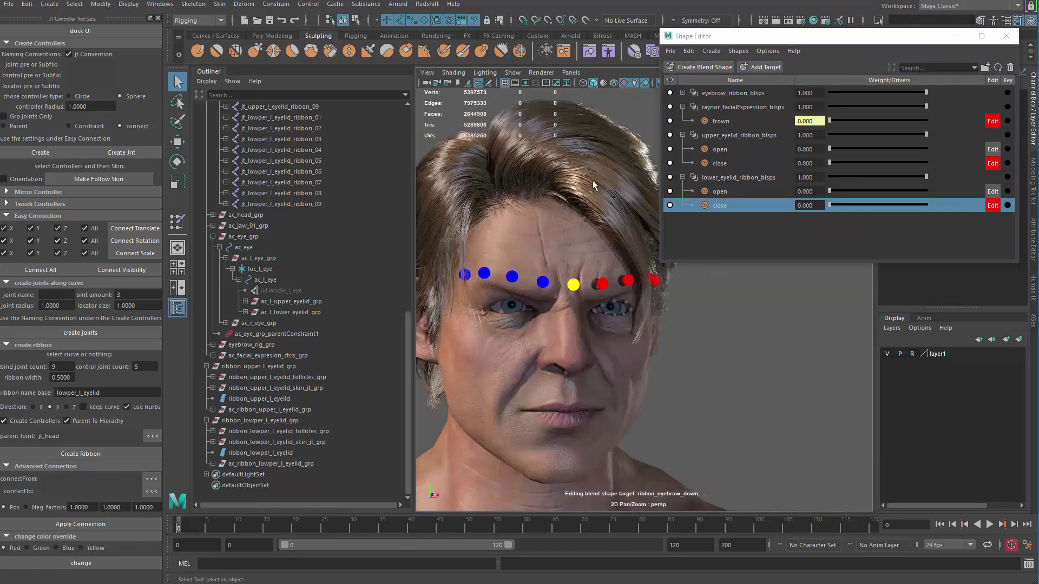
click(513, 77)
click(541, 136)
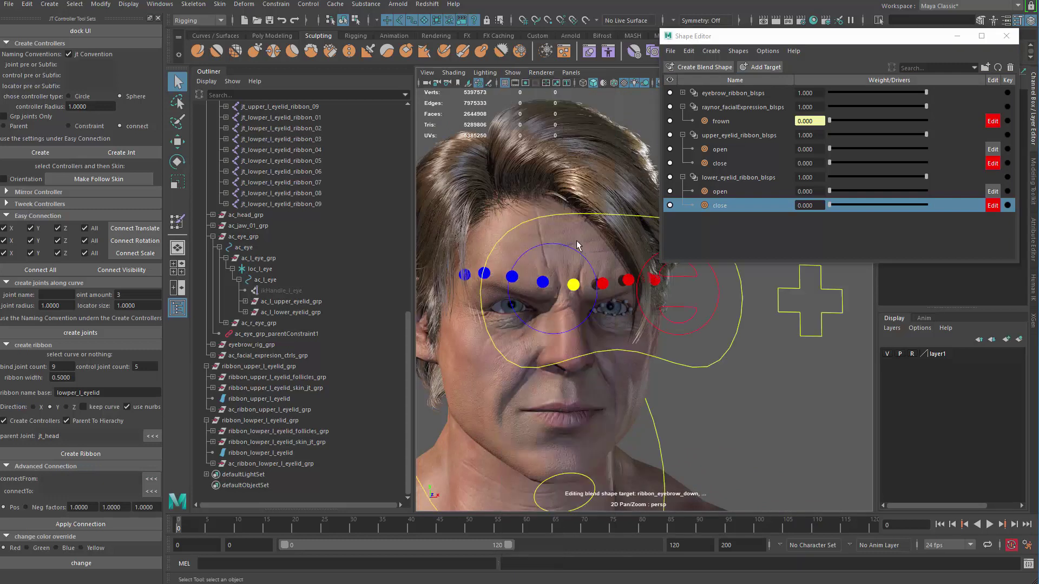
alt+right_drag(576, 246, 677, 301)
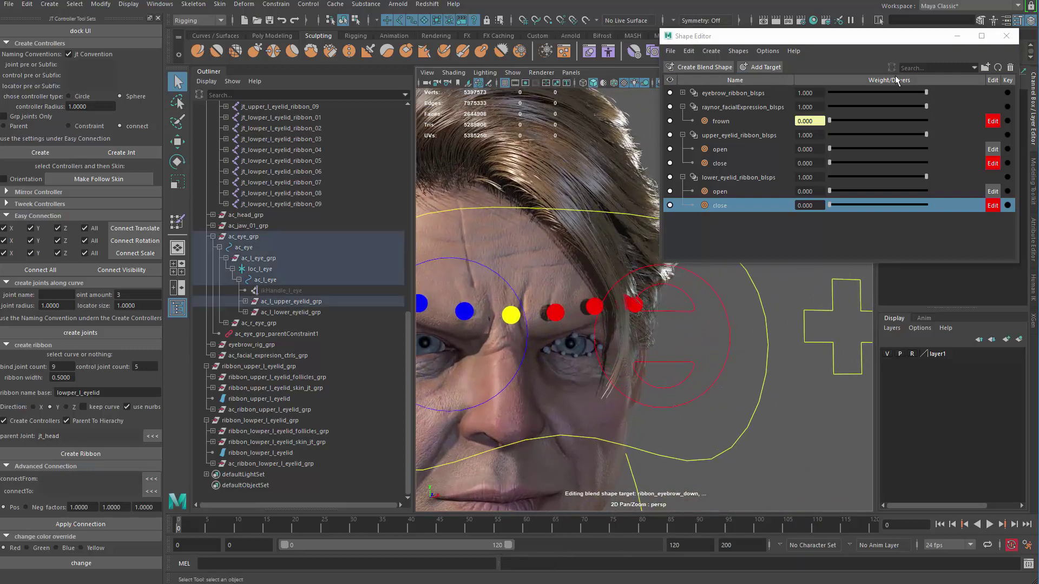
Load the Translate Y channel of ac_l_upper_eyelid as the Advanced Connection source.
drag(875, 34, 683, 77)
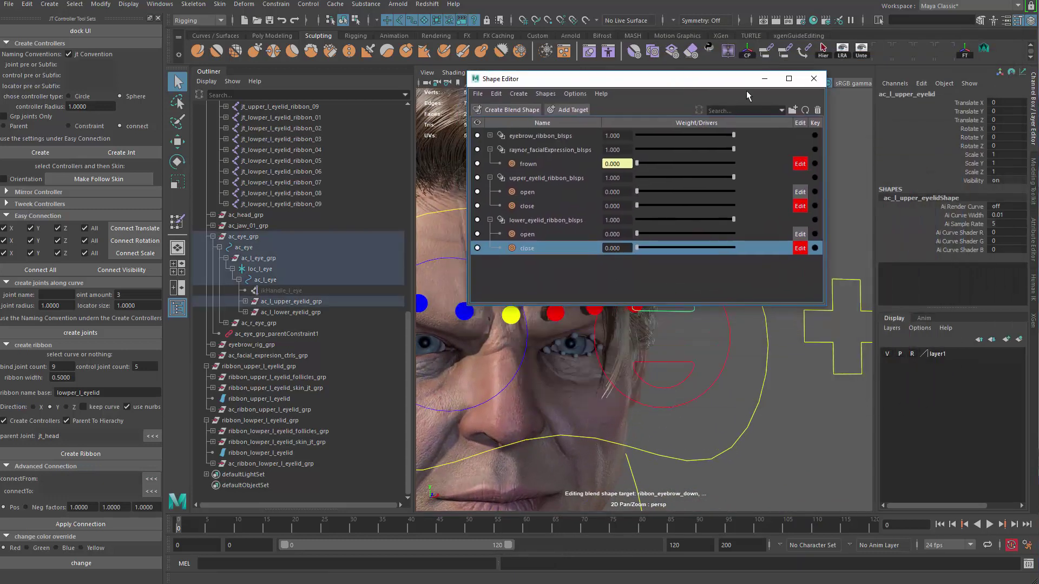
click(965, 111)
key(w)
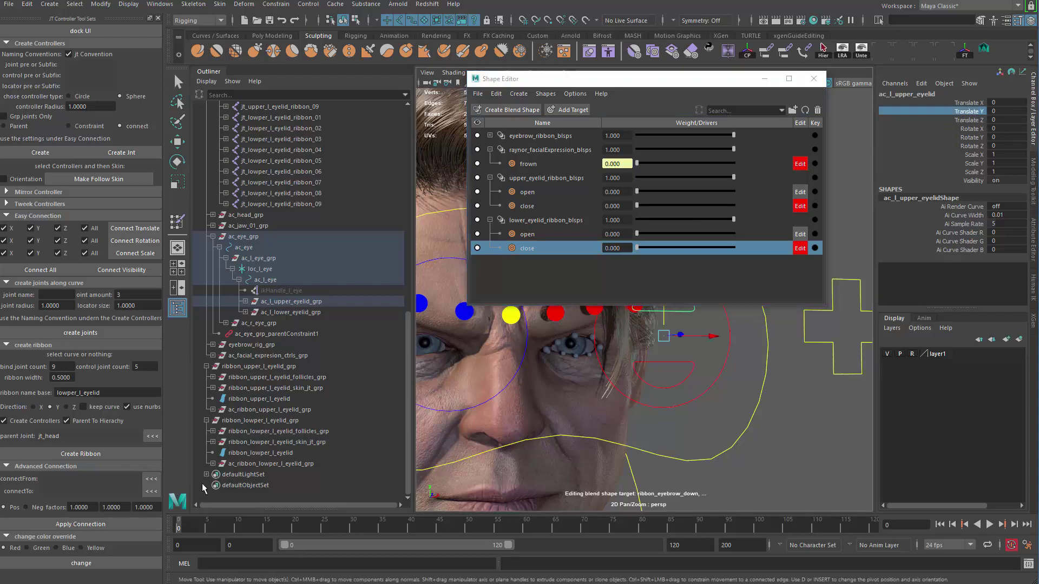
click(151, 479)
alt+middle_drag(620, 368, 673, 387)
alt+drag(672, 387, 649, 394)
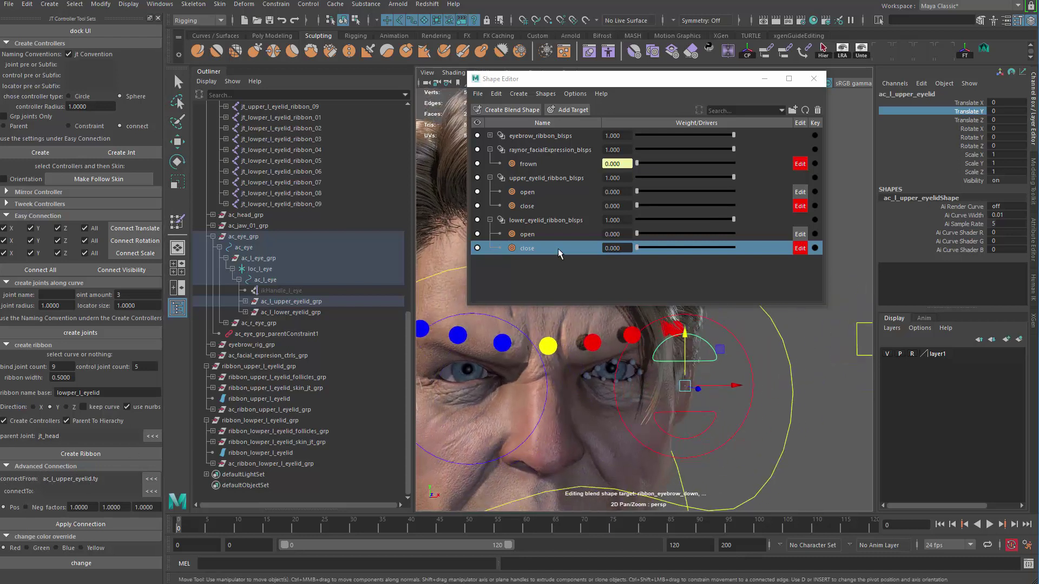
Select the upper_eyelid_ribbon_blsps blend shape node and load its open channel as the Advanced Connection destination.
click(543, 179)
right_click(556, 181)
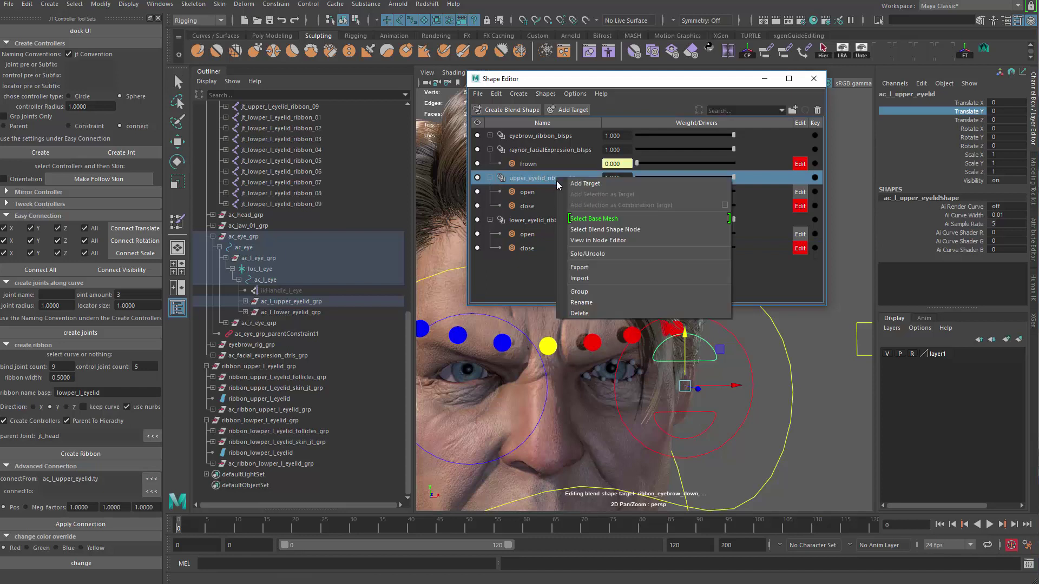
click(592, 231)
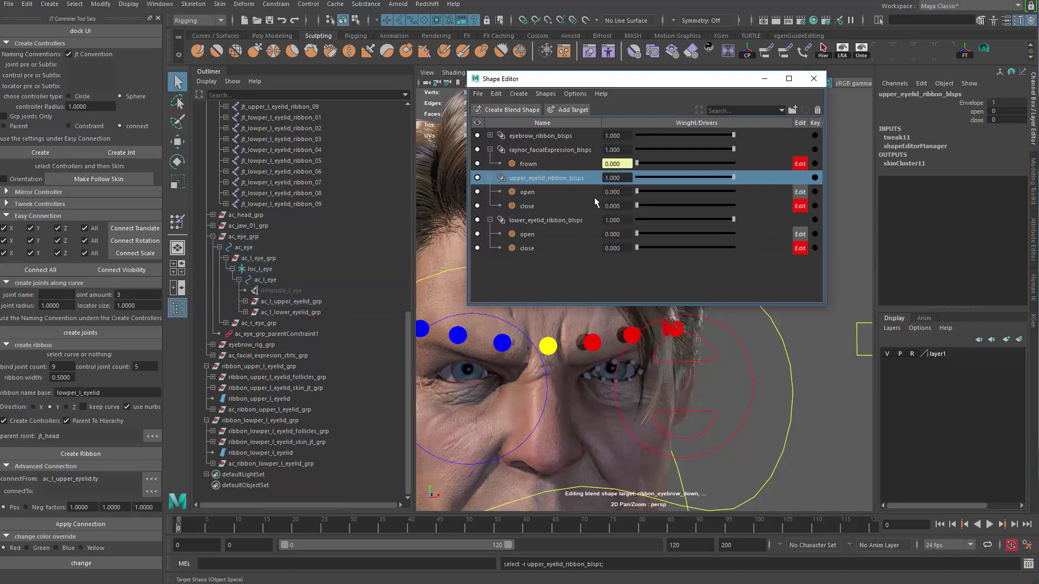
click(976, 111)
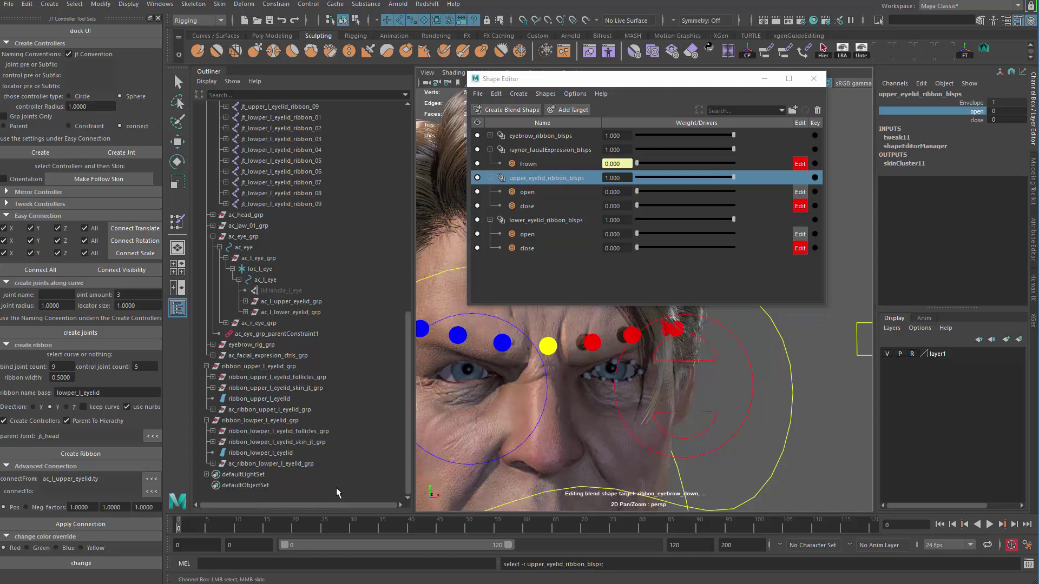
click(151, 491)
Try moving the left upper eyelid controller vertically and undo the move.
click(714, 362)
key(w)
alt+middle_drag(693, 318, 698, 362)
drag(692, 407, 692, 381)
key(ctrl+z)
alt+drag(507, 467, 497, 430)
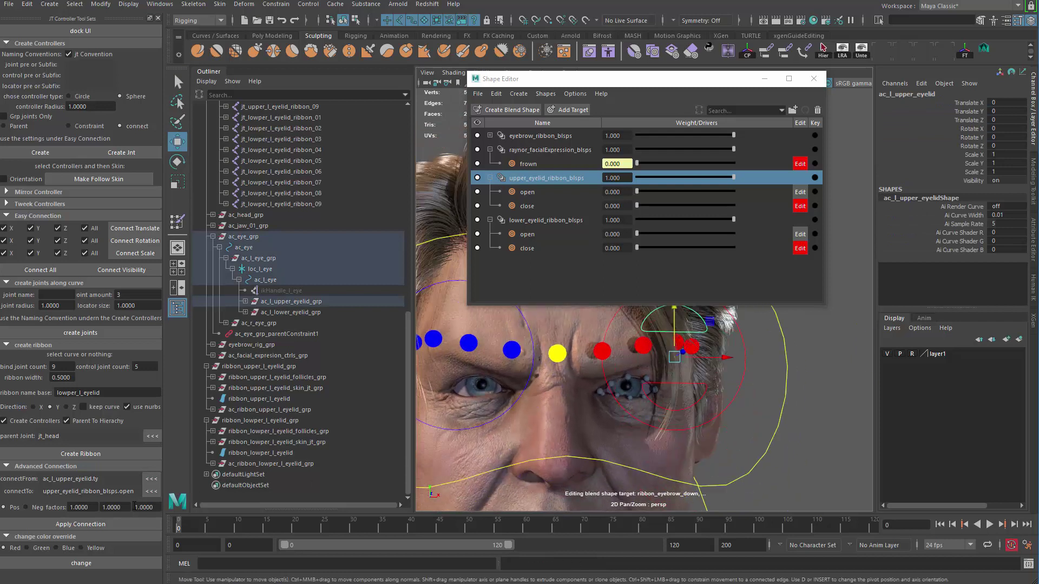
Apply the positive connection from ac_l_upper_eyelid.ty to upper_eyelid_ribbon_blsps.open with factors of 1.
click(125, 522)
alt+drag(657, 373, 683, 384)
alt+middle_drag(683, 384, 682, 387)
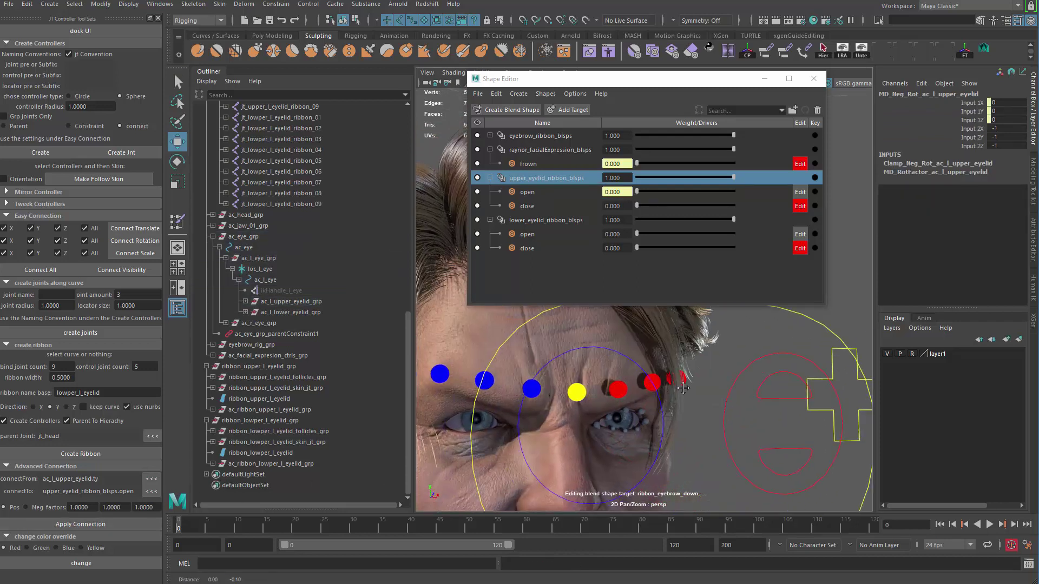
alt+drag(682, 388, 696, 390)
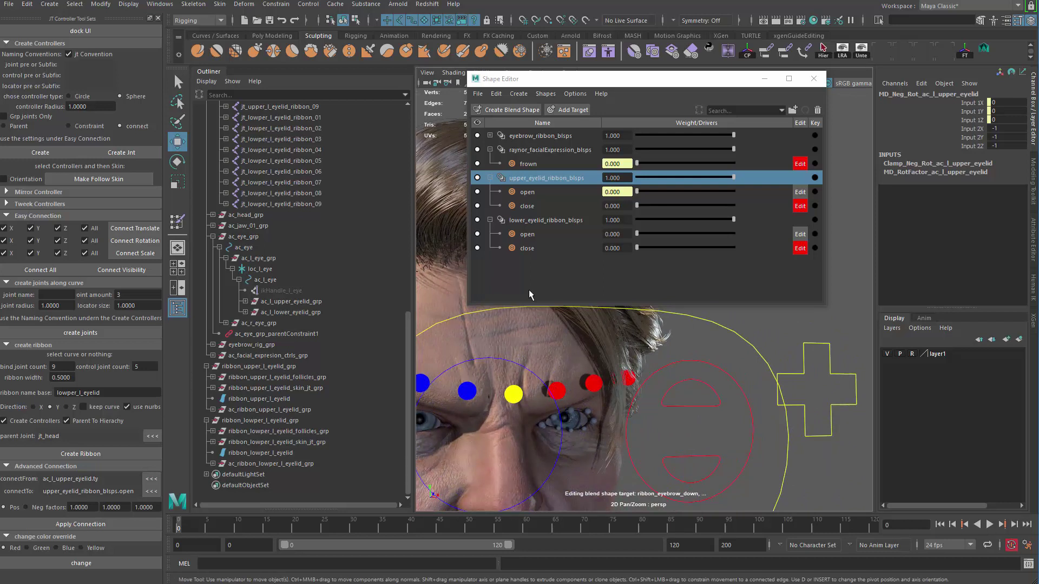
Move the left upper eyelid controller along Y to test the open connection, and undo the moves.
mouse_move(689, 382)
alt+mouse_down()
mouse_move(688, 366)
mouse_move(679, 366)
alt+mouse_up()
alt+middle_drag(679, 366, 691, 375)
click(706, 373)
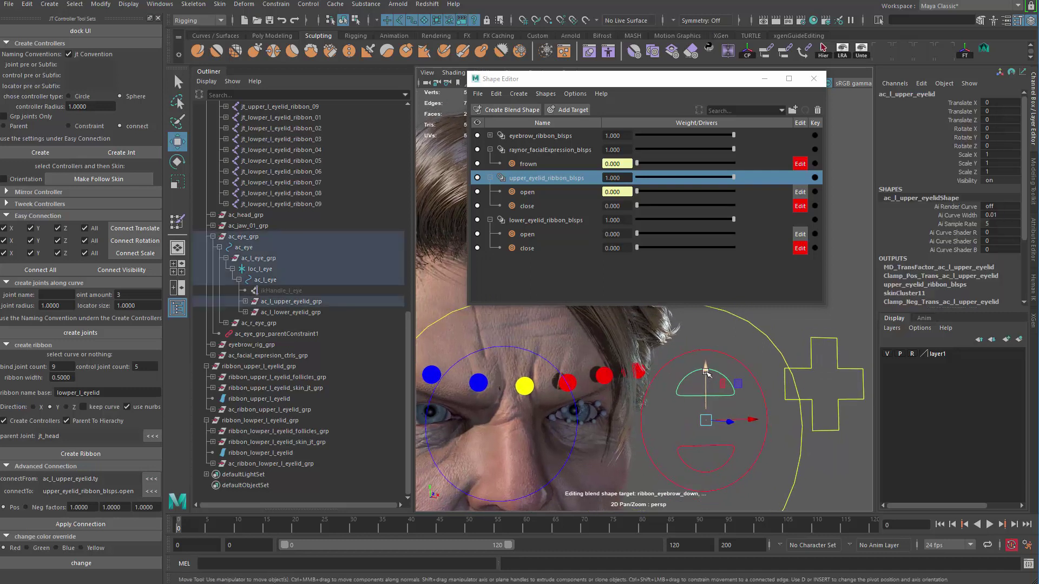
mouse_move(706, 372)
mouse_down()
mouse_move(706, 400)
mouse_move(704, 325)
mouse_move(704, 381)
mouse_up()
alt+drag(705, 382, 652, 351)
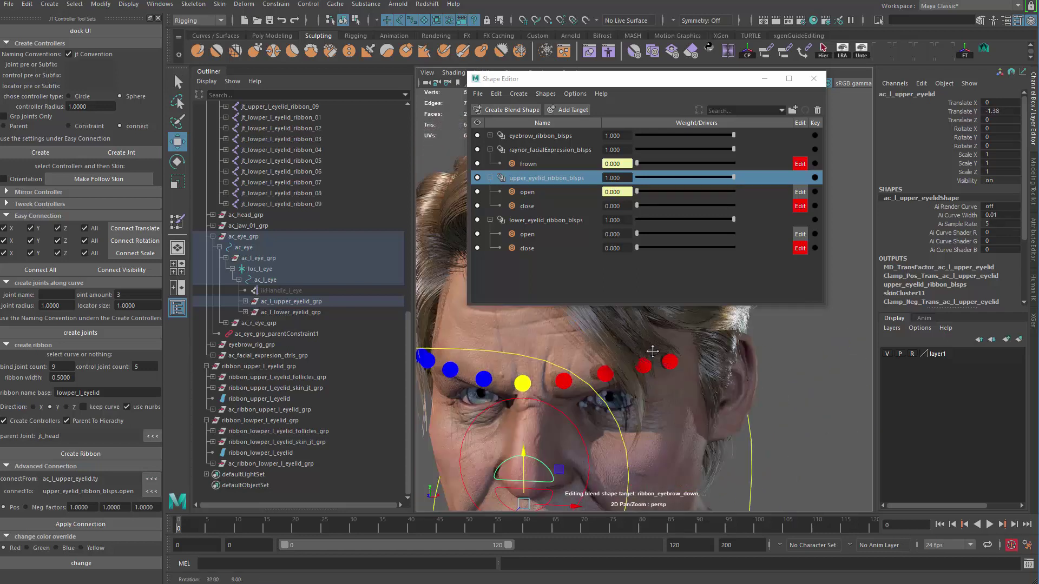
alt+middle_drag(653, 351, 670, 378)
alt+drag(670, 378, 633, 370)
alt+middle_drag(633, 370, 625, 373)
mouse_move(599, 349)
mouse_down()
mouse_move(599, 385)
mouse_move(600, 284)
mouse_move(599, 353)
mouse_up()
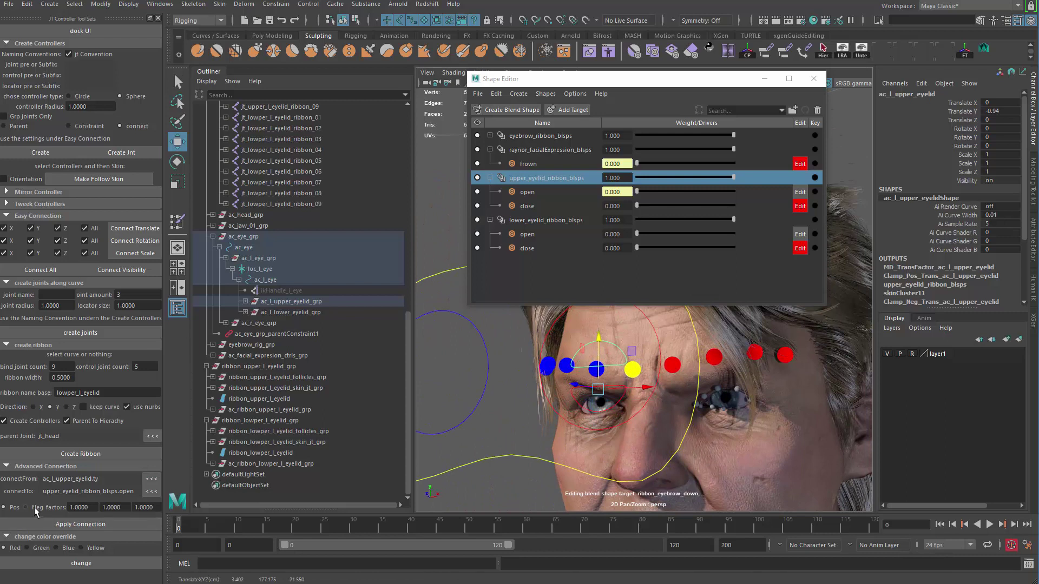
alt+middle_drag(642, 351, 642, 397)
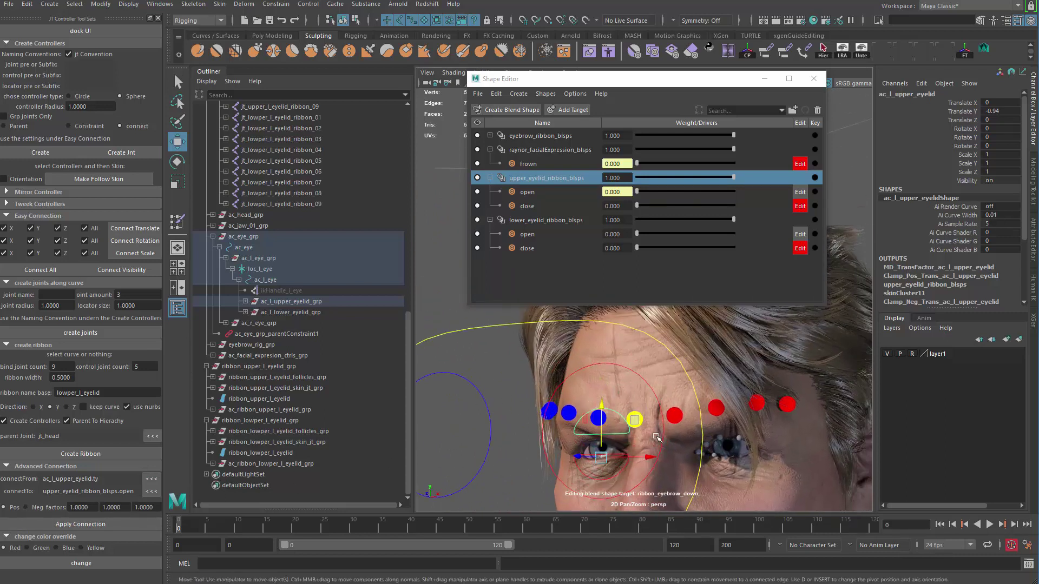
key(ctrl+z)
key(ctrl+z)
alt+drag(662, 396, 683, 380)
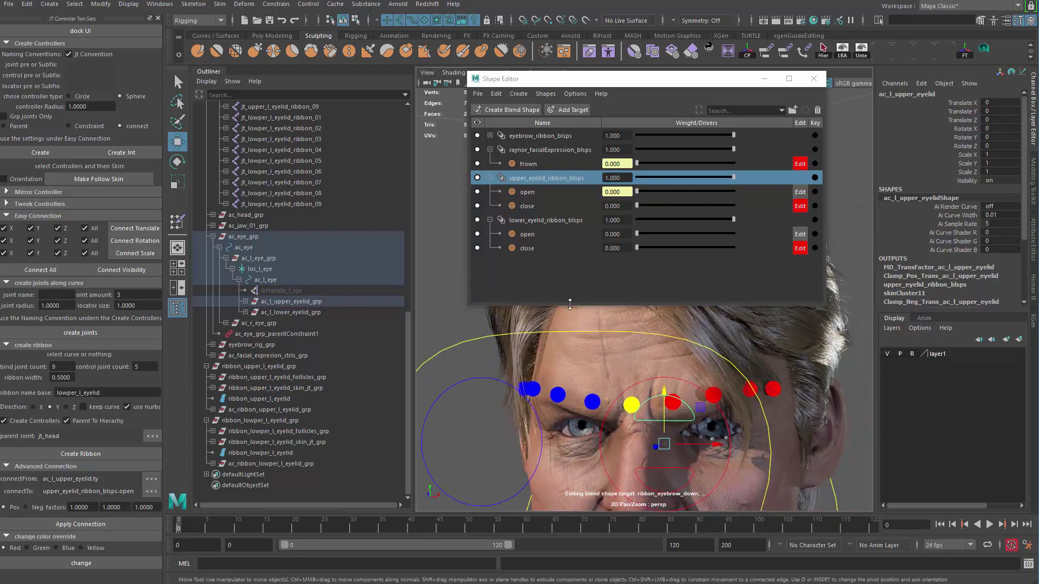
Load upper_eyelid_ribbon_blsps.close as the connection destination and apply a negative connection from ac_l_upper_eyelid.ty.
click(534, 179)
right_click(534, 175)
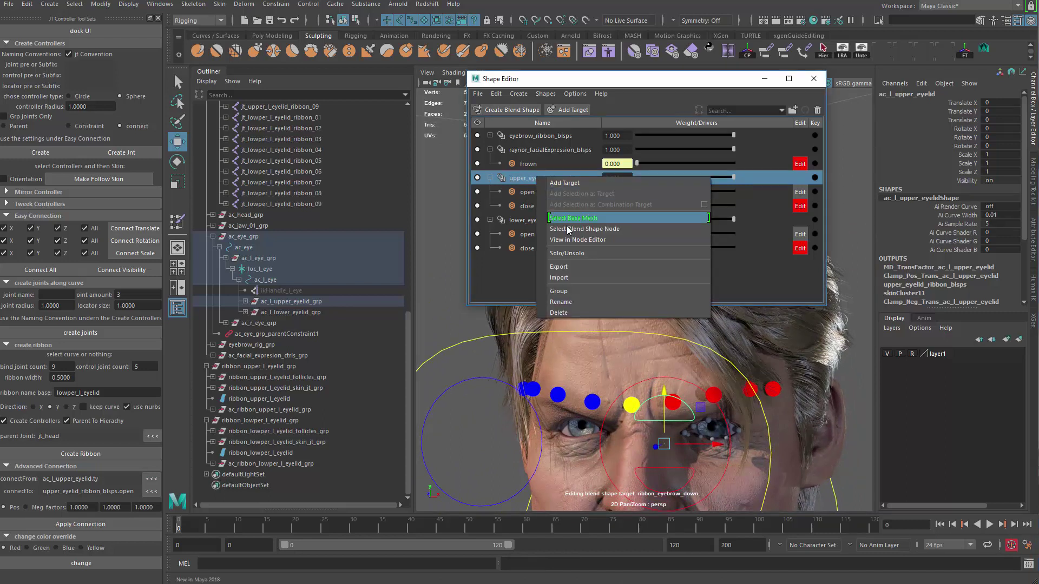
click(585, 229)
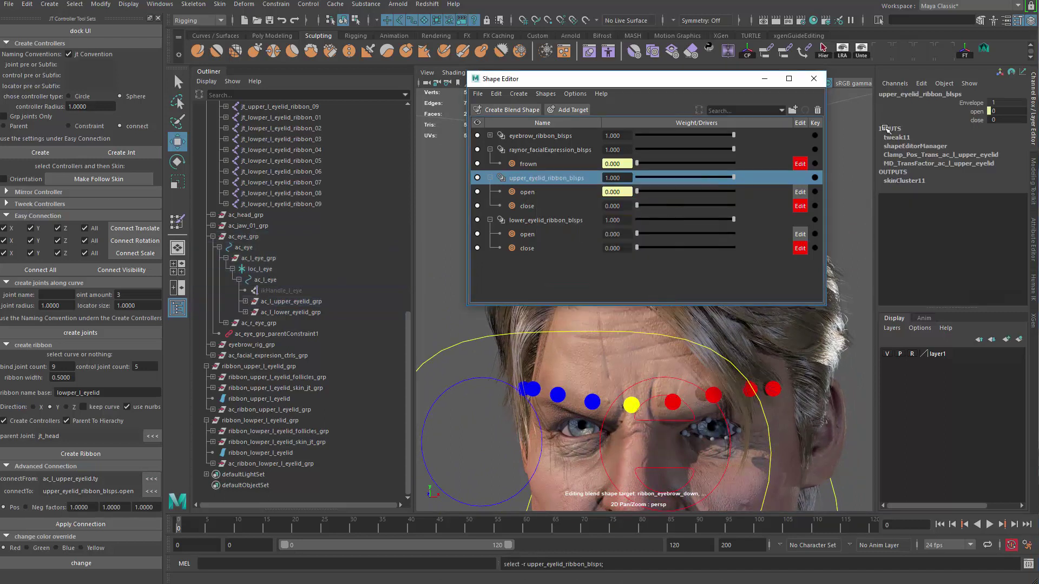
click(978, 120)
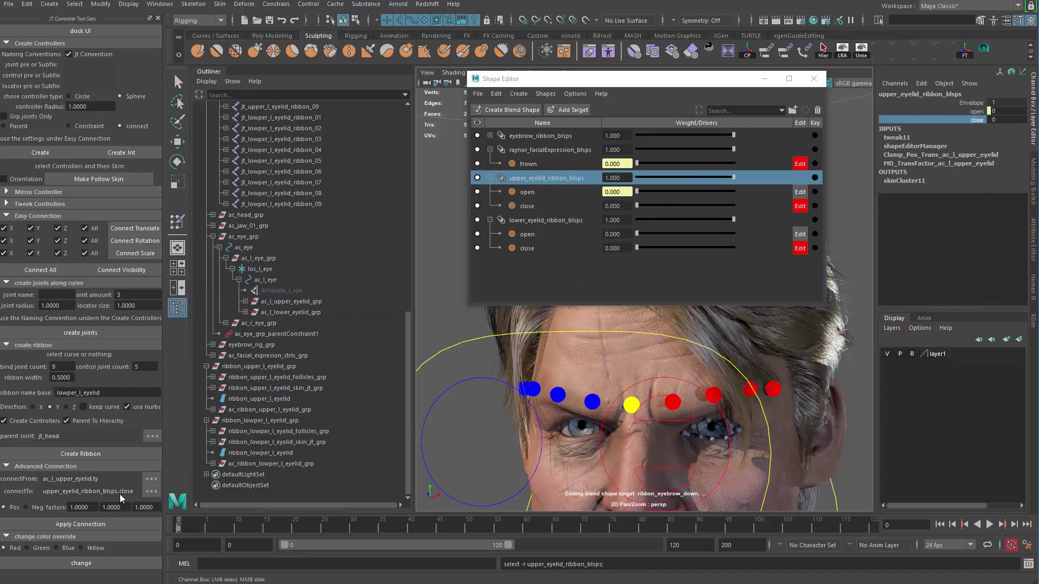
click(32, 508)
click(35, 520)
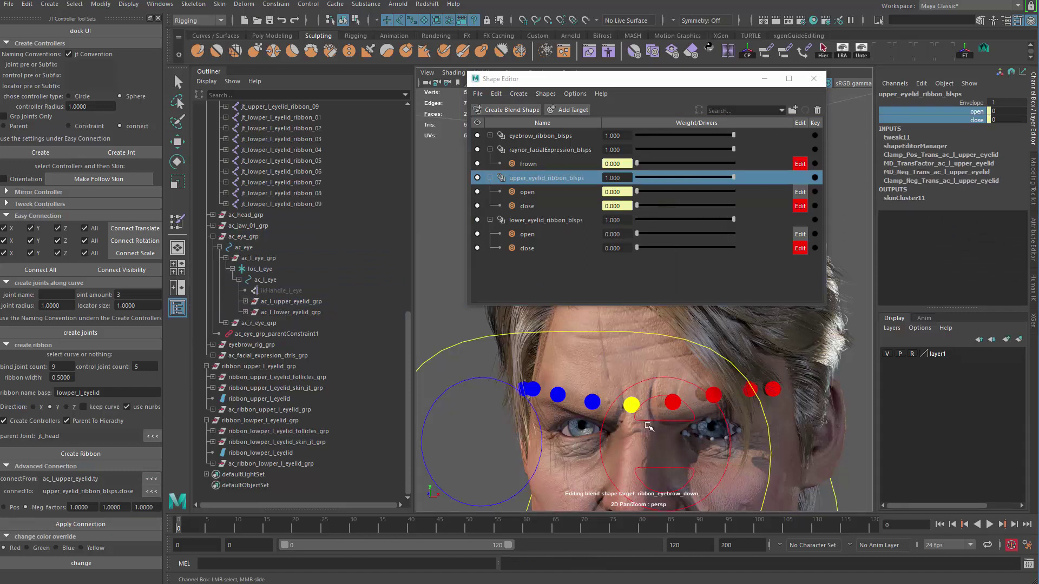
Pull the left upper eyelid controller down along Y to test the close connection, and undo the move.
alt+drag(650, 427, 595, 356)
click(705, 393)
key(w)
scroll(606, 357, up, 2)
middle_drag(596, 356, 591, 479)
drag(590, 480, 590, 525)
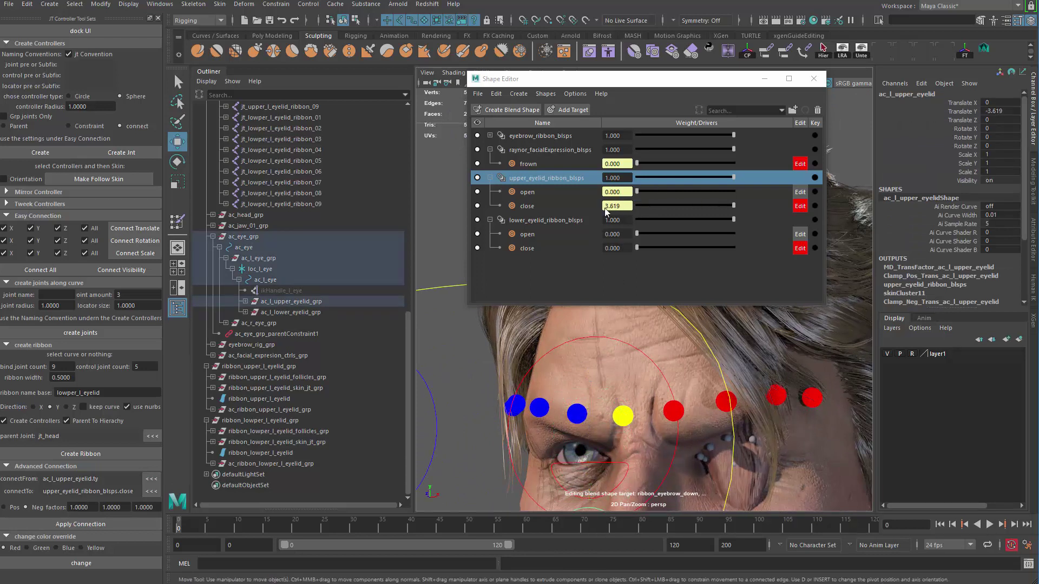
key(ctrl+z)
Enable the minimum and maximum translate limits on X, Y and Z for ac_l_upper_eyelid.
alt+drag(660, 362, 669, 366)
key(ctrl+a)
drag(735, 81, 564, 62)
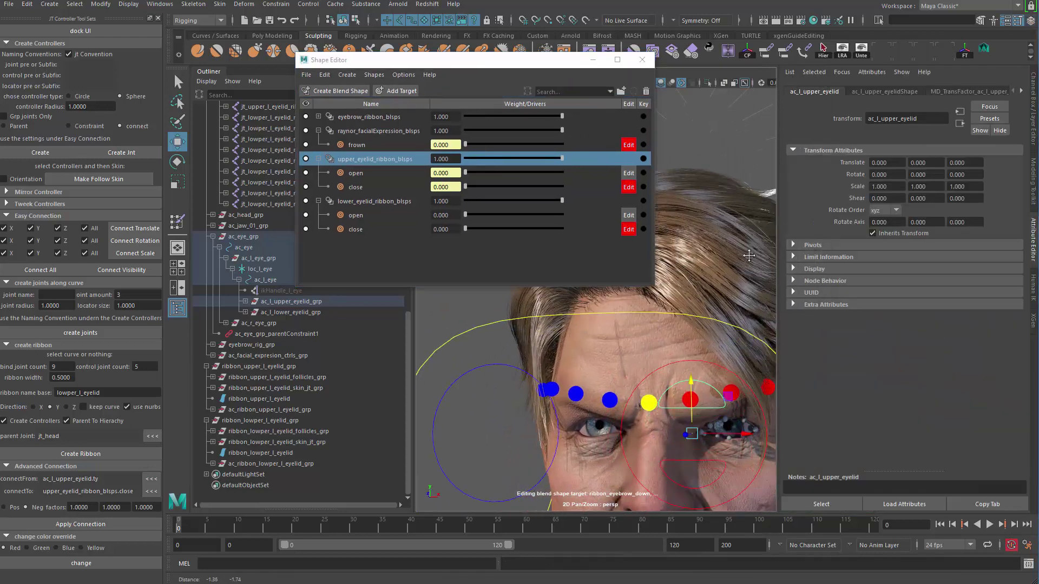
click(845, 258)
click(864, 281)
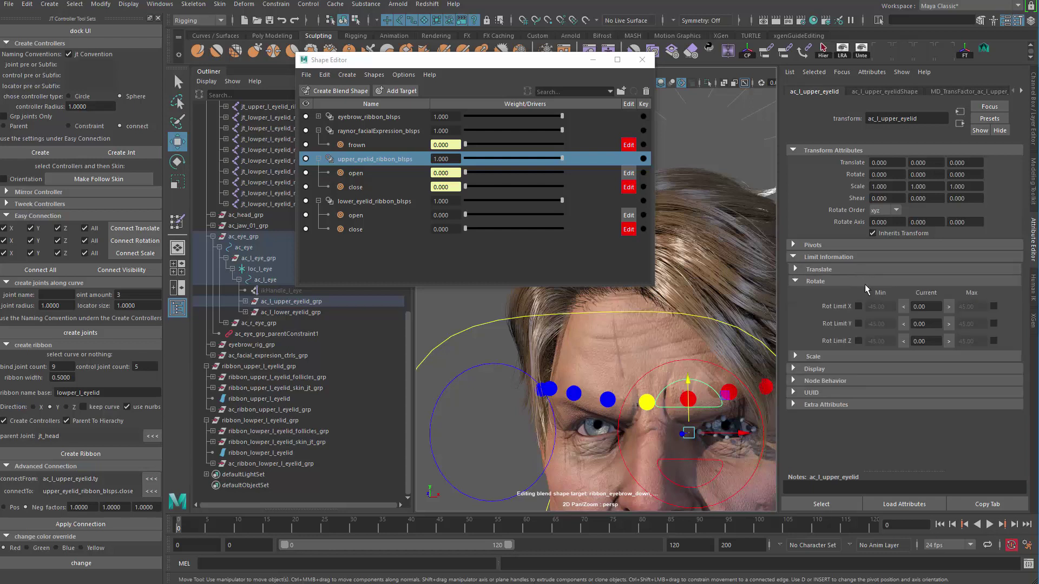
click(841, 269)
click(858, 329)
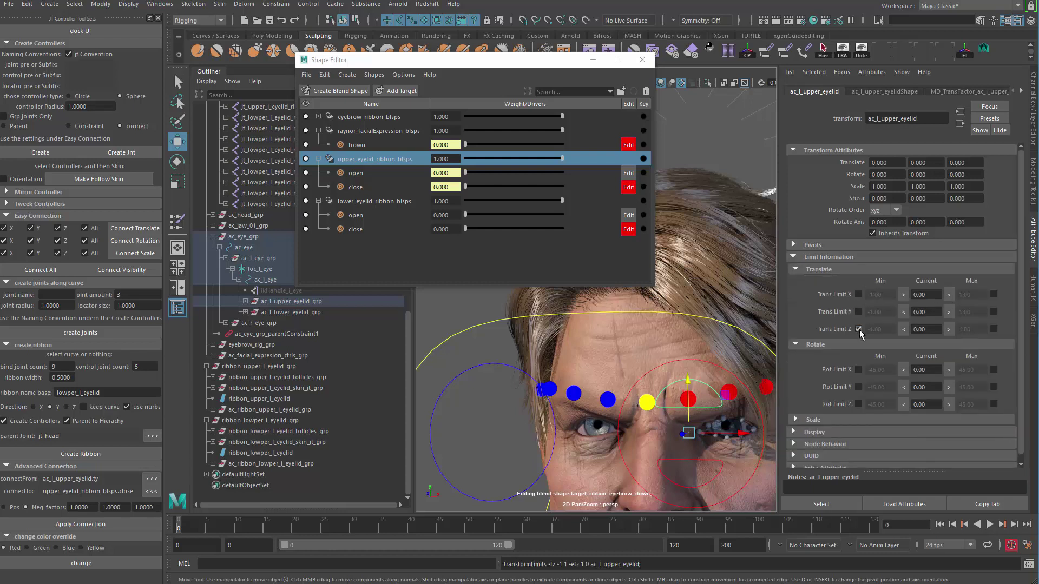
click(858, 311)
click(859, 295)
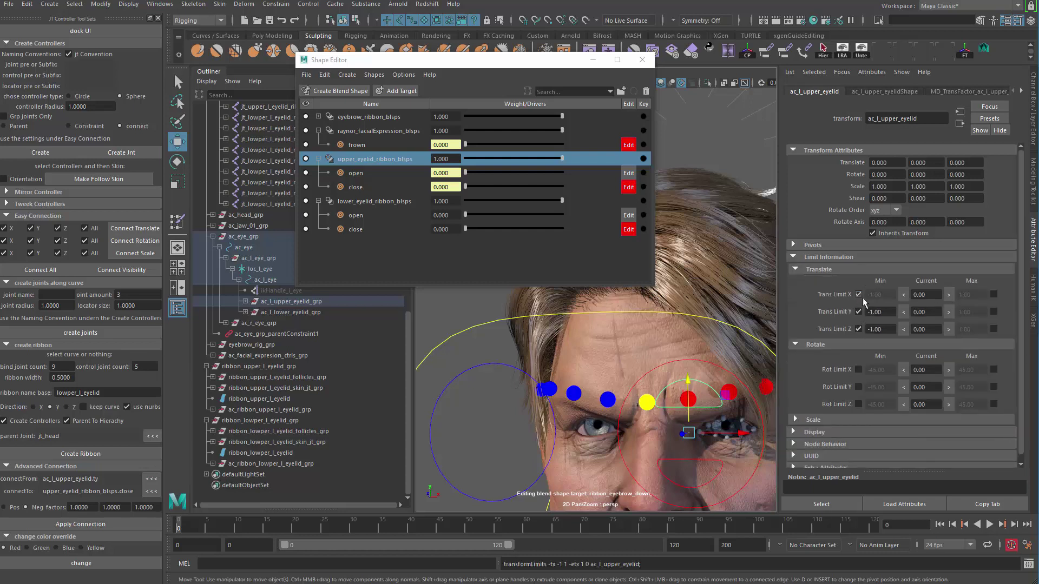
click(994, 294)
click(993, 313)
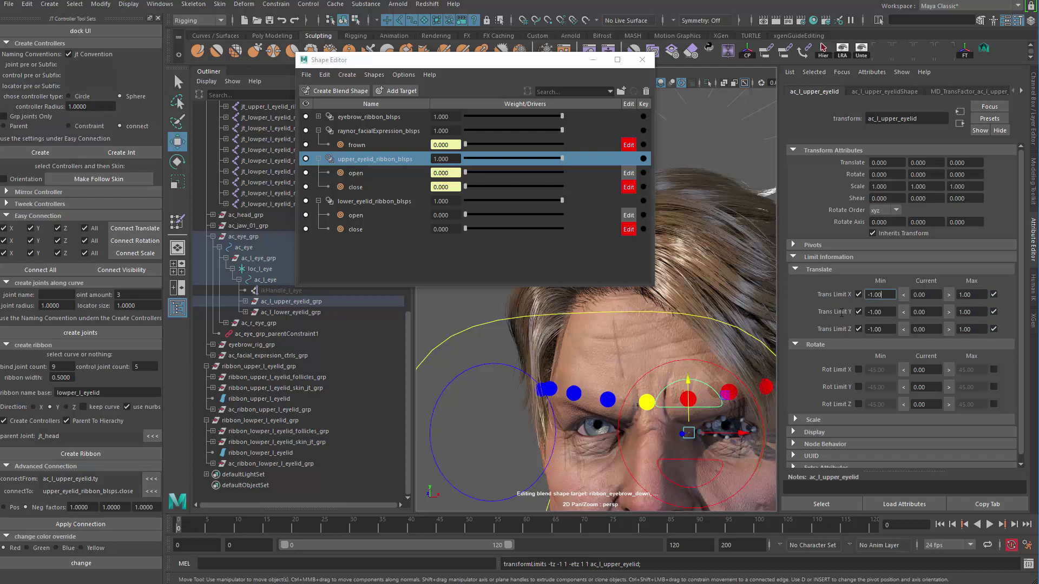
Set ac_l_upper_eyelid's X and Z translate limits to a minimum and maximum of 0, keeping Y between -1 and 1.
text(0)
key(Tab)
text(0)
key(Tab)
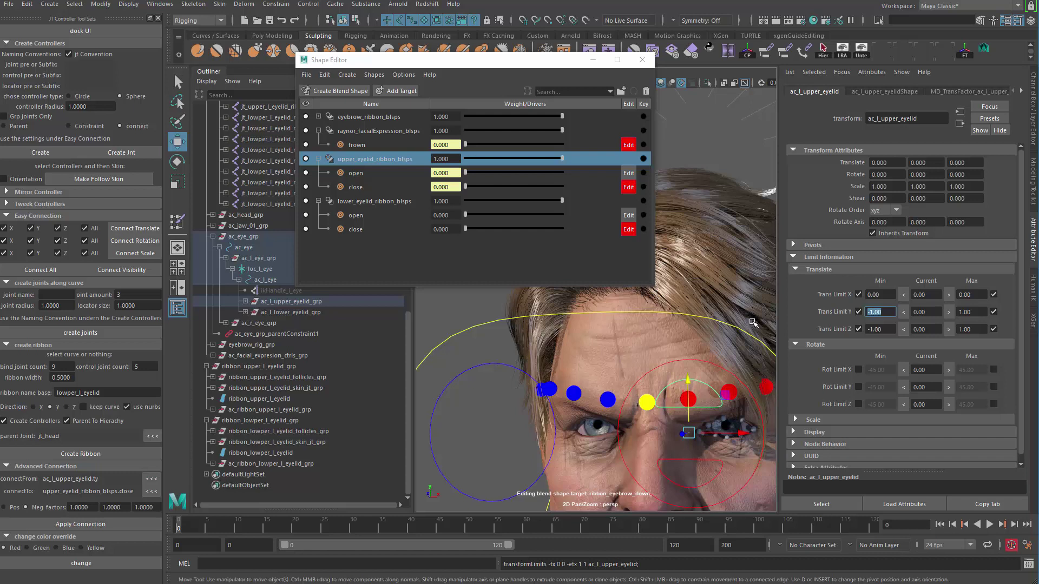
key(Tab)
key(Tab)
text(0)
key(Tab)
text(0)
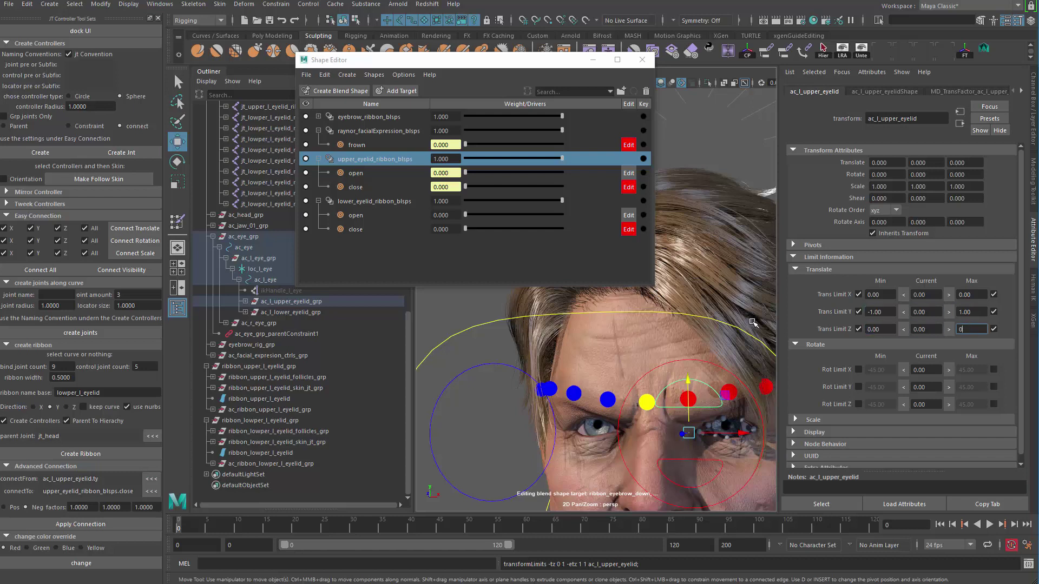
Move the left upper eyelid controller up and down along Y to test its limits, and undo the moves.
alt+drag(678, 414, 709, 275)
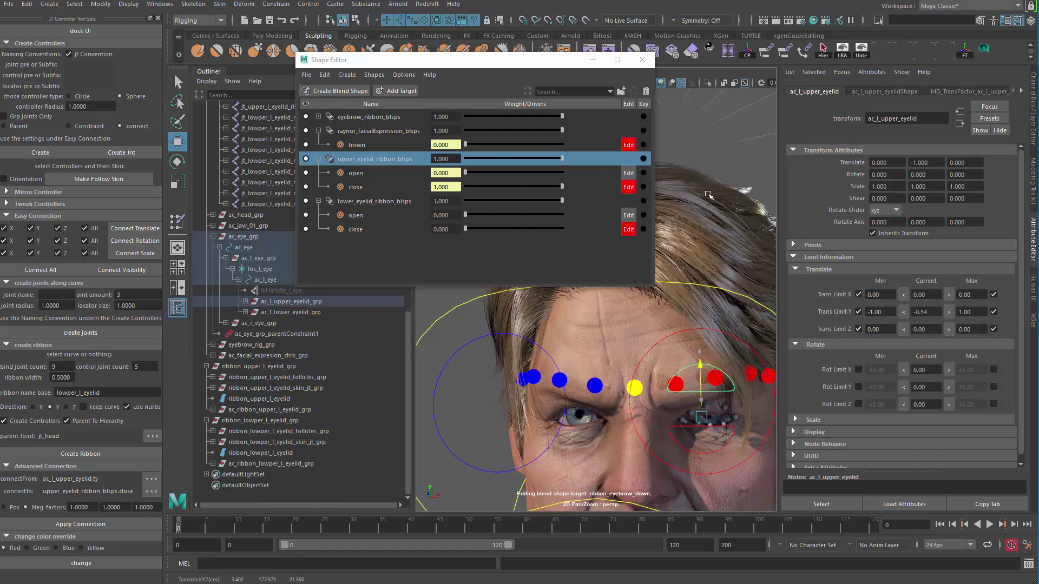
key(ctrl+z)
key(ctrl+z)
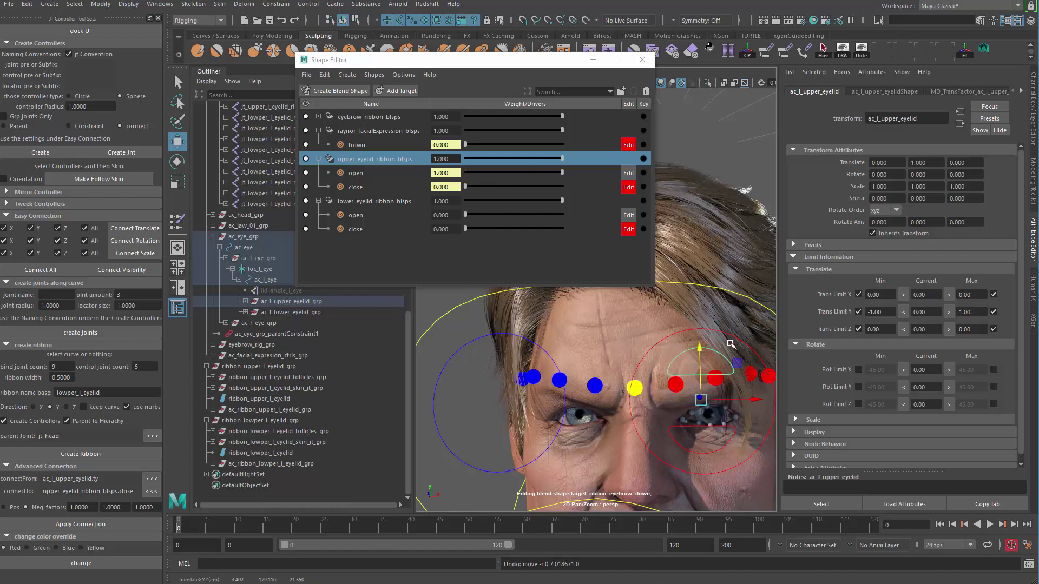
drag(699, 374, 696, 362)
key(ctrl+z)
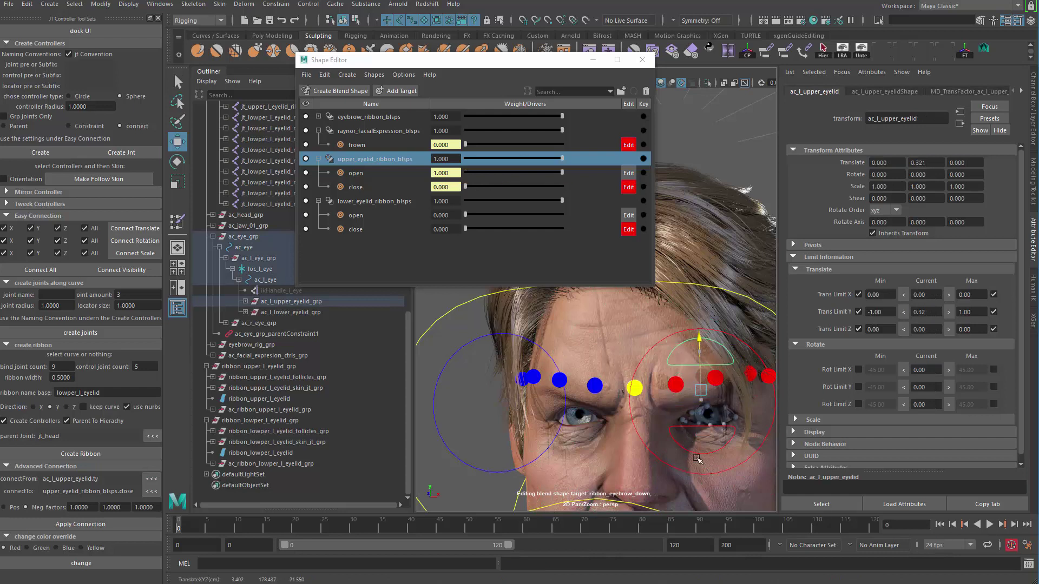
alt+drag(671, 442, 723, 437)
alt+middle_drag(698, 379, 685, 386)
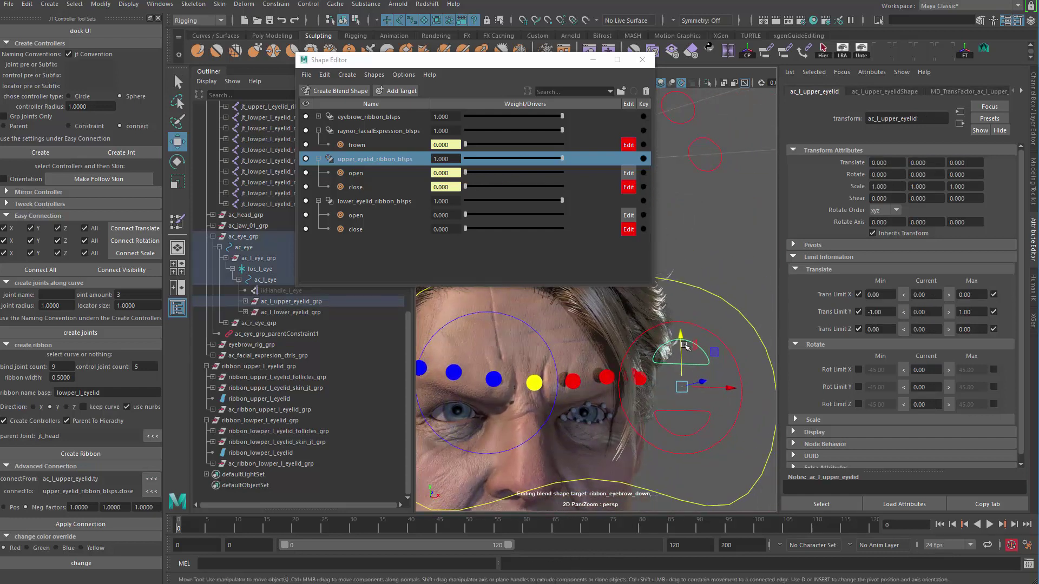
drag(680, 340, 682, 390)
key(ctrl+z)
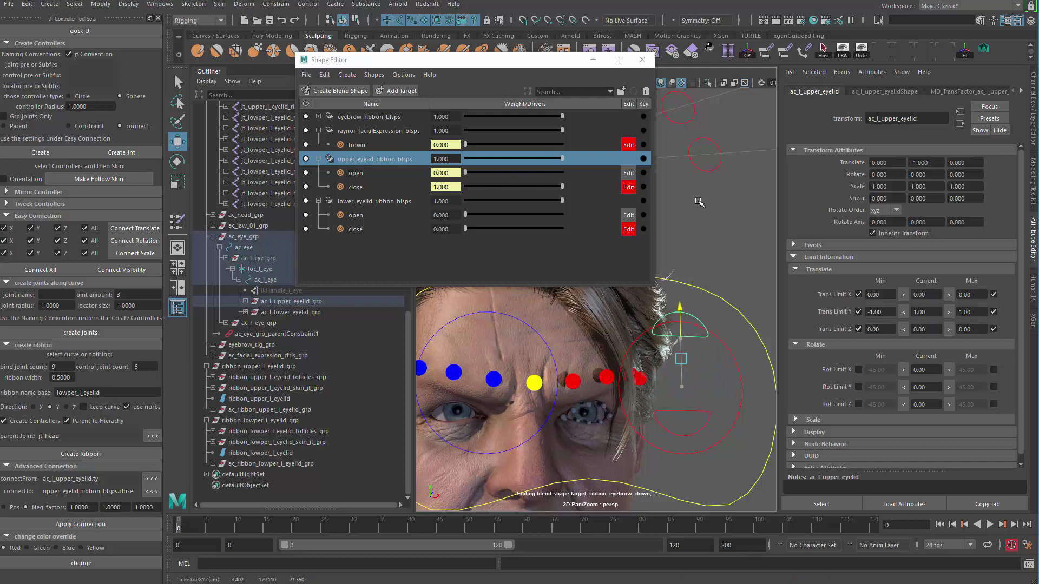
alt+drag(701, 429, 601, 410)
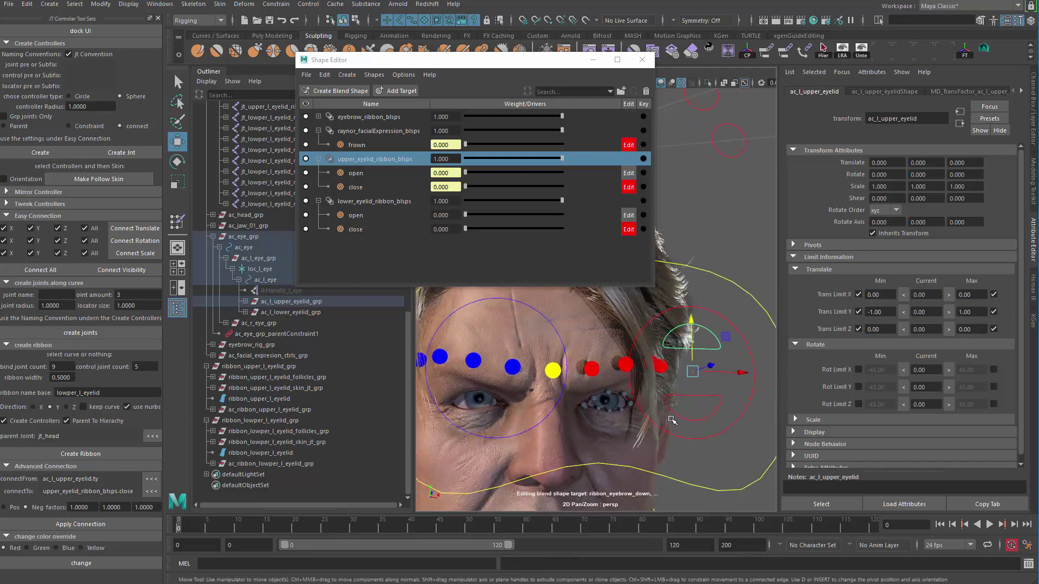
alt+drag(671, 420, 612, 355)
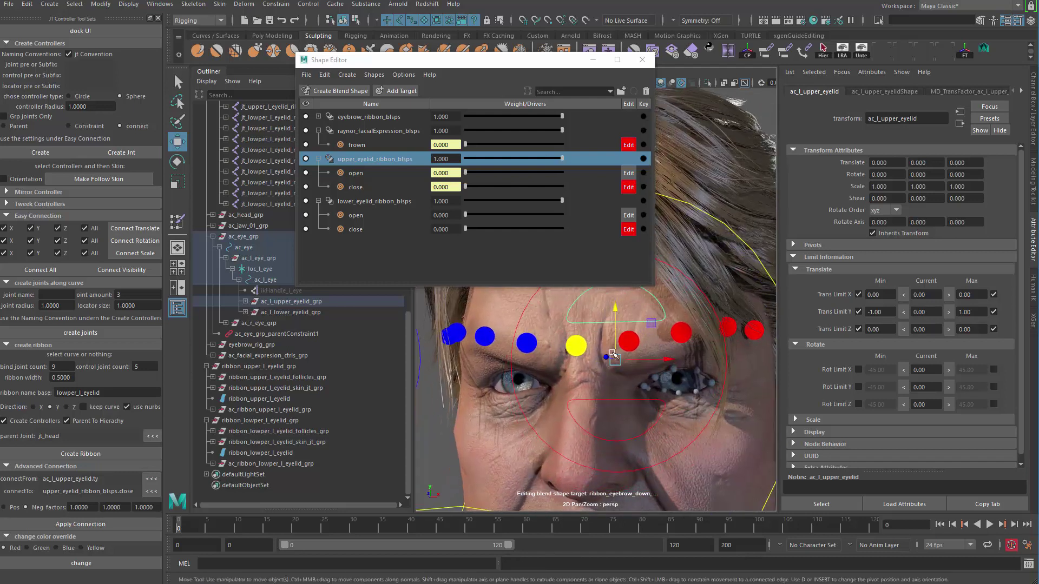
Select the lower_eyelid_ribbon_blsps node and load its open weight as the connection destination.
click(386, 206)
right_click(386, 206)
click(433, 255)
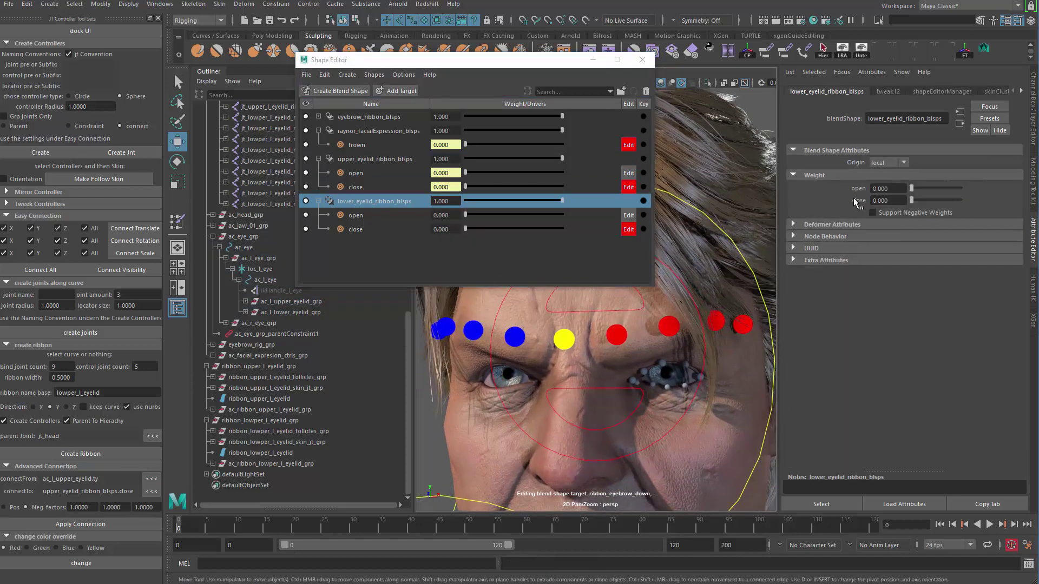
key(ctrl+a)
click(974, 111)
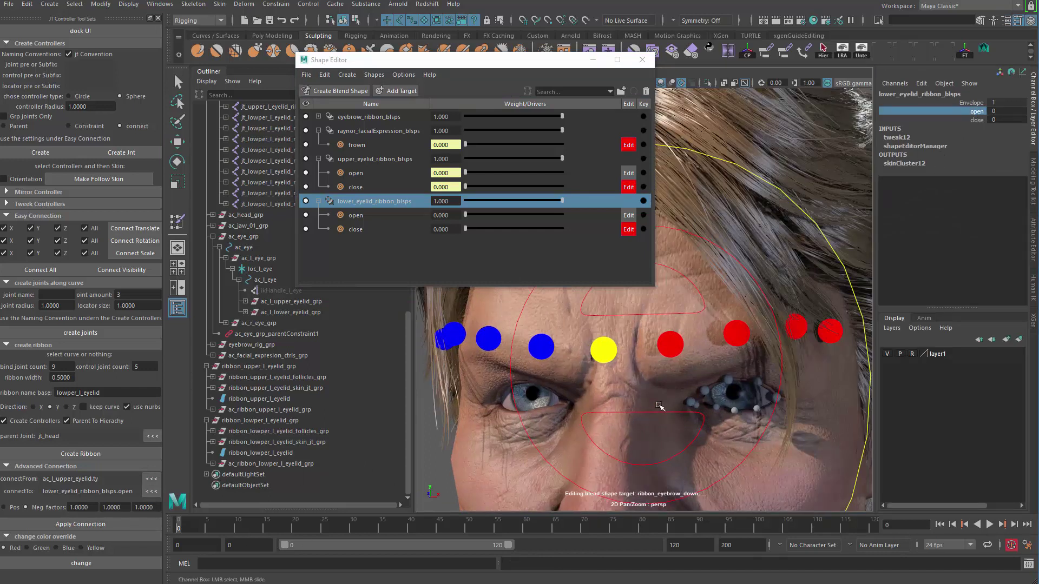
Select the left lower eyelid controller and load ac_l_lower_eyelid.ty as the connection source.
click(678, 414)
key(w)
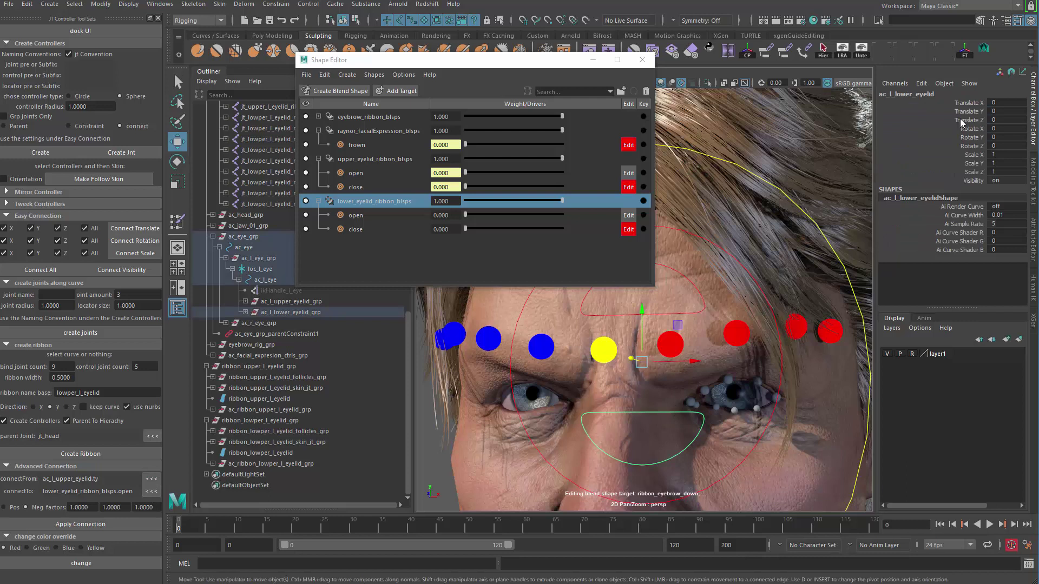
click(964, 112)
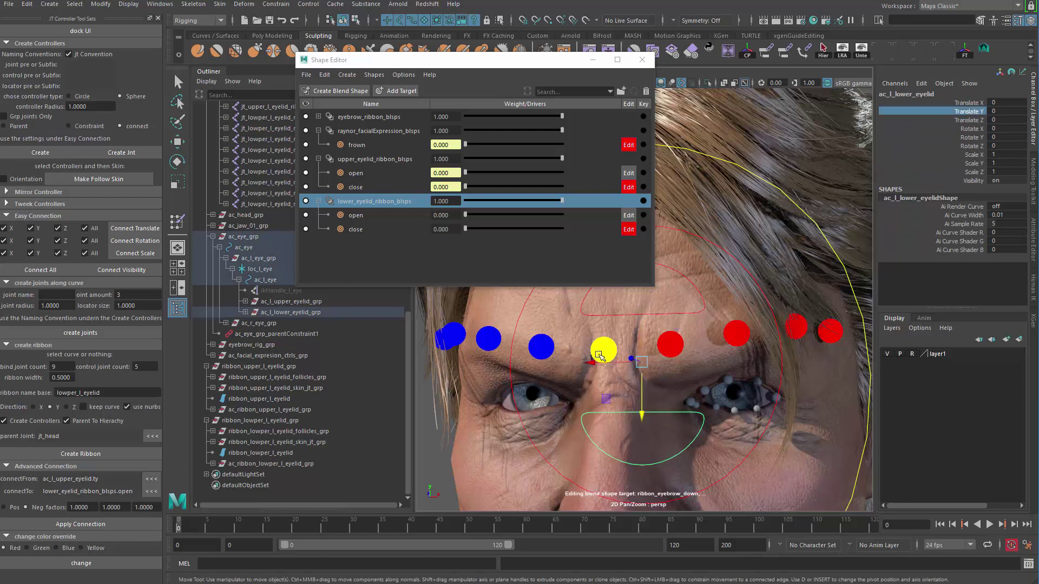
click(152, 479)
Check the lower eyelid controller's Y movement and apply the positive connection from ac_l_lower_eyelid.ty to lower_eyelid_ribbon_blsps.open.
alt+drag(658, 417, 751, 401)
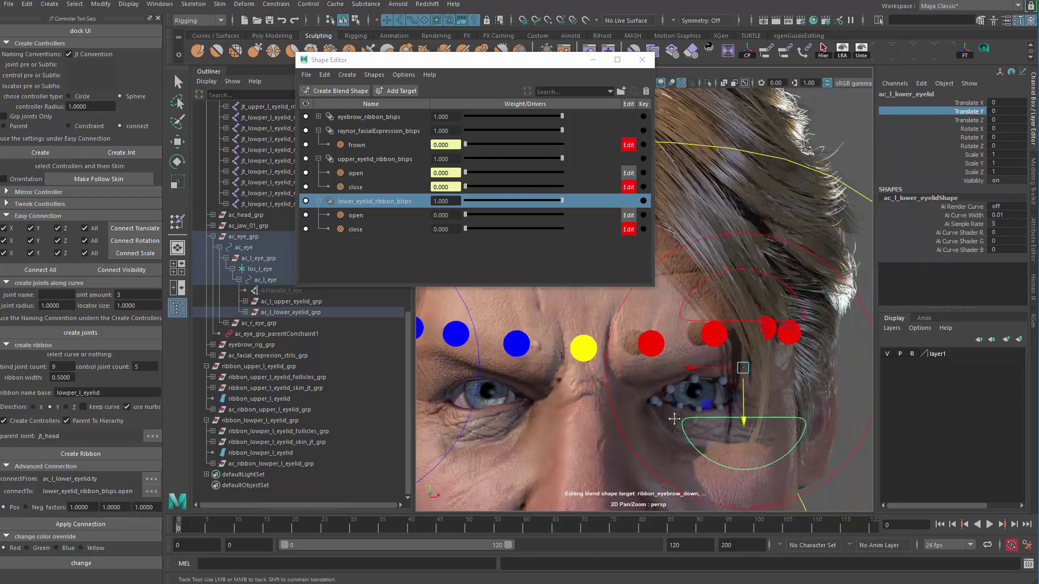
alt+middle_drag(751, 400, 729, 369)
mouse_move(714, 377)
mouse_down()
mouse_move(711, 428)
mouse_move(709, 395)
mouse_up()
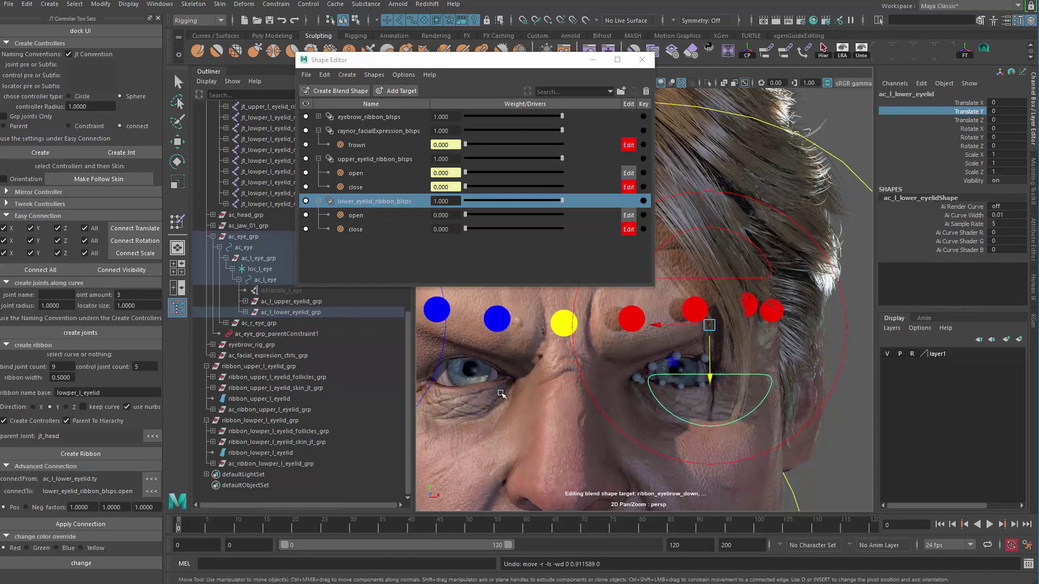
alt+drag(511, 387, 486, 405)
click(81, 524)
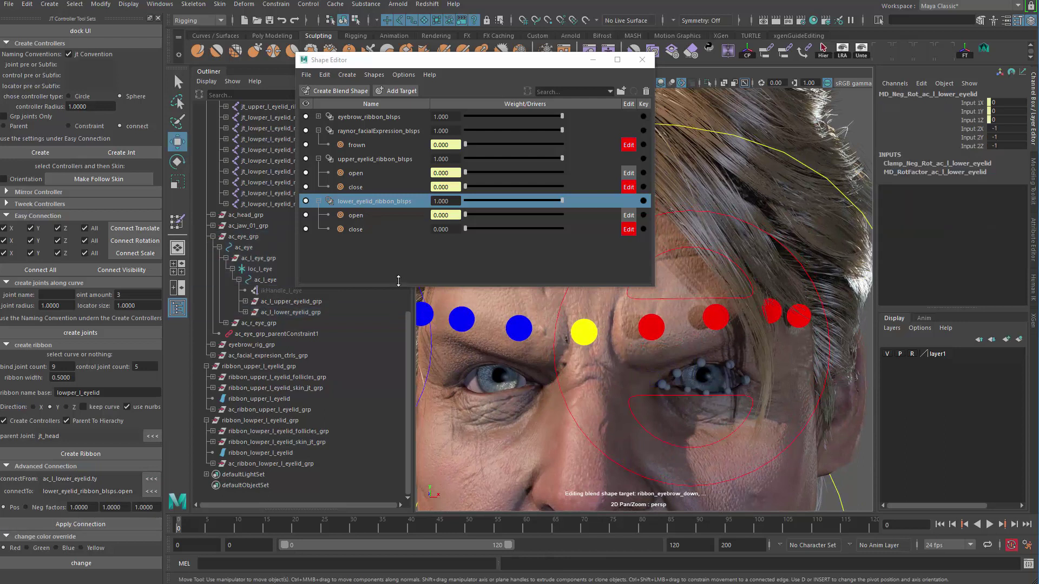
Load lower_eyelid_ribbon_blsps.close as the connection destination and apply a negative connection from ac_l_lower_eyelid.ty.
right_click(404, 201)
click(441, 252)
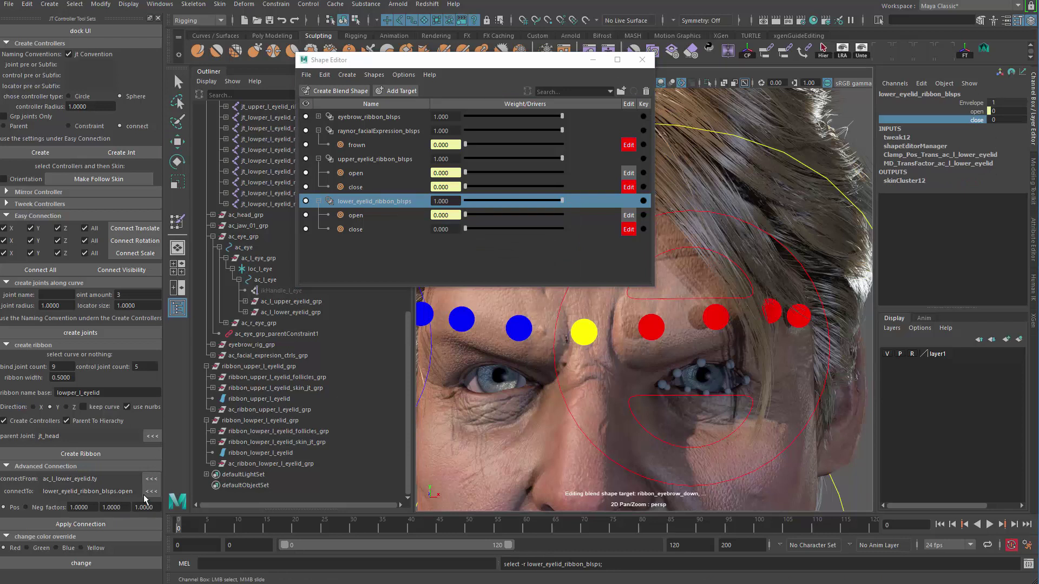
click(53, 525)
Move the left lower eyelid controller along Y to test the new connections, and undo the move.
alt+drag(661, 431, 732, 404)
click(817, 402)
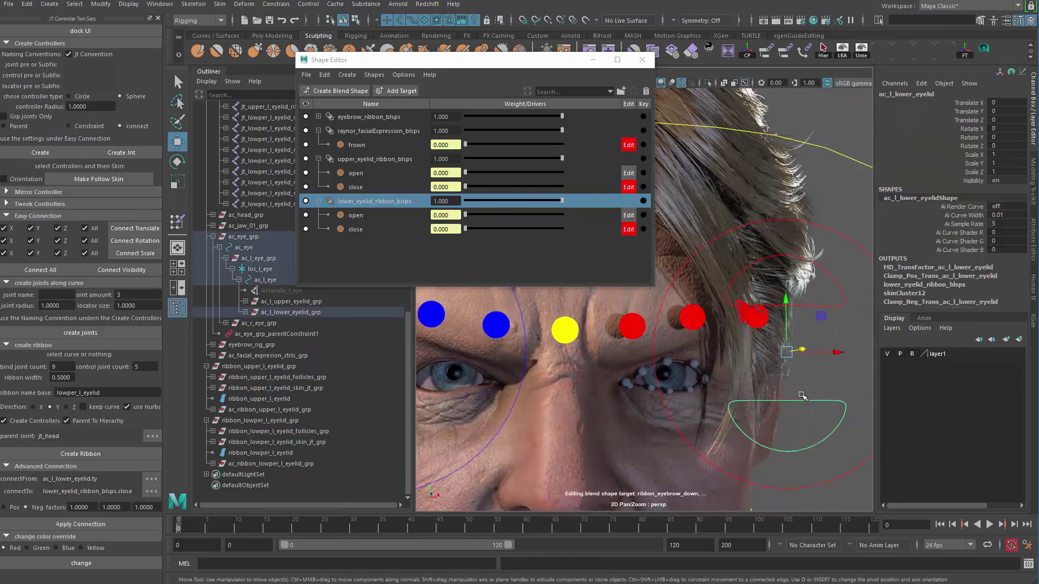
key(w)
mouse_move(785, 310)
mouse_down()
mouse_move(787, 441)
mouse_move(785, 187)
mouse_move(786, 377)
mouse_move(787, 294)
mouse_up()
key(ctrl+z)
Enable the minimum and maximum translate limits on X, Y and Z for ac_l_lower_eyelid.
key(ctrl+a)
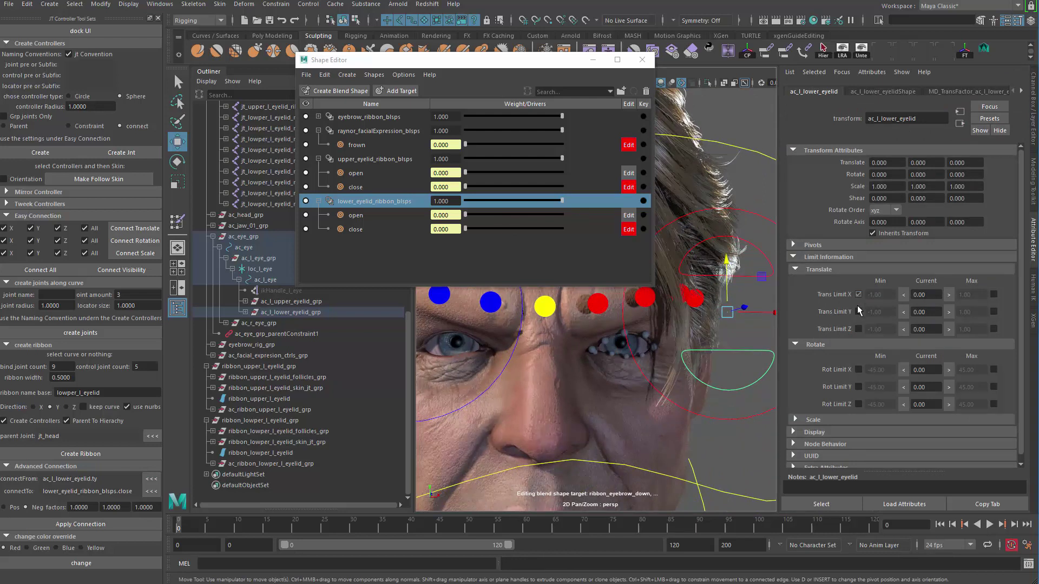
click(858, 312)
click(993, 329)
click(993, 311)
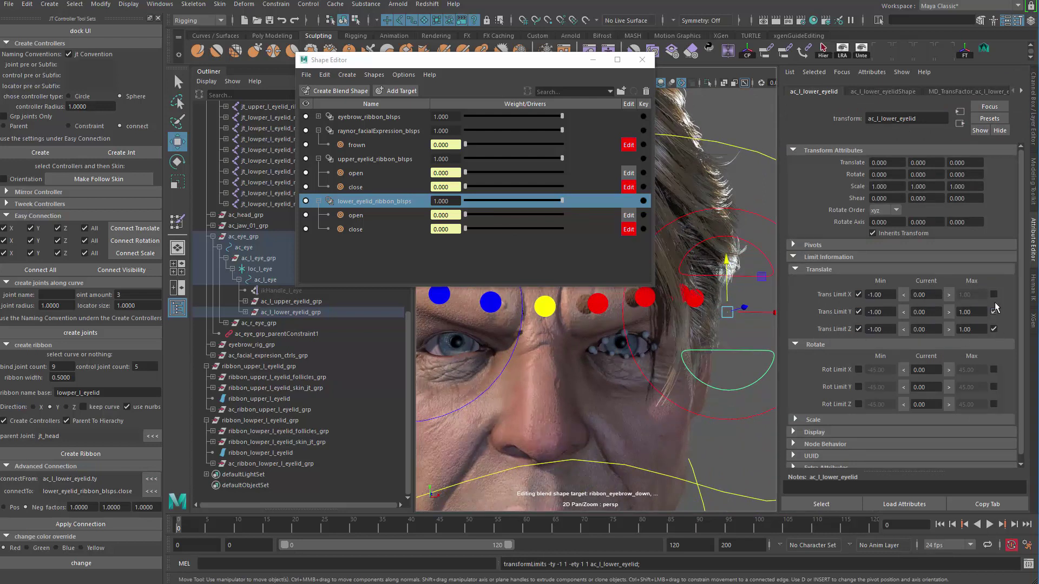
click(993, 294)
Set ac_l_lower_eyelid's X and Z translate limits to a minimum and maximum of 0, keeping Y between -1 and 1.
text(0)
key(Tab)
key(Tab)
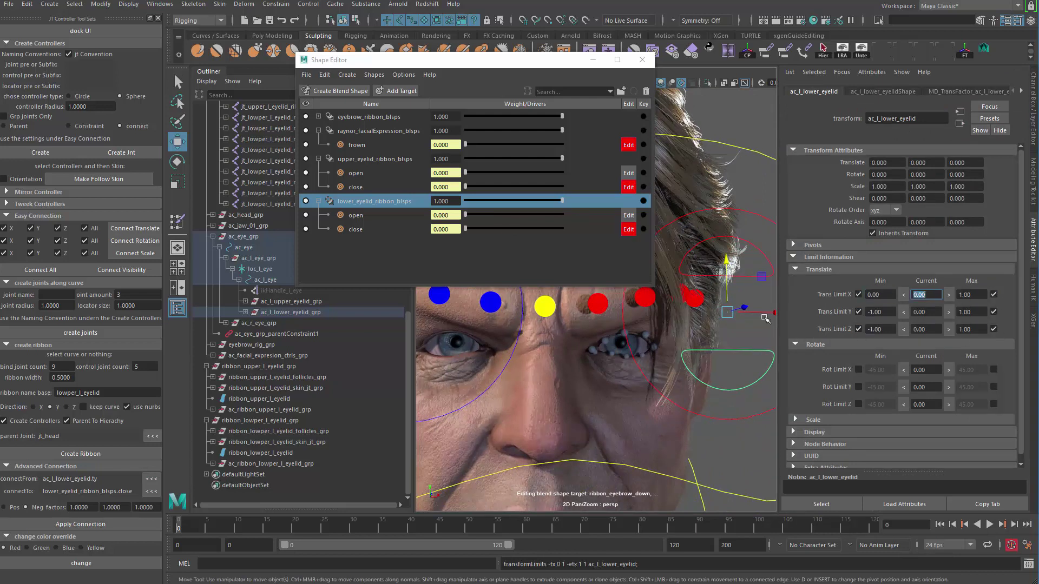
text(0)
key(Tab)
key(Tab)
key(Tab)
key(Tab)
text(0)
key(Tab)
key(Tab)
Move the left lower eyelid controller along Y to test its limits, and undo the move.
alt+drag(591, 398, 565, 405)
drag(671, 296, 668, 320)
key(ctrl+z)
Close the Shape Editor, open the Node Editor and place its window over the viewport.
drag(459, 59, 696, 65)
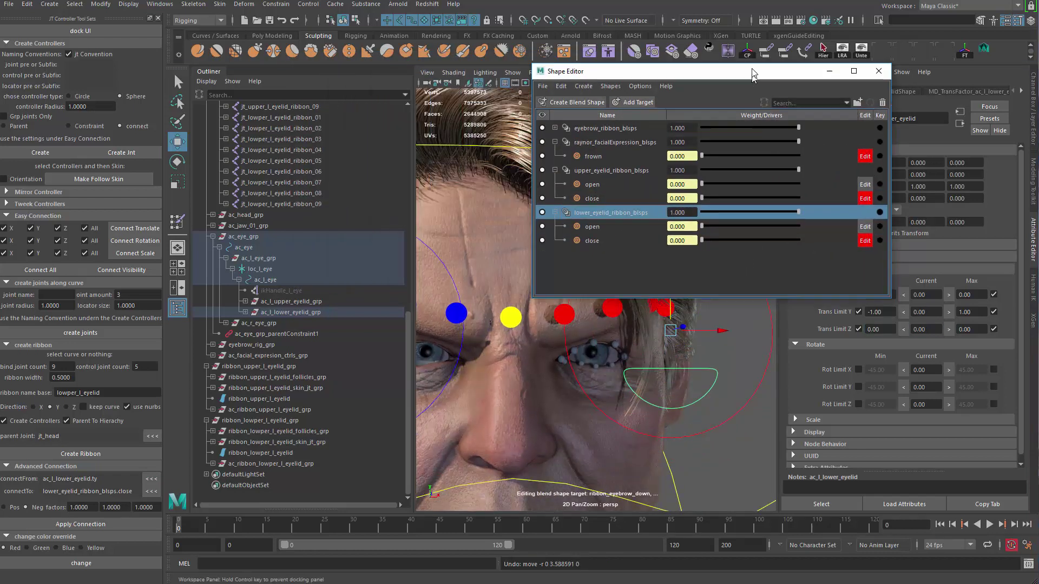
click(885, 70)
mouse_move(616, 230)
alt+mouse_down()
mouse_move(627, 229)
mouse_move(601, 220)
alt+mouse_up()
click(155, 9)
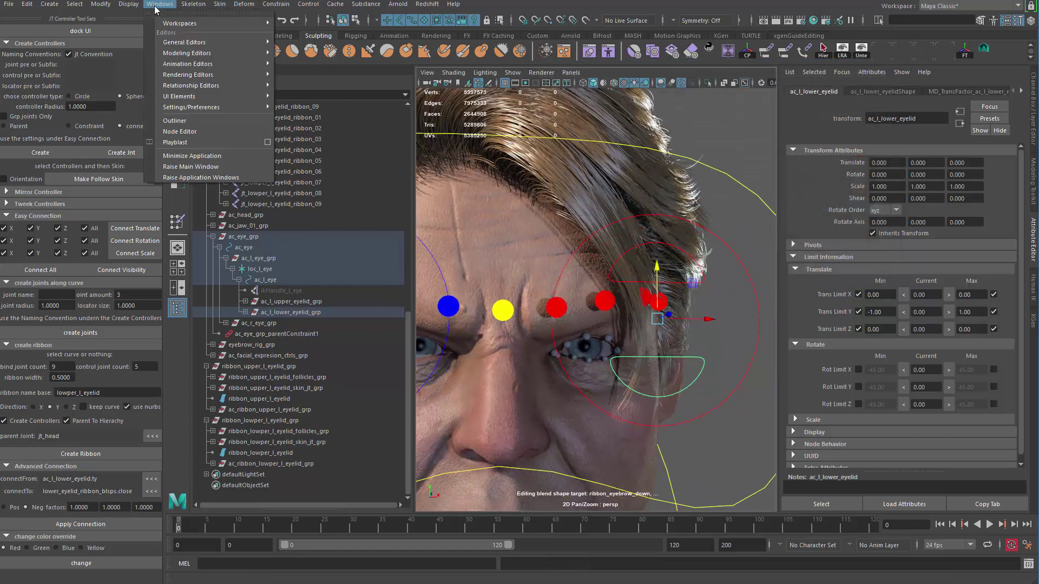
click(208, 132)
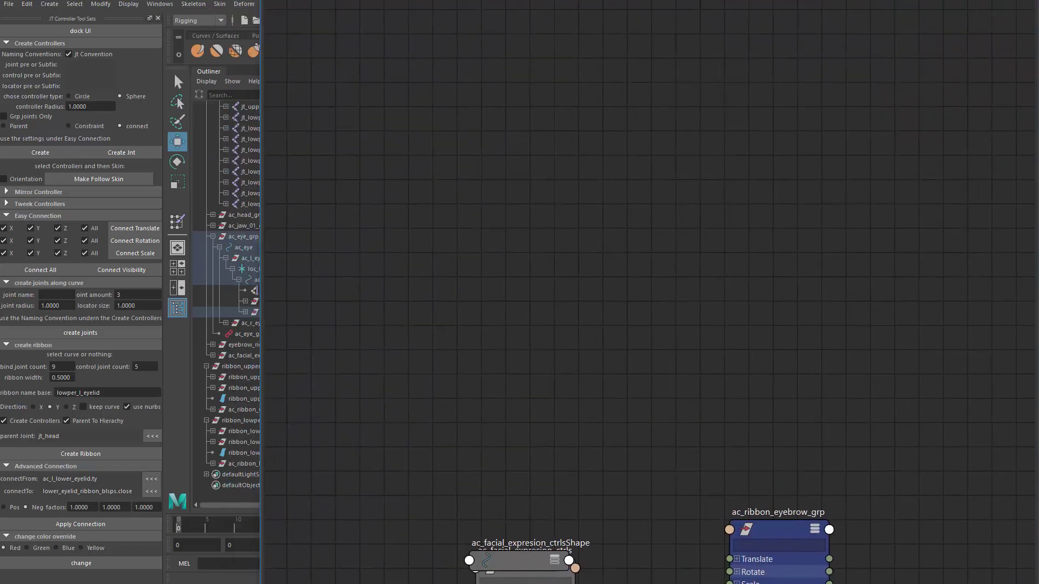
drag(616, 0, 618, 0)
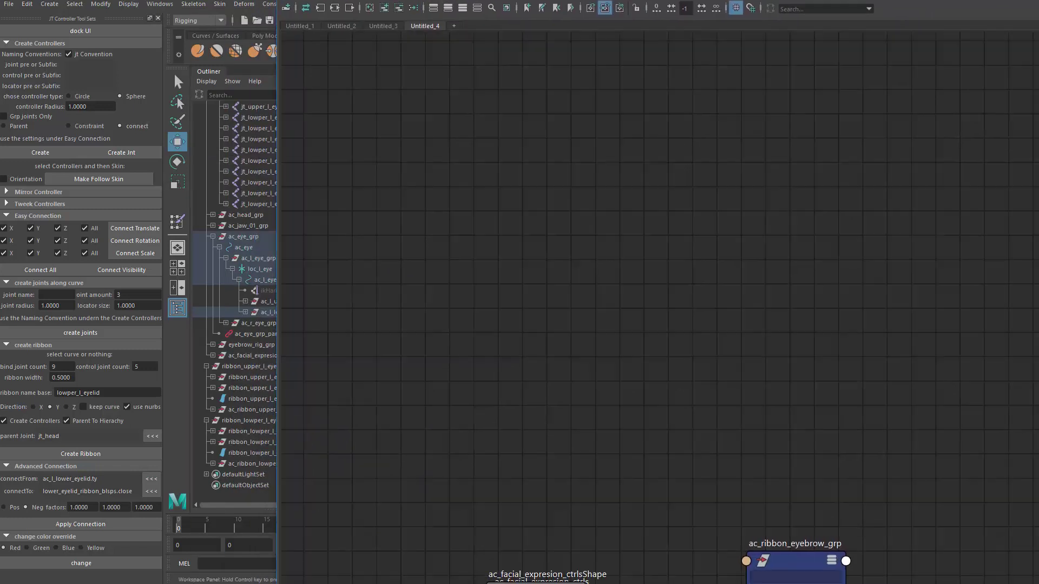
drag(367, 0, 538, 288)
drag(614, 290, 495, 119)
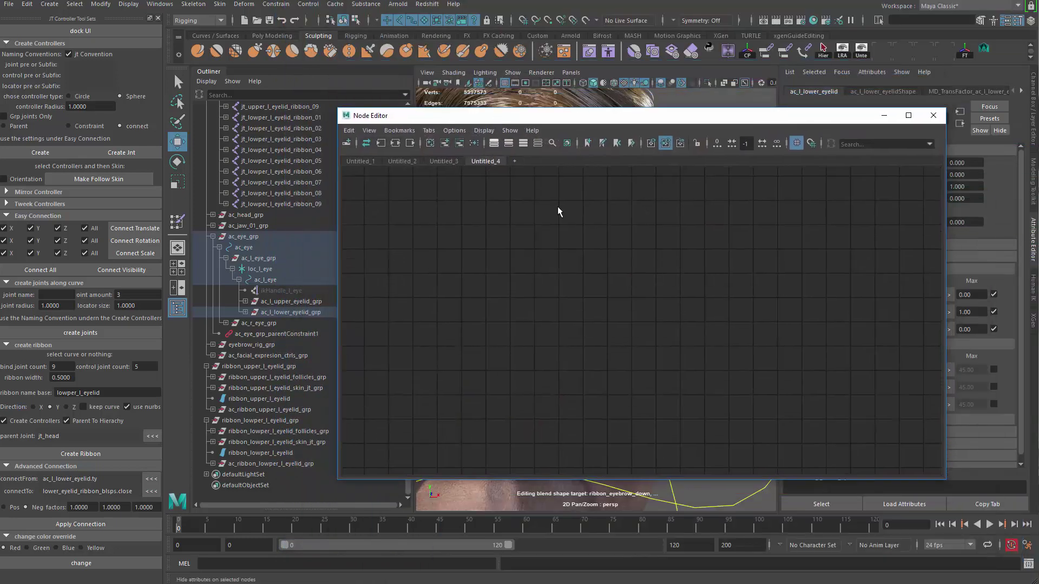
click(104, 522)
drag(690, 120, 646, 123)
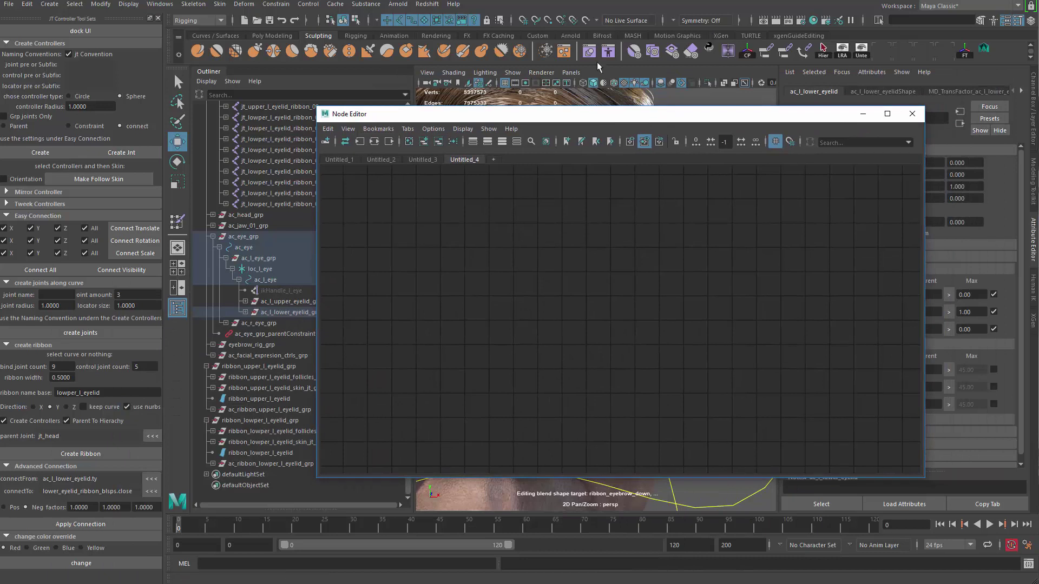
Reopen the Shape Editor and select the upper_eyelid_ribbon_blsps node.
click(592, 50)
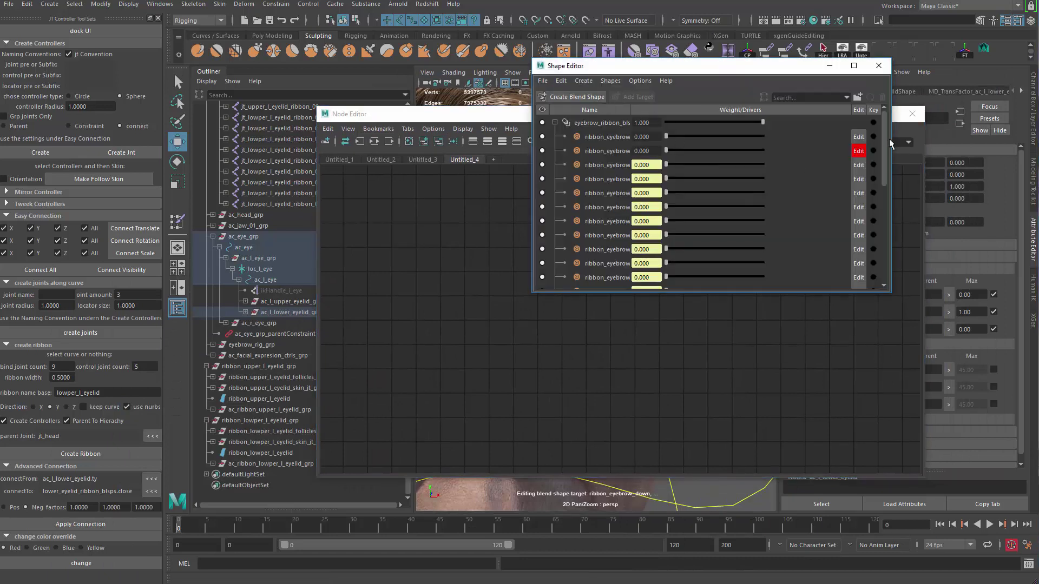
scroll(878, 272, down, 5)
click(599, 180)
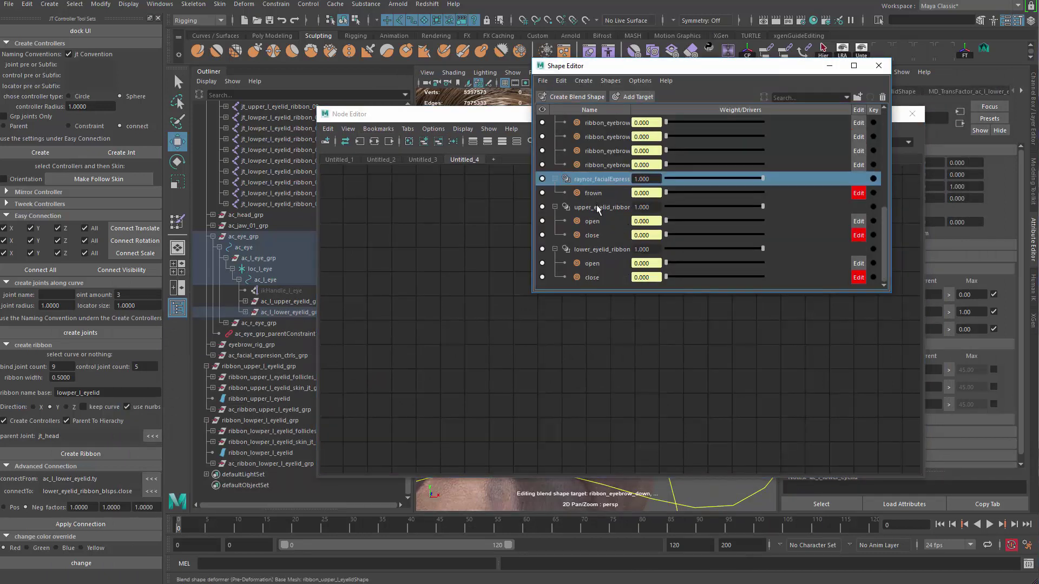
right_click(597, 206)
click(628, 259)
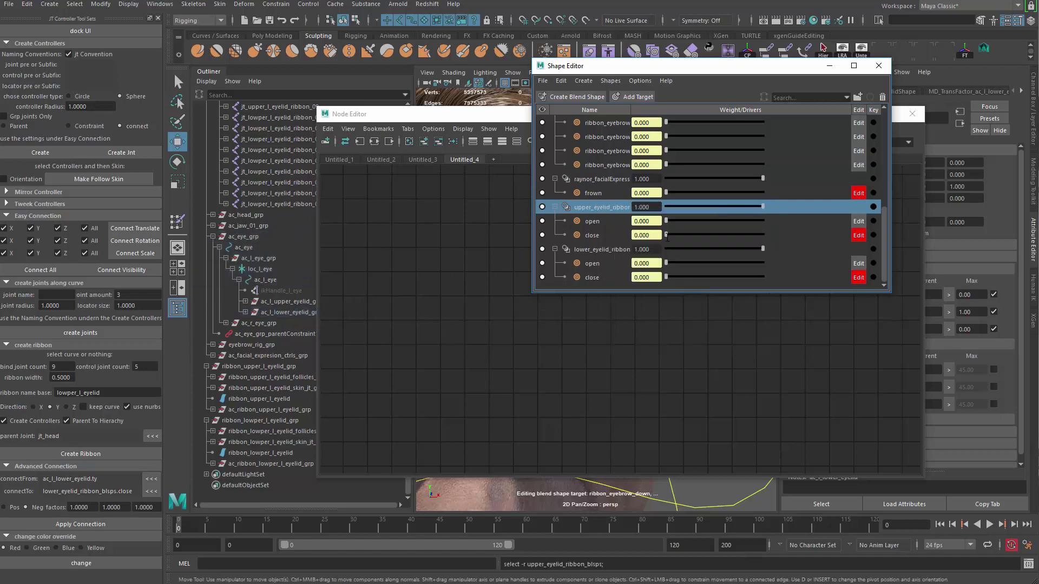
Minimize the Shape Editor, graph upper_eyelid_ribbon_blsps's connections in the Node Editor, and expand the MD_TransFactor_ac_l_upper_eyelid node.
click(829, 67)
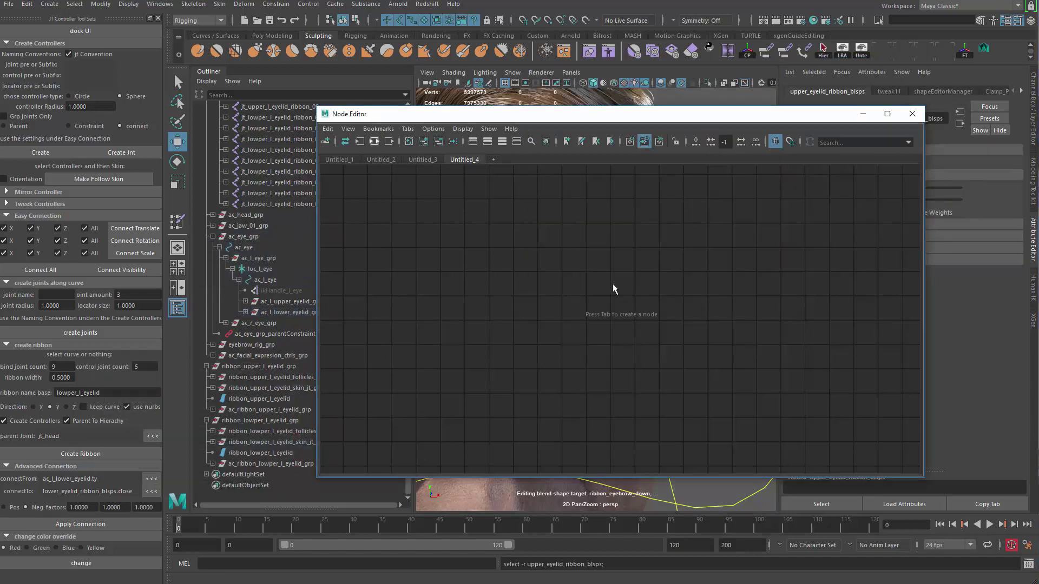
alt+right_drag(582, 252, 592, 303)
alt+middle_drag(591, 304, 802, 277)
alt+right_drag(492, 321, 641, 292)
drag(468, 227, 480, 227)
drag(672, 229, 651, 257)
key(3)
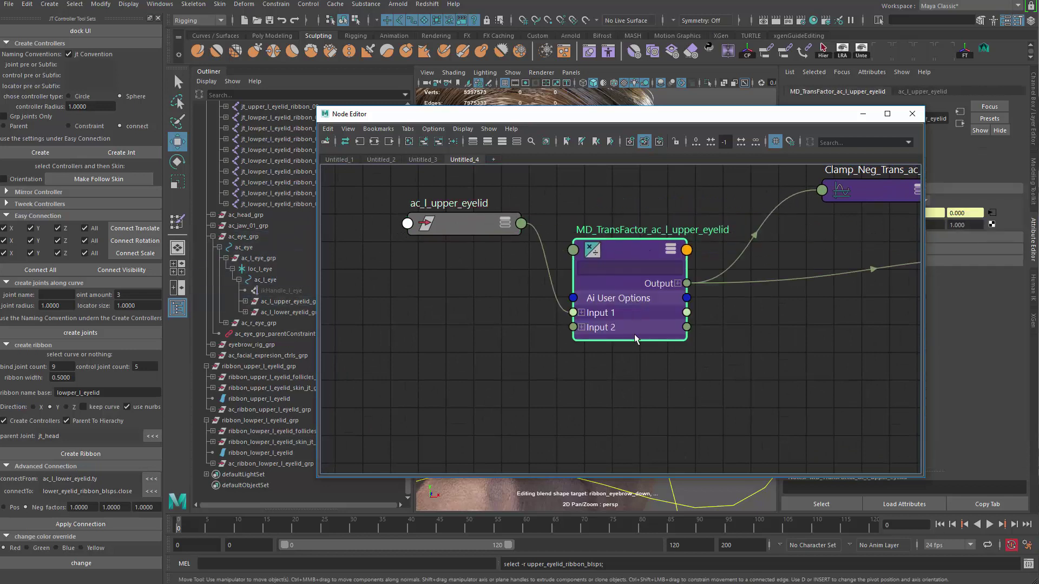
Reposition the MD_TransFactor_ac_l_upper_eyelid node and move the Node Editor window clear of the Attribute Editor.
drag(634, 327, 649, 306)
drag(644, 223, 643, 222)
drag(710, 112, 529, 53)
mouse_move(590, 248)
alt+middle_down()
mouse_move(526, 339)
mouse_move(528, 271)
mouse_move(596, 249)
alt+middle_up()
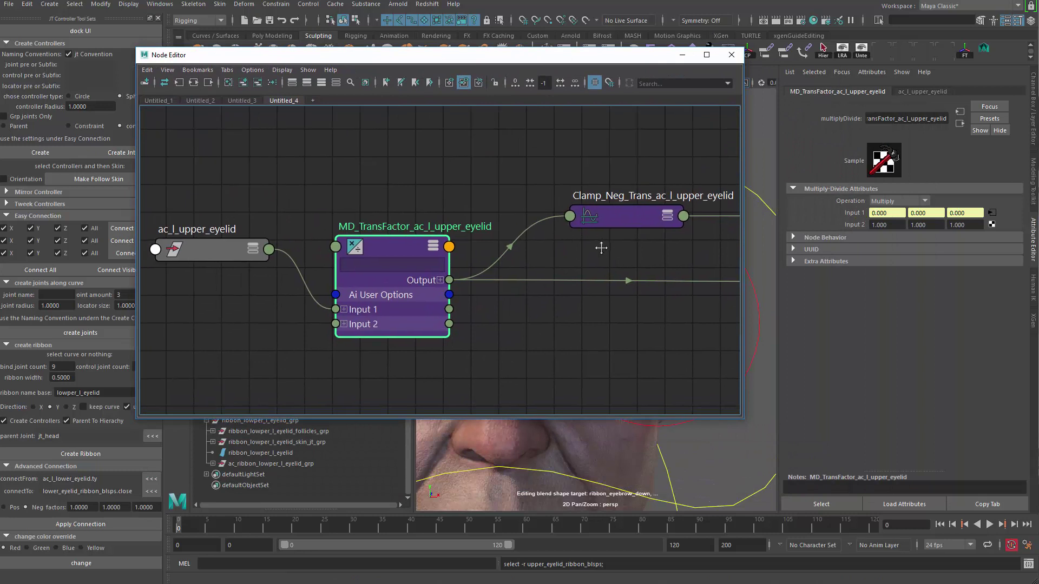
drag(579, 54, 629, 48)
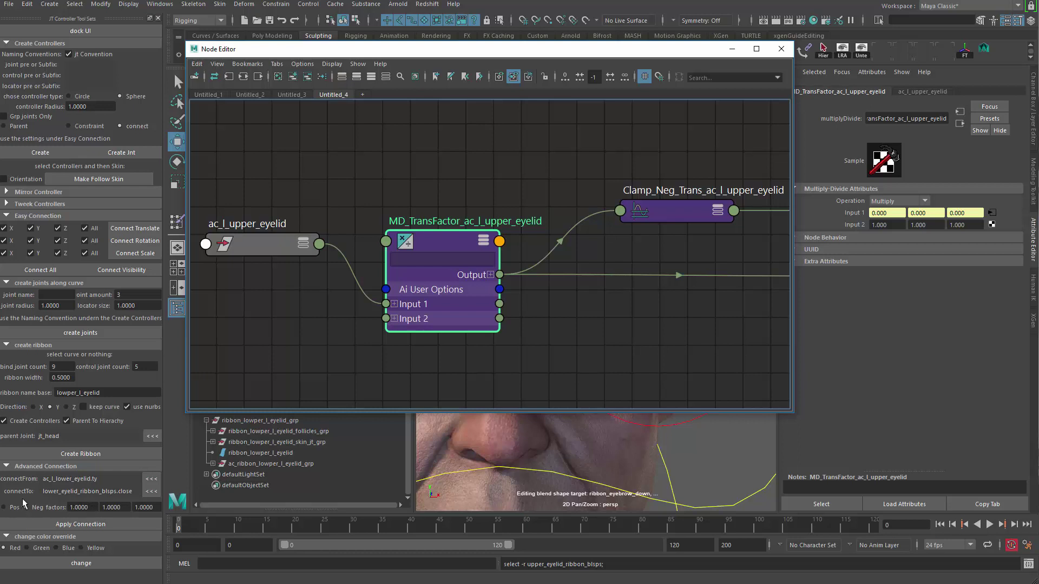
Examine the three factor values in the Advanced Connection settings.
drag(90, 506, 67, 511)
key(Tab)
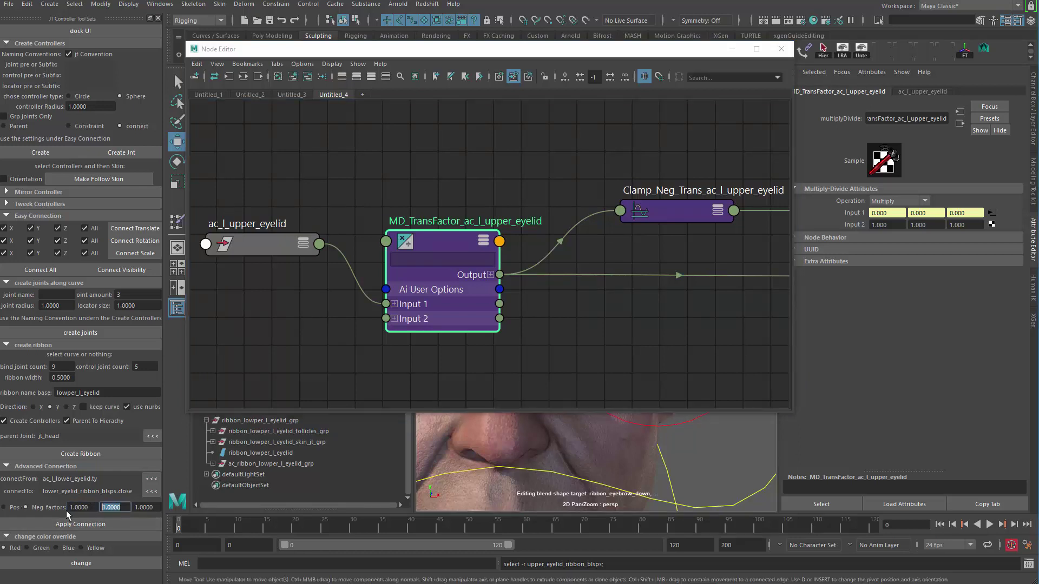
drag(151, 507, 132, 507)
Expand the Clamp_Neg_Trans_ac_l_upper_eyelid node and place MD_Neg_Trans_ac_l_upper_eyelid above Clamp_Pos_Trans_ac_l_upper_eyelid in the graph.
alt+middle_drag(524, 311, 375, 347)
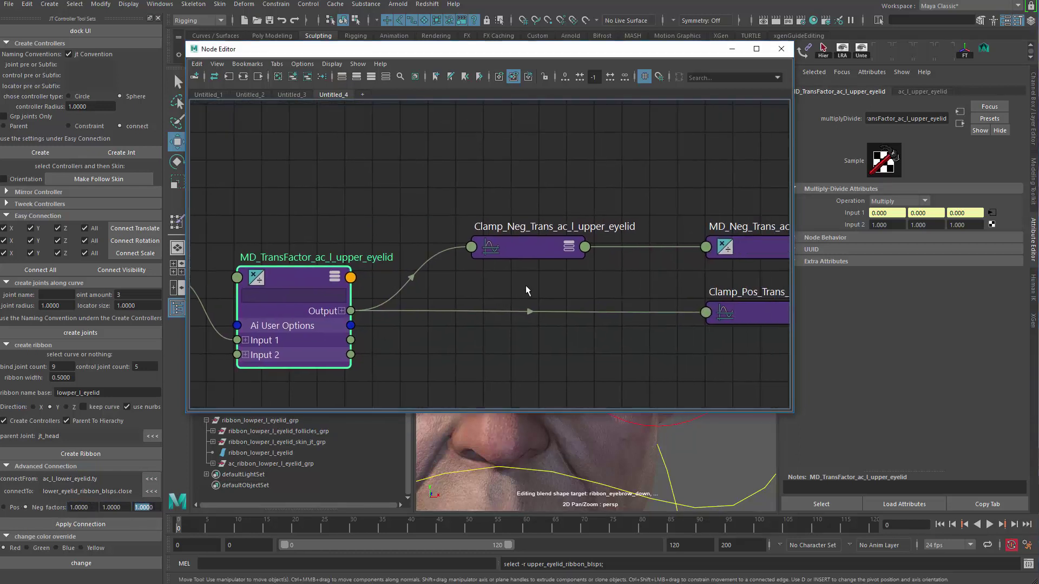
click(532, 242)
drag(536, 213, 525, 194)
key(3)
middle_drag(601, 287, 432, 323)
drag(605, 283, 605, 226)
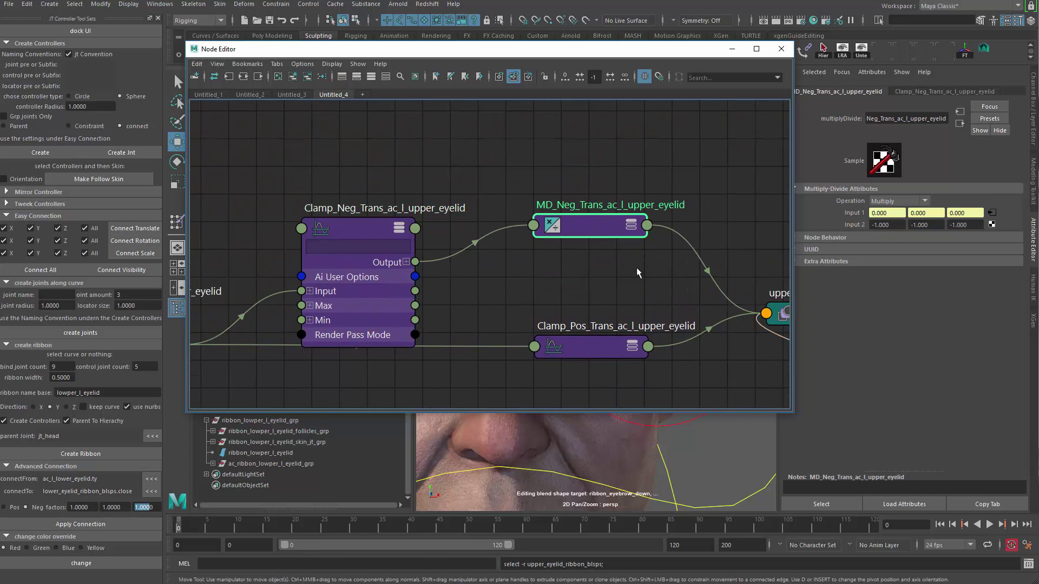
Expand the upper_eyelid_ribbon_blsps node and its Weight attribute to show the open and close inputs.
alt+middle_drag(704, 299, 583, 279)
click(694, 293)
key(3)
drag(702, 292, 723, 230)
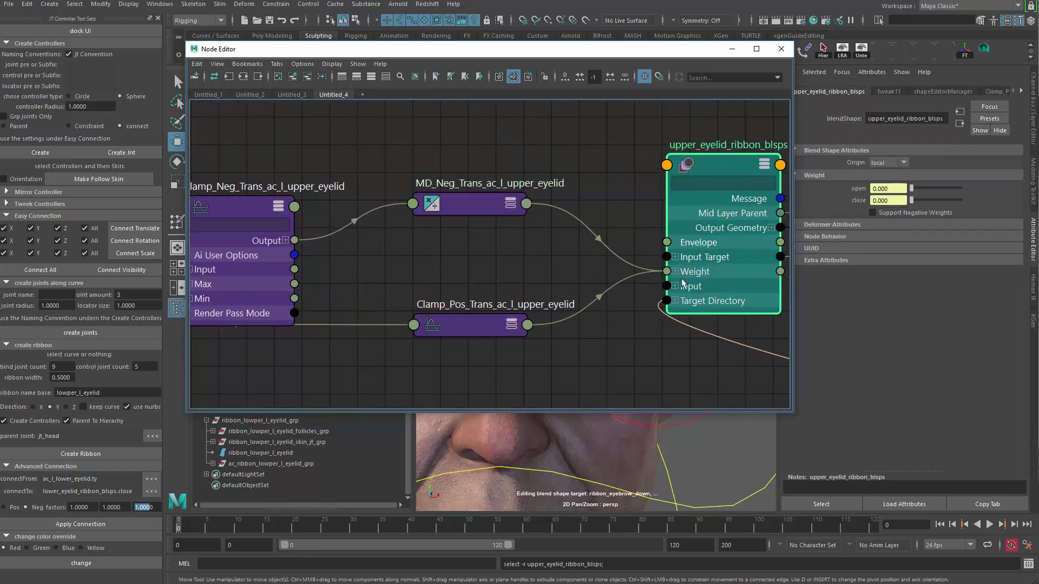
click(675, 273)
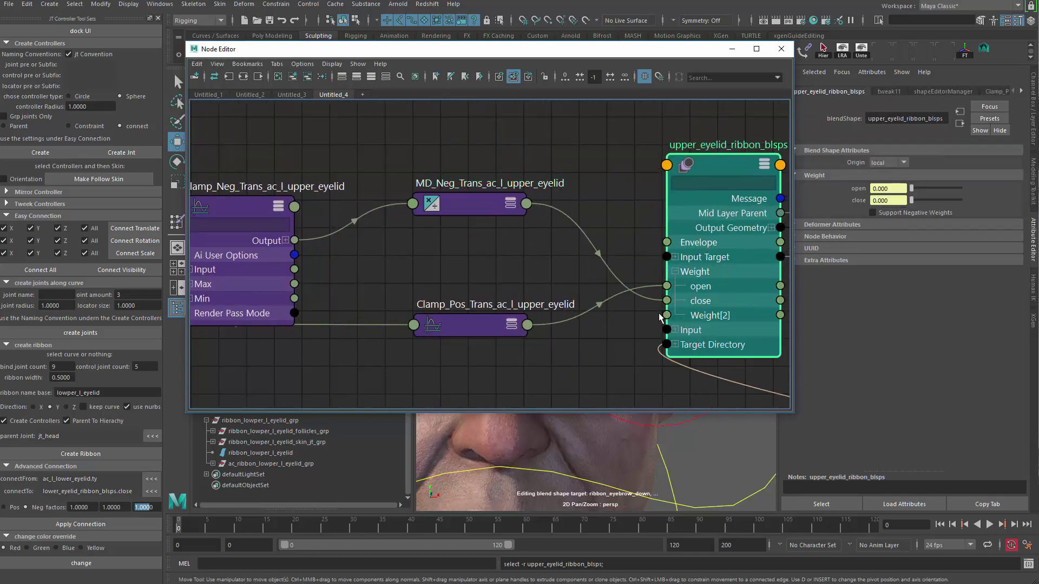
Rearrange the graph so the Clamp_Pos node sits above and the Clamp_Neg and MD_Neg nodes sit below, untangling the connections.
drag(479, 199, 481, 411)
drag(483, 328, 528, 204)
alt+middle_drag(510, 232, 699, 169)
drag(444, 220, 436, 371)
alt+middle_drag(375, 262, 494, 235)
scroll(494, 234, down, 3)
alt+middle_drag(674, 233, 549, 231)
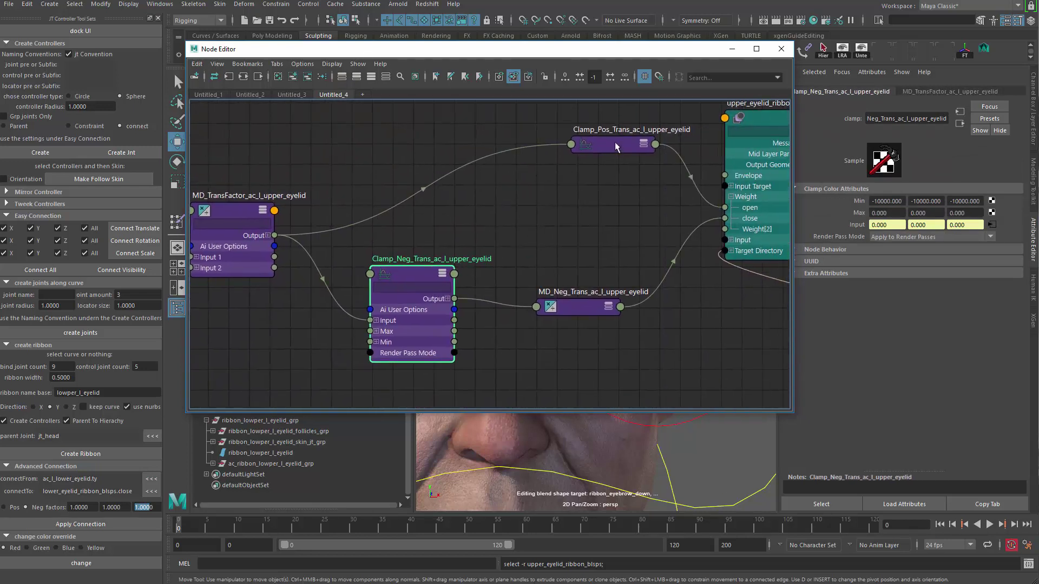
drag(615, 142, 584, 149)
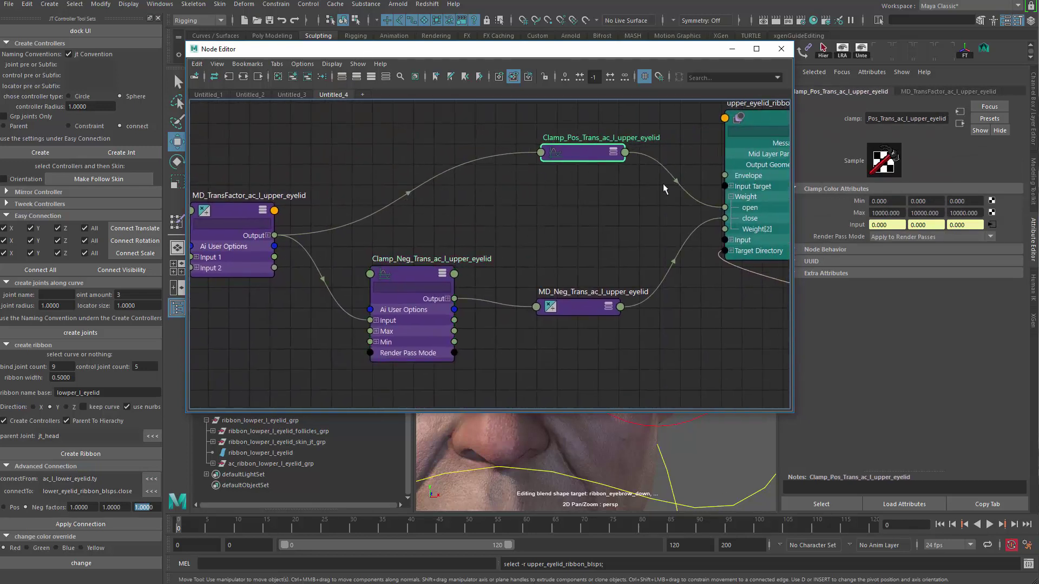
Examine the multiply and clamp values of the MD_Neg and Clamp_Neg upper eyelid nodes, and close the Node Editor.
mouse_move(583, 306)
mouse_down()
mouse_move(582, 286)
mouse_move(578, 296)
mouse_up()
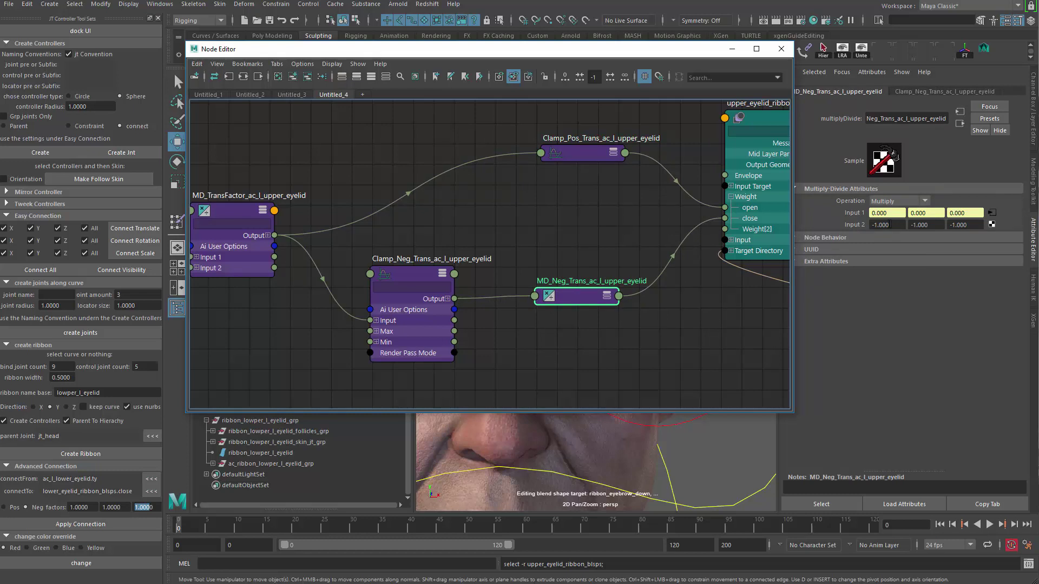
drag(589, 296, 589, 298)
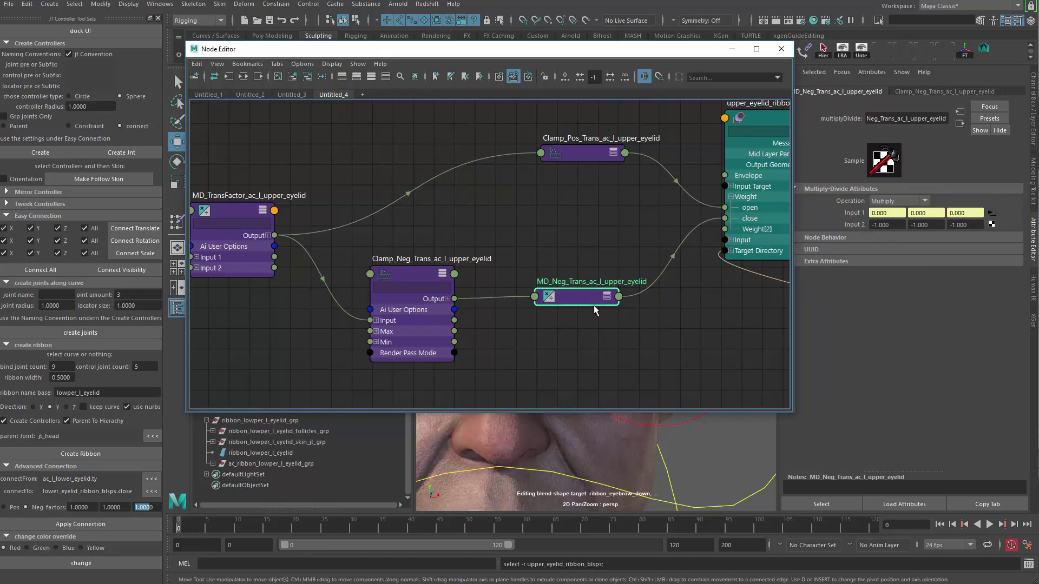
drag(425, 272, 421, 276)
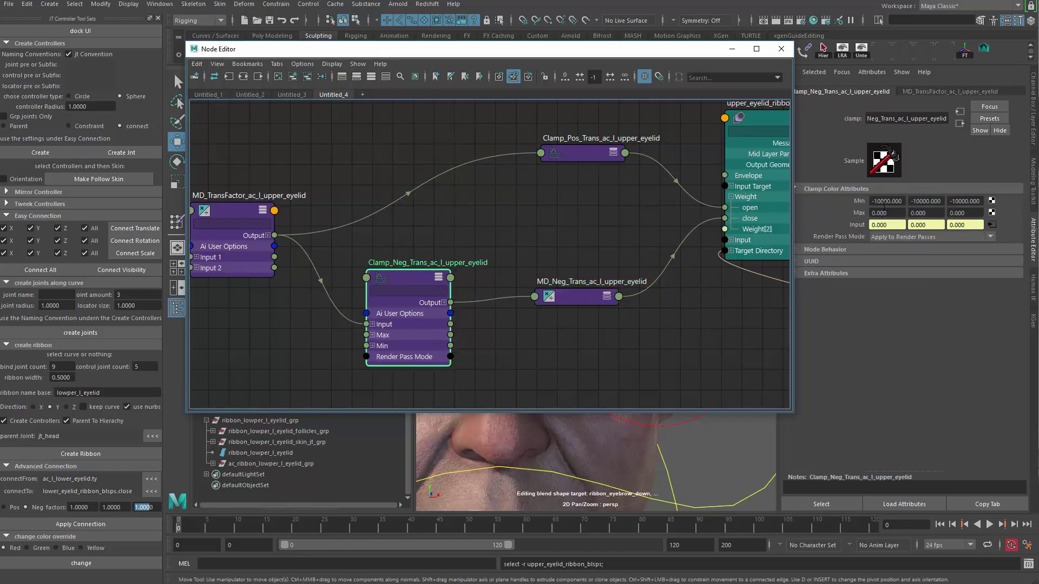
click(579, 300)
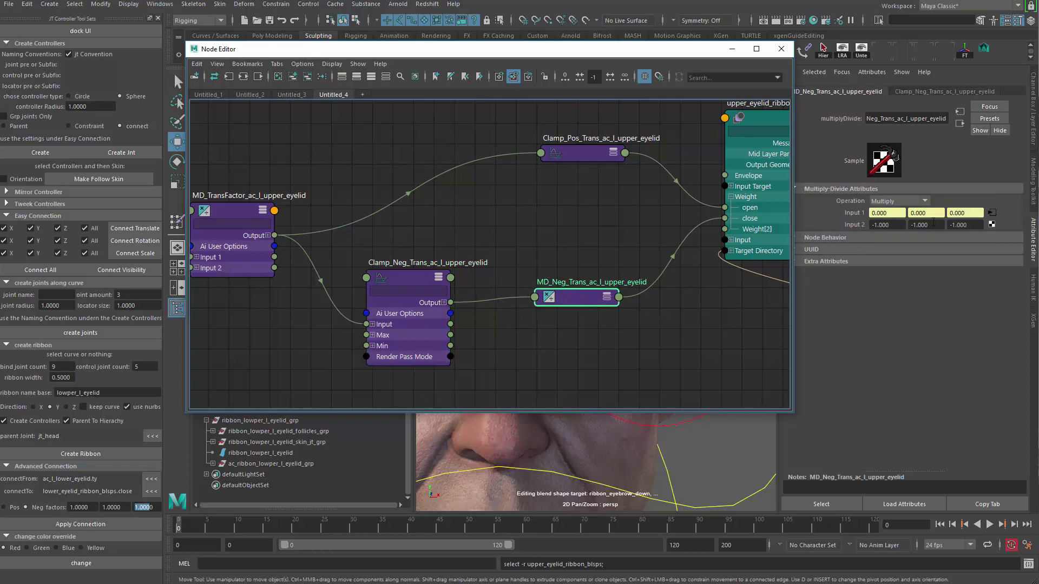
middle_drag(671, 274, 553, 304)
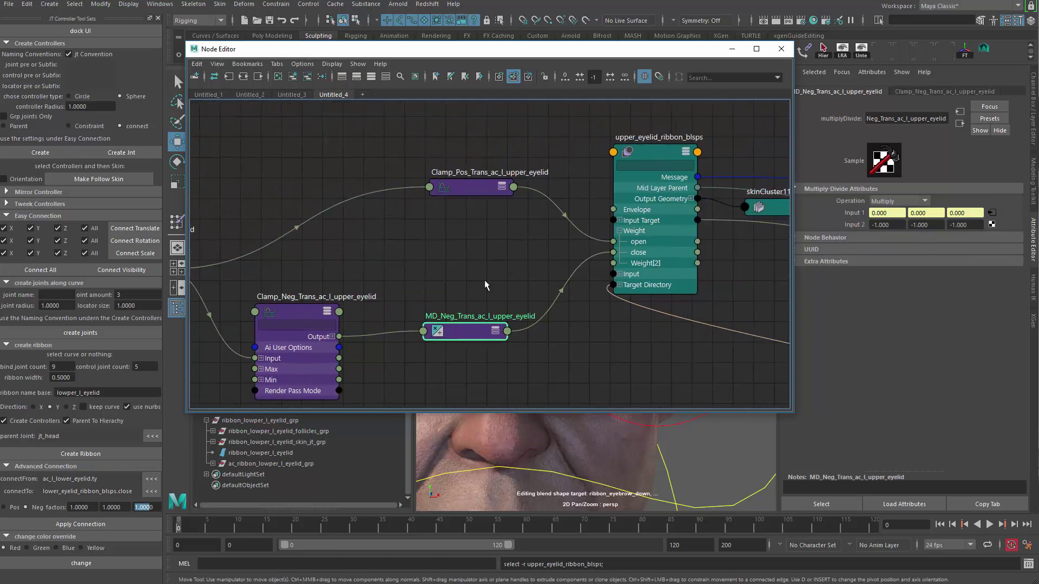
middle_drag(444, 269, 614, 228)
drag(465, 269, 470, 262)
middle_drag(441, 178, 515, 210)
scroll(516, 210, down, 1)
middle_drag(484, 176, 411, 184)
click(781, 49)
Move the left upper eyelid controller along Y to test the eyelid, and undo the move.
alt+middle_drag(555, 230, 636, 249)
alt+right_drag(637, 249, 649, 252)
alt+drag(649, 253, 619, 238)
alt+middle_drag(619, 239, 508, 254)
alt+right_drag(654, 243, 615, 223)
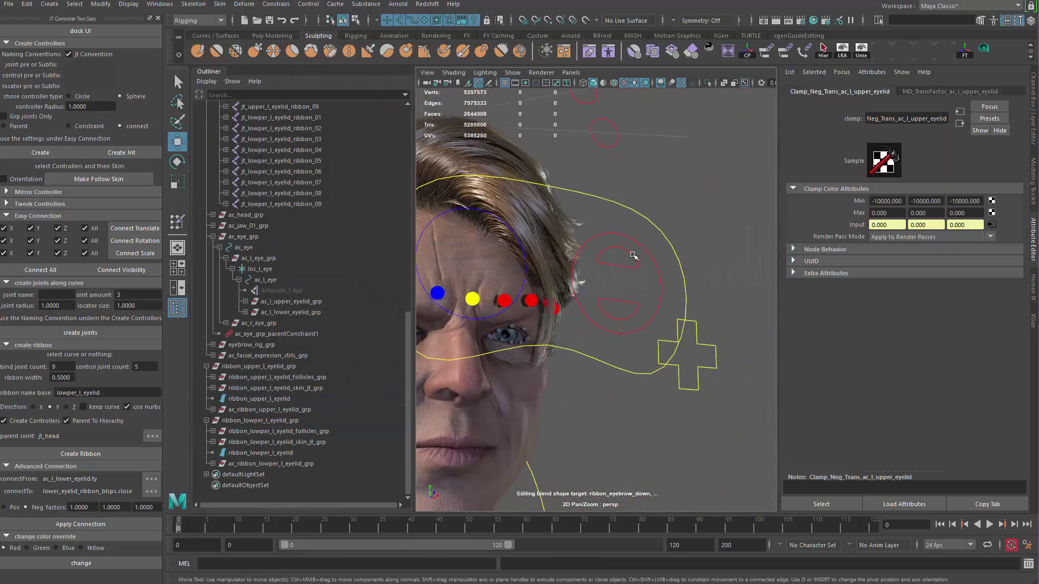
click(627, 252)
alt+middle_drag(628, 253, 660, 253)
alt+right_drag(660, 253, 694, 264)
mouse_move(668, 227)
mouse_down()
mouse_move(667, 285)
mouse_move(669, 214)
mouse_up()
key(ctrl+z)
Switch to the Select tool, select the left lower eyelid controller, and view it together with the left eye.
key(q)
click(675, 298)
alt+drag(676, 296, 660, 292)
alt+middle_drag(660, 292, 636, 278)
mouse_move(636, 278)
alt+mouse_down()
mouse_move(658, 281)
mouse_move(649, 279)
alt+mouse_up()
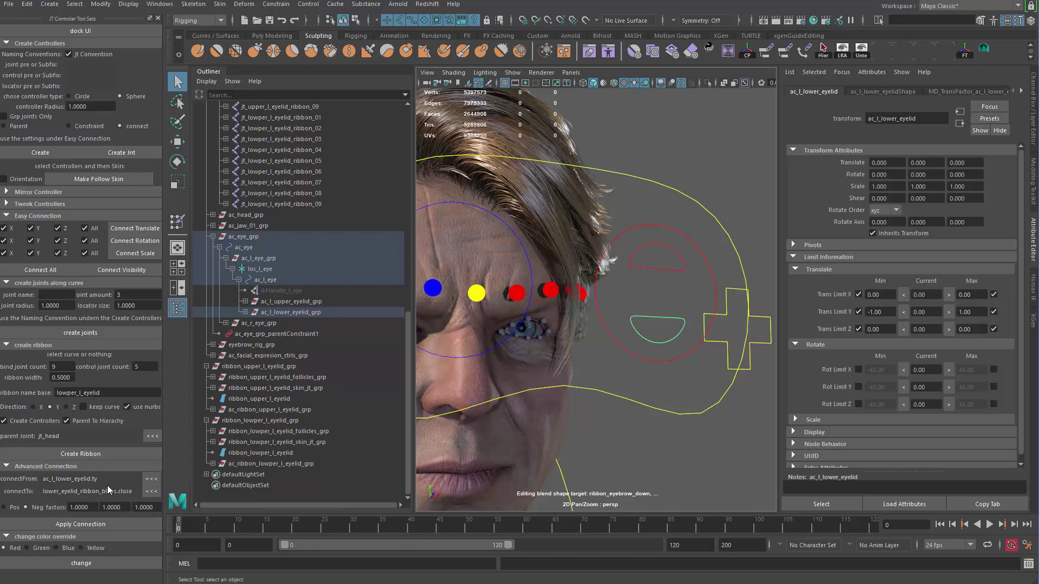
alt+drag(694, 302, 648, 295)
alt+middle_drag(648, 295, 678, 275)
alt+right_drag(679, 275, 682, 322)
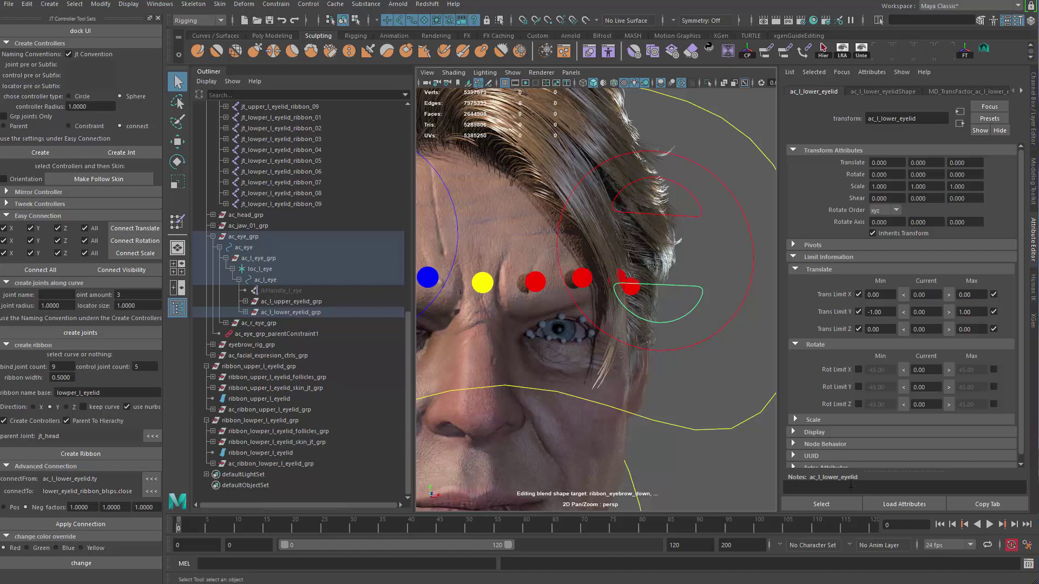
alt+drag(678, 408, 640, 369)
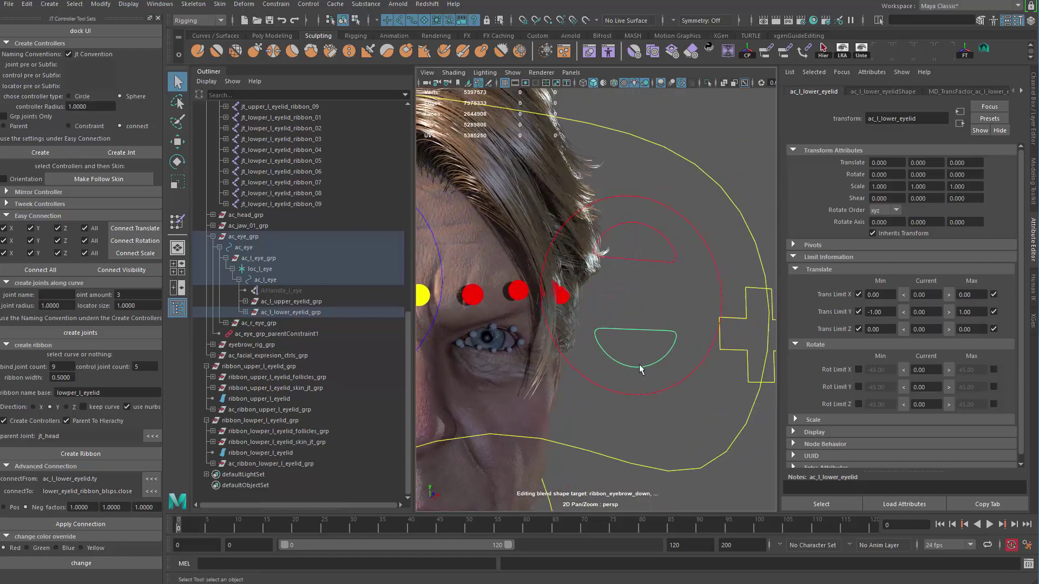